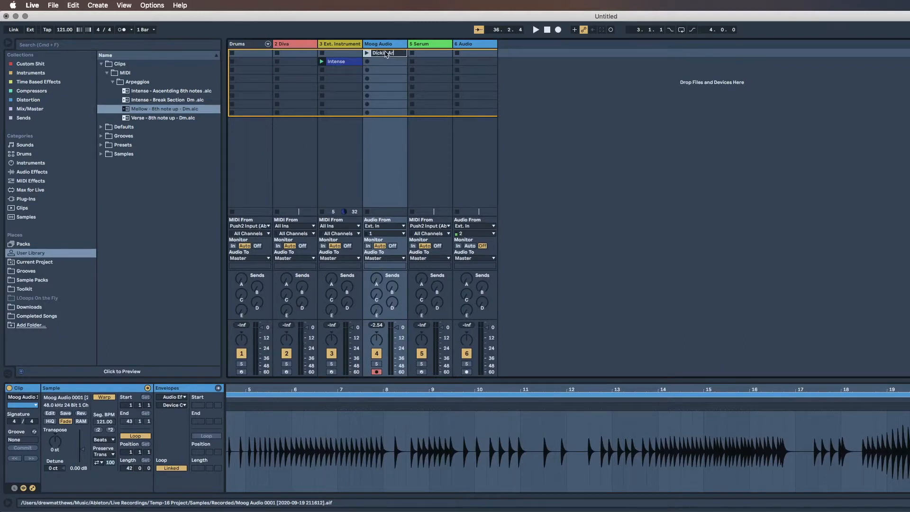
Finish renaming the first clip on the Moog Audio track as "Dickin Around"
{"action": "type", "text": "d"}
{"action": "key", "text": "Return"}
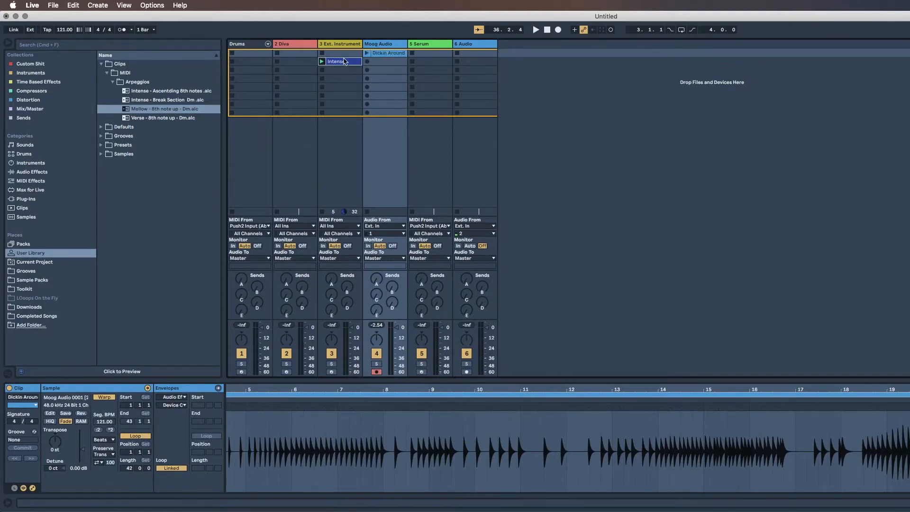
Open the Intense MIDI clip in an enlarged note editor and select all of its notes
{"action": "left_click", "coordinate": [326, 62]}
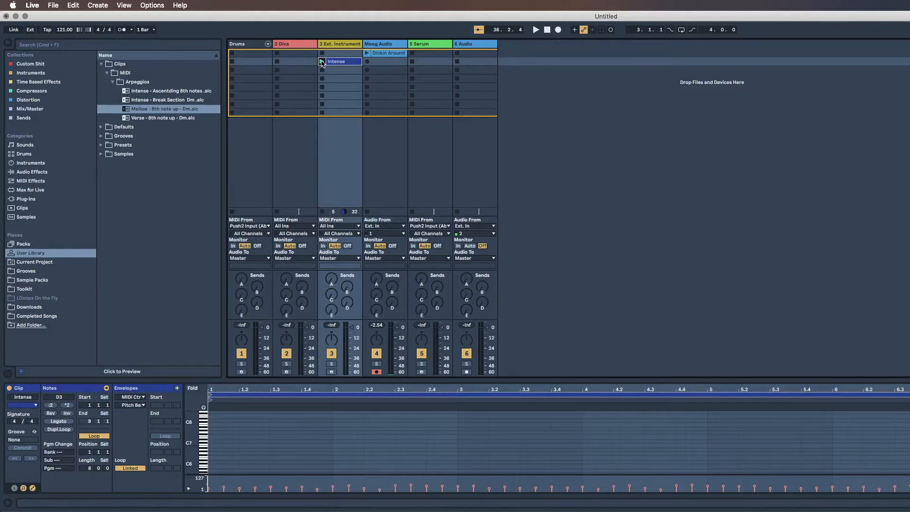
{"action": "left_click_drag", "start_coordinate": [362, 380], "coordinate": [362, 157]}
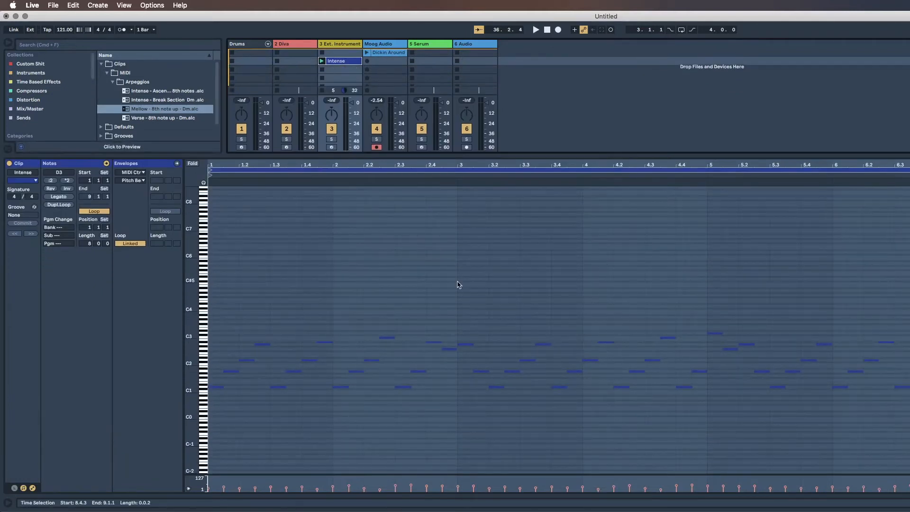
{"action": "left_click", "coordinate": [450, 294]}
{"action": "left_click", "coordinate": [486, 297]}
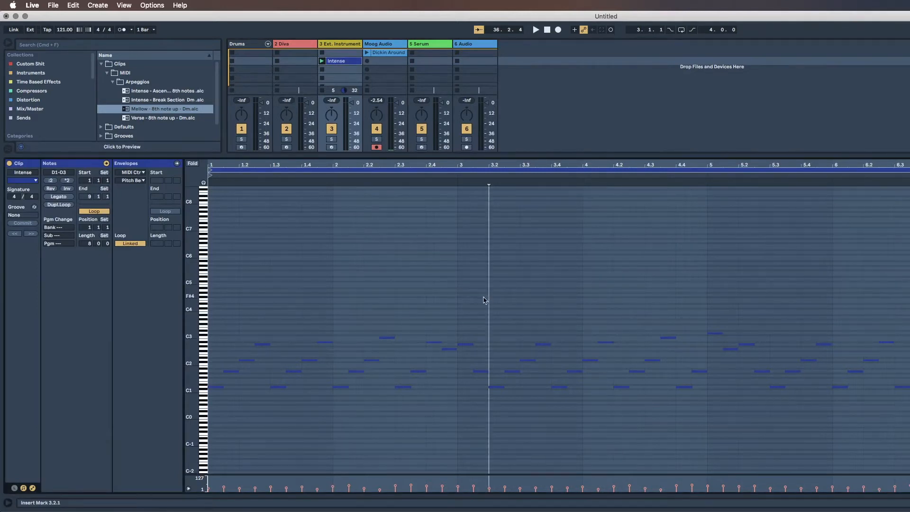
{"action": "key", "text": "super+a"}
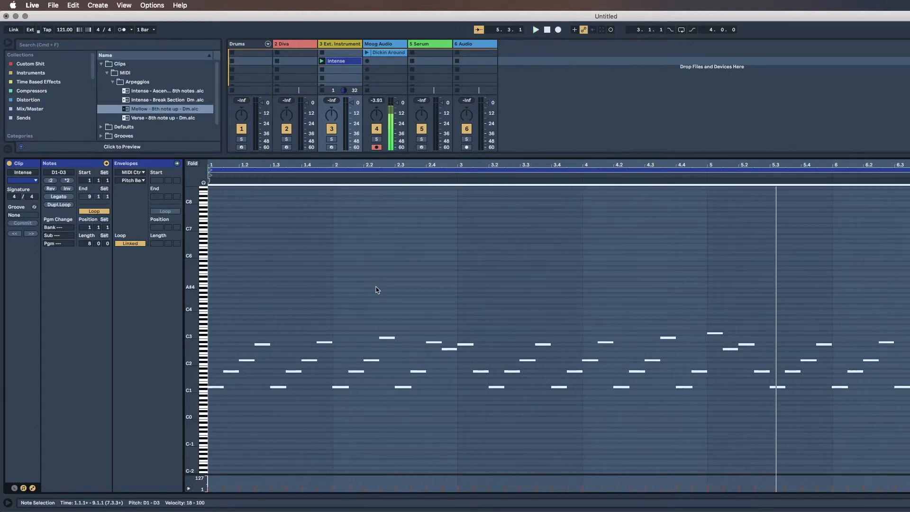
Shrink the clip editor again and record the Intense arpeggio into the second slot of the Moog Audio track
{"action": "left_click_drag", "start_coordinate": [344, 153], "coordinate": [341, 309]}
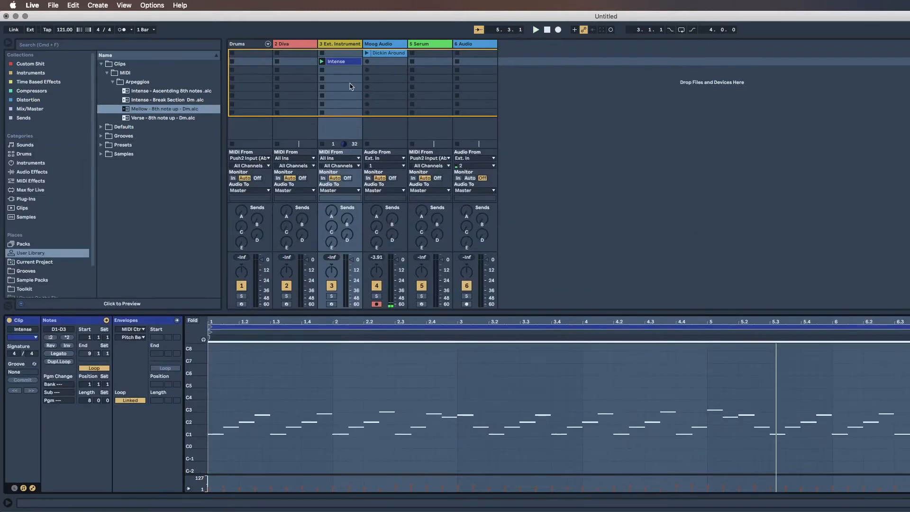
{"action": "left_click", "coordinate": [377, 63]}
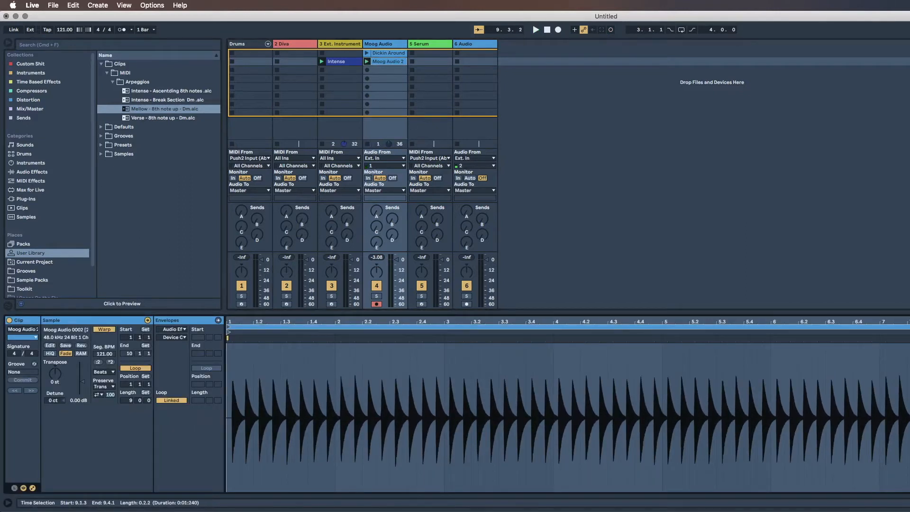
Examine the waveform of the new Moog Audio recording up close, especially its end around bar 9
{"action": "scroll", "coordinate": [567, 417], "scroll_direction": "up", "scroll_amount": 10}
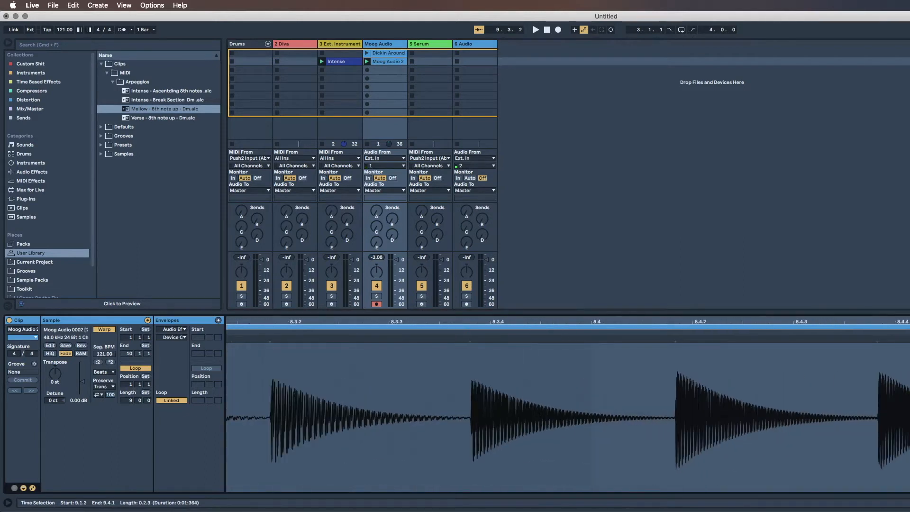
{"action": "left_click", "coordinate": [908, 418]}
{"action": "left_click_drag", "start_coordinate": [905, 418], "coordinate": [909, 418]}
{"action": "left_click", "coordinate": [908, 418]}
{"action": "scroll", "coordinate": [567, 418], "scroll_direction": "up", "scroll_amount": 5}
{"action": "scroll", "coordinate": [567, 418], "scroll_direction": "down", "scroll_amount": 3}
{"action": "scroll", "coordinate": [674, 386], "scroll_direction": "down", "scroll_amount": 10}
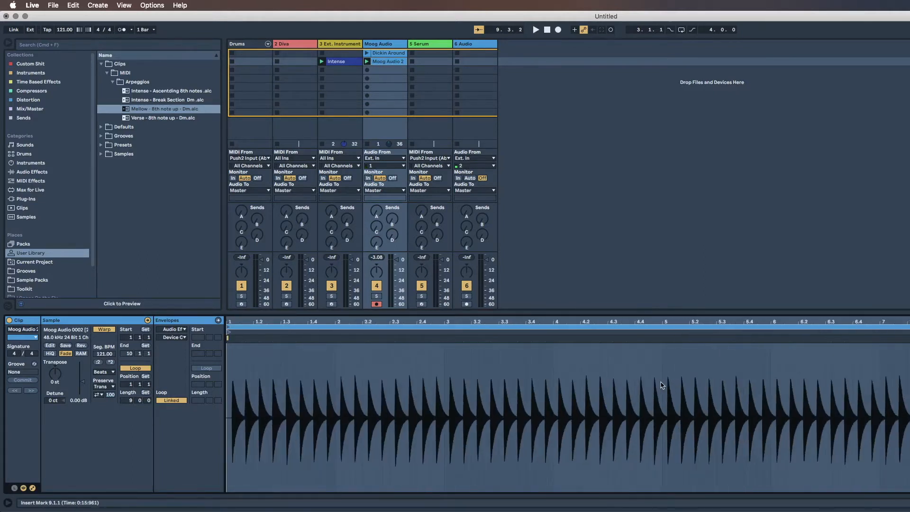
Warp the second Moog Audio clip so its first transient falls on the clip start, and play it back
{"action": "scroll", "coordinate": [316, 385], "scroll_direction": "up", "scroll_amount": 8}
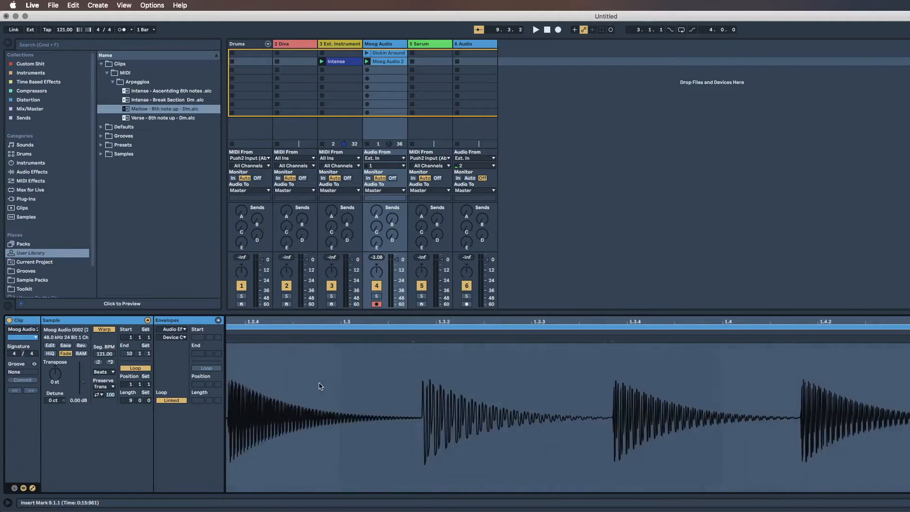
{"action": "scroll", "coordinate": [321, 385], "scroll_direction": "left", "scroll_amount": 10}
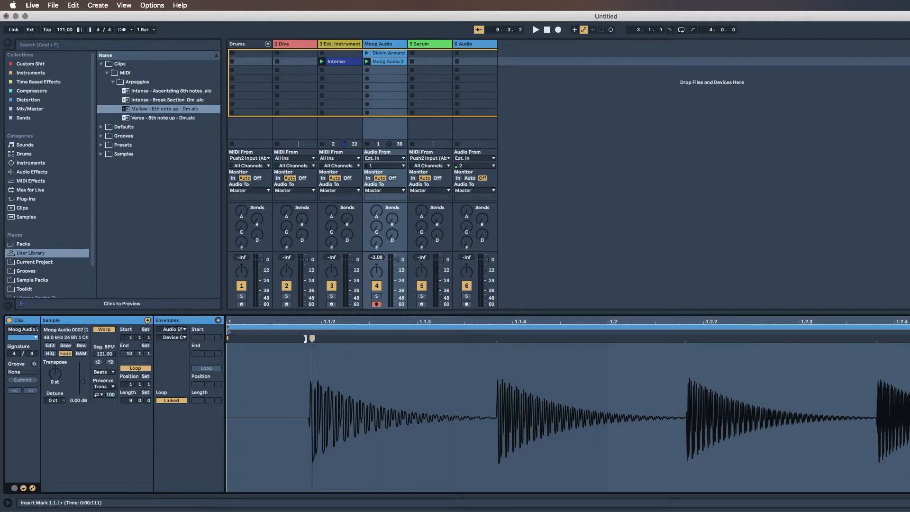
{"action": "left_click_drag", "start_coordinate": [305, 338], "coordinate": [211, 338]}
{"action": "scroll", "coordinate": [286, 367], "scroll_direction": "down", "scroll_amount": 3}
{"action": "key", "text": "space"}
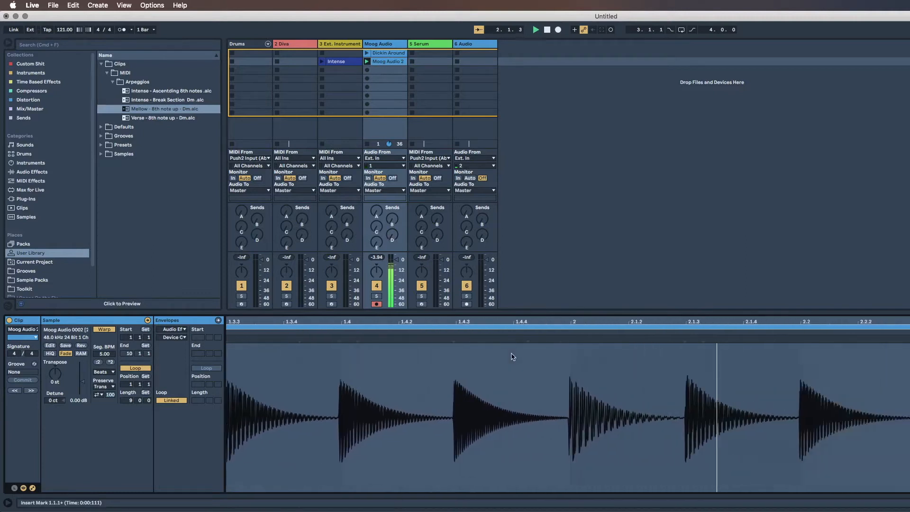
{"action": "scroll", "coordinate": [595, 381], "scroll_direction": "down", "scroll_amount": 8}
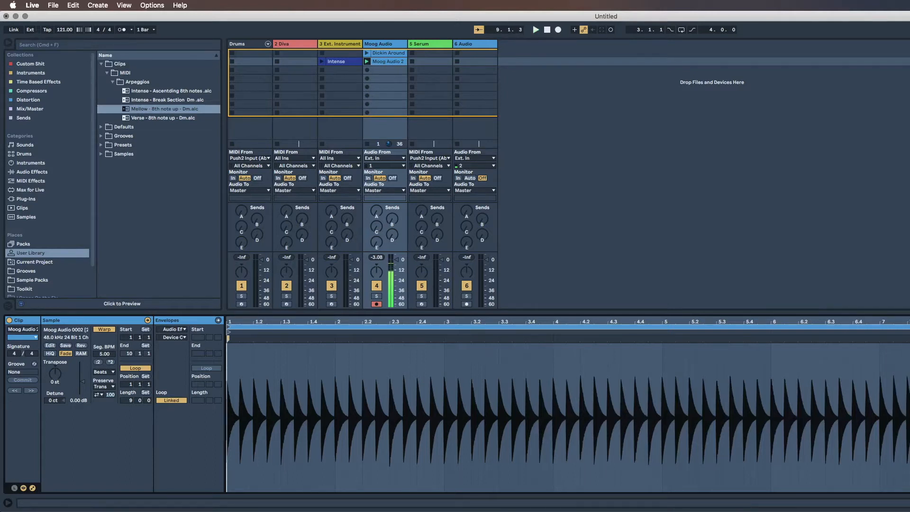
Shorten the second Moog Audio clip's loop to 8 bars, ending at 9.1.1, and play it
{"action": "left_click_drag", "start_coordinate": [908, 417], "coordinate": [909, 417]}
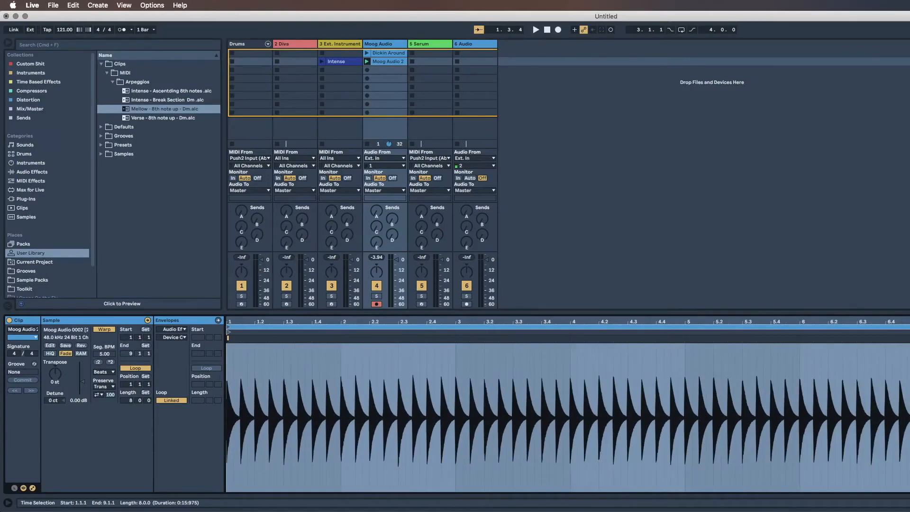
{"action": "key", "text": "space"}
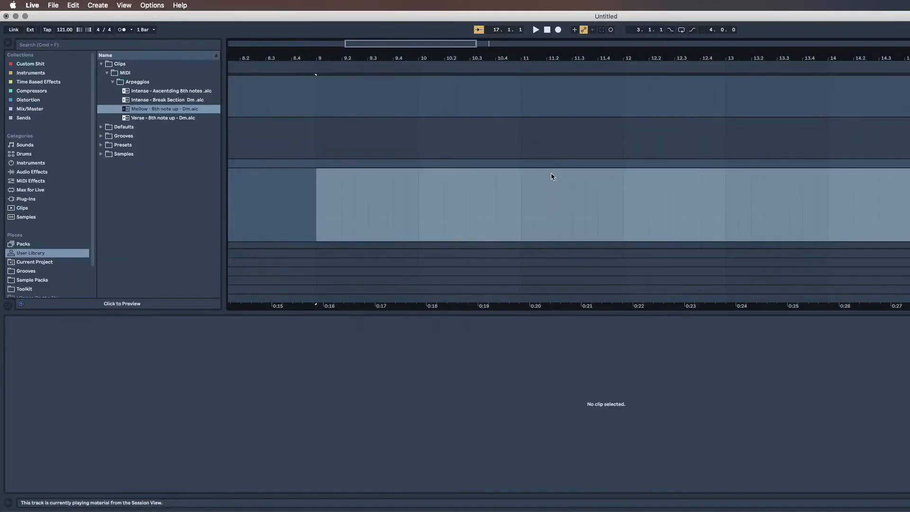
Return to the Session View and rename the second Moog Audio clip as "Dry"
{"action": "key", "text": "Tab"}
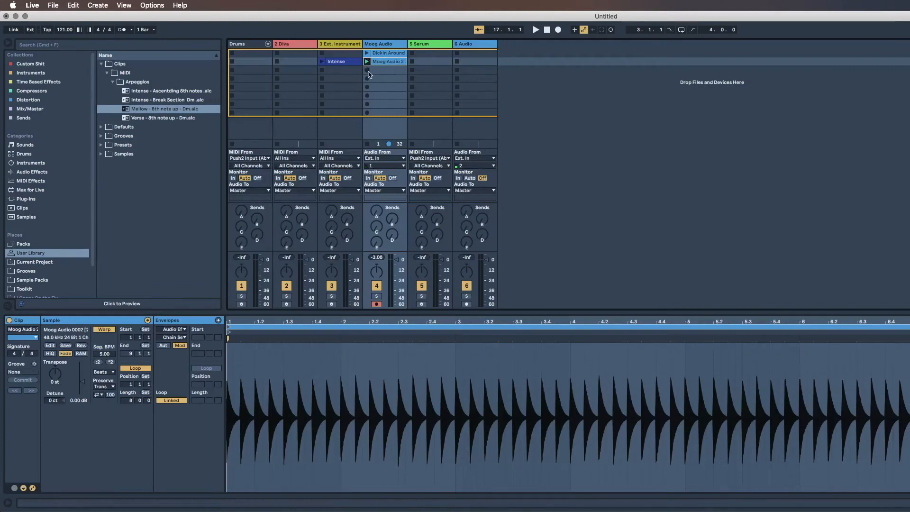
{"action": "key", "text": "super+r"}
{"action": "type", "text": "Dry"}
{"action": "key", "text": "Return"}
Record the Intense arpeggio as a new take in the third slot of the Moog Audio track
{"action": "left_click", "coordinate": [351, 62]}
{"action": "left_click", "coordinate": [367, 72]}
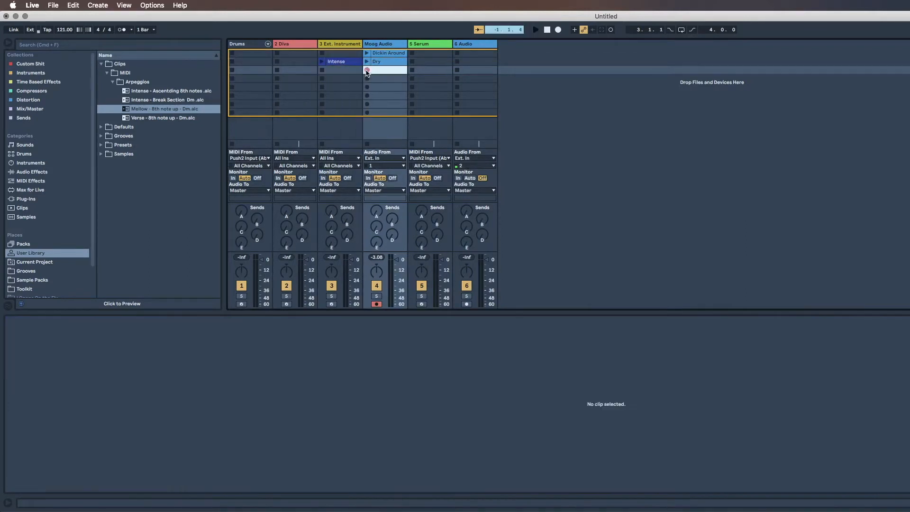
{"action": "left_click", "coordinate": [341, 65]}
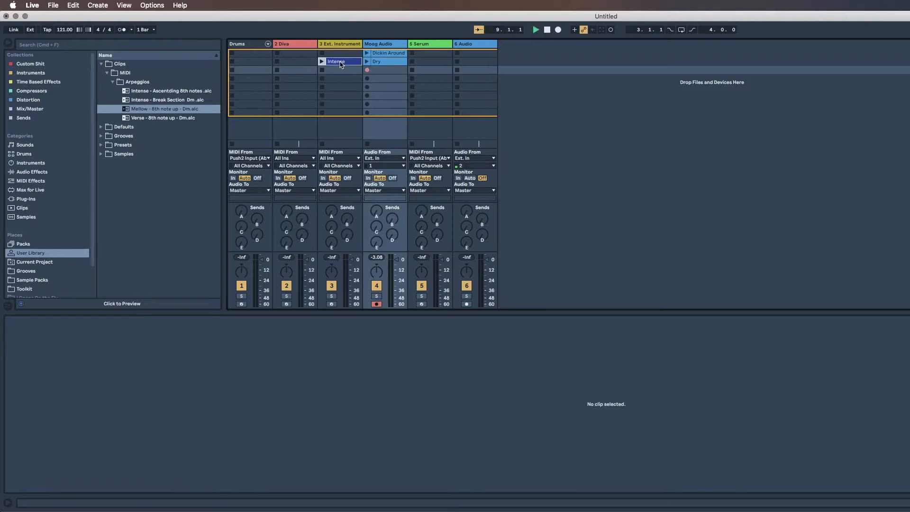
{"action": "left_click", "coordinate": [341, 65]}
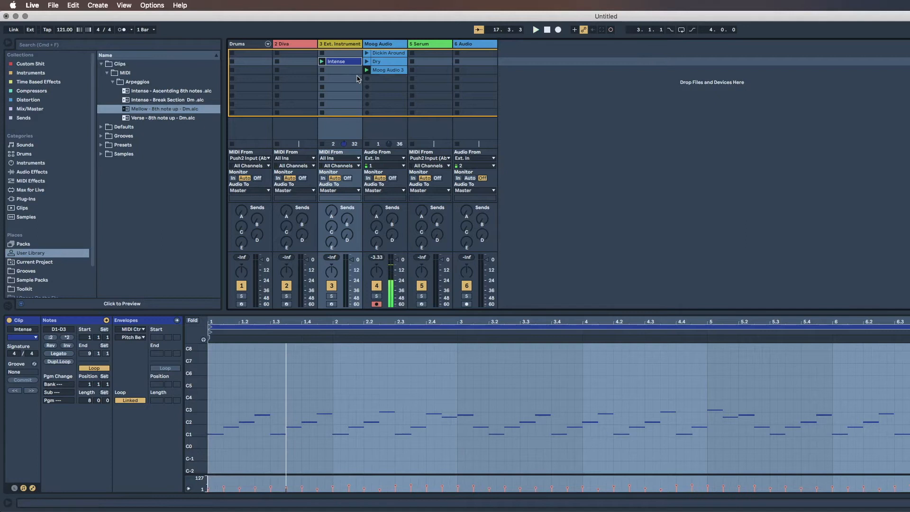
Record an 8-bar take of the Intense arpeggio into the fourth slot of the Moog Audio track
{"action": "left_click", "coordinate": [370, 81]}
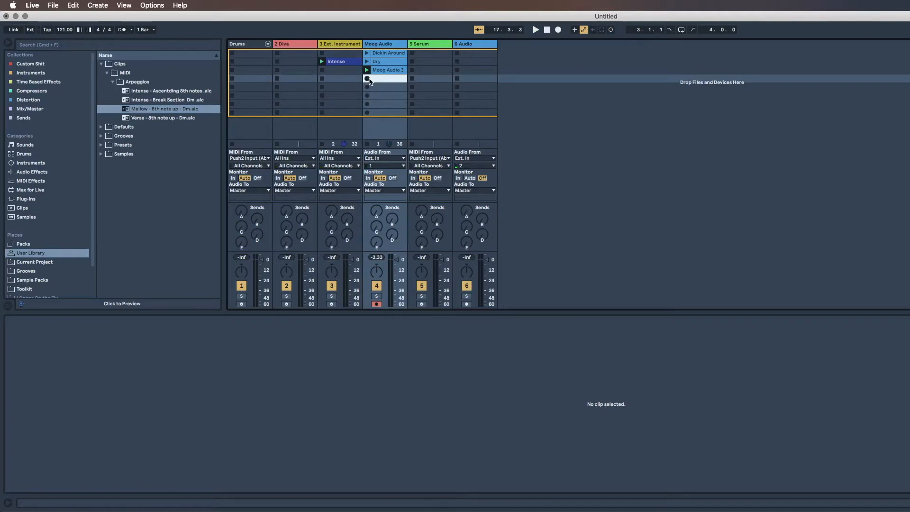
{"action": "left_click", "coordinate": [367, 78]}
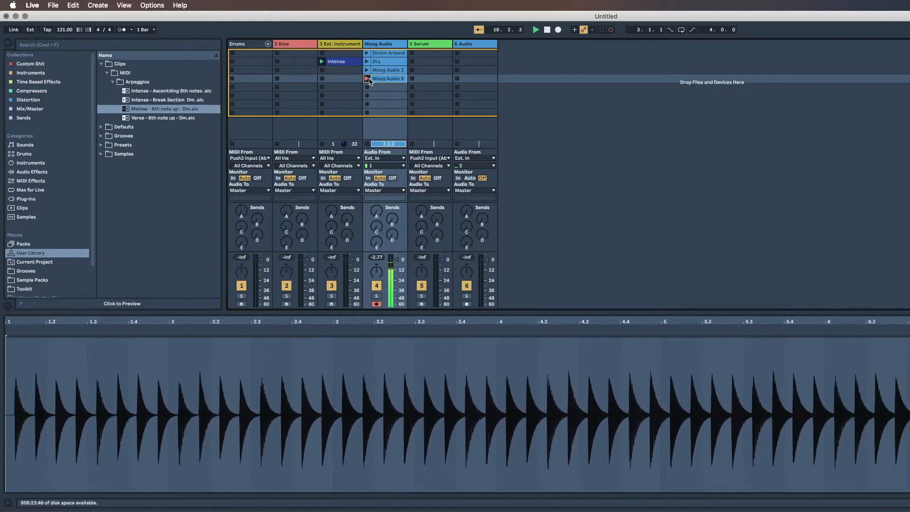
{"action": "left_click", "coordinate": [369, 80]}
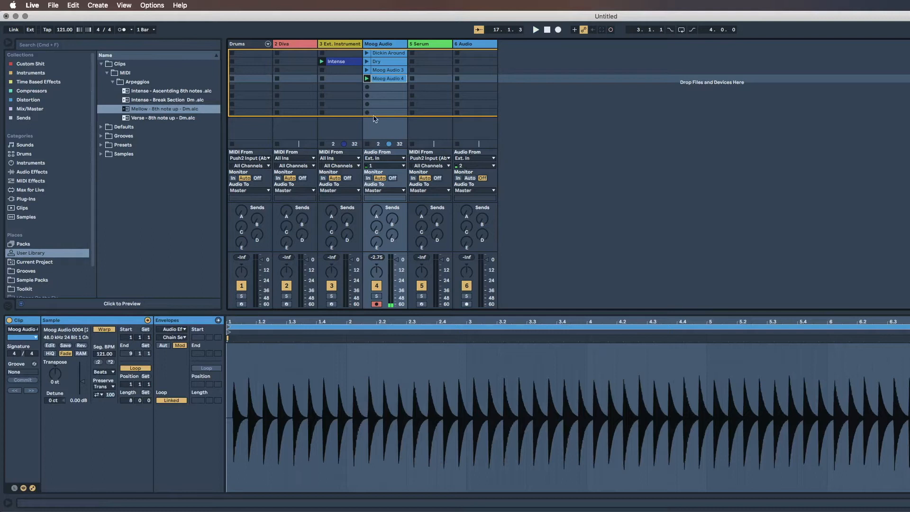
Record another take of the Intense arpeggio into the fifth slot of the Moog Audio track
{"action": "left_click", "coordinate": [374, 87]}
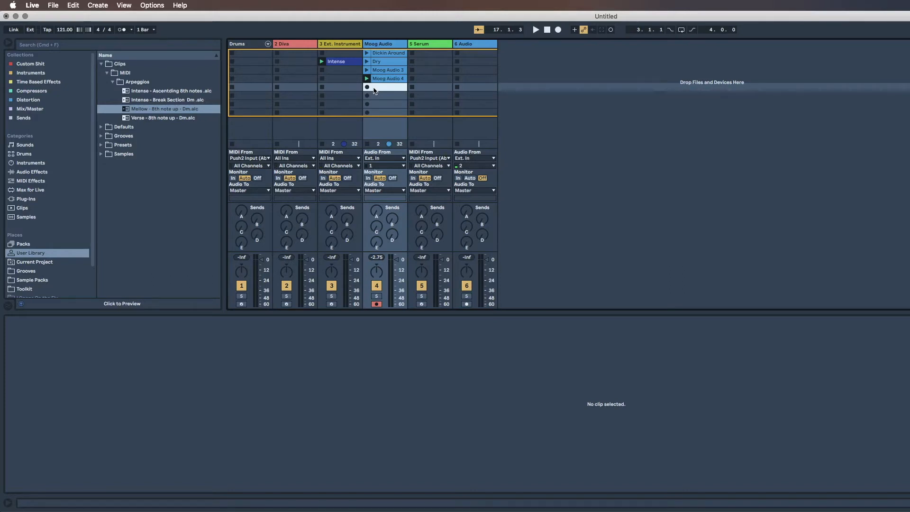
{"action": "left_click", "coordinate": [373, 88]}
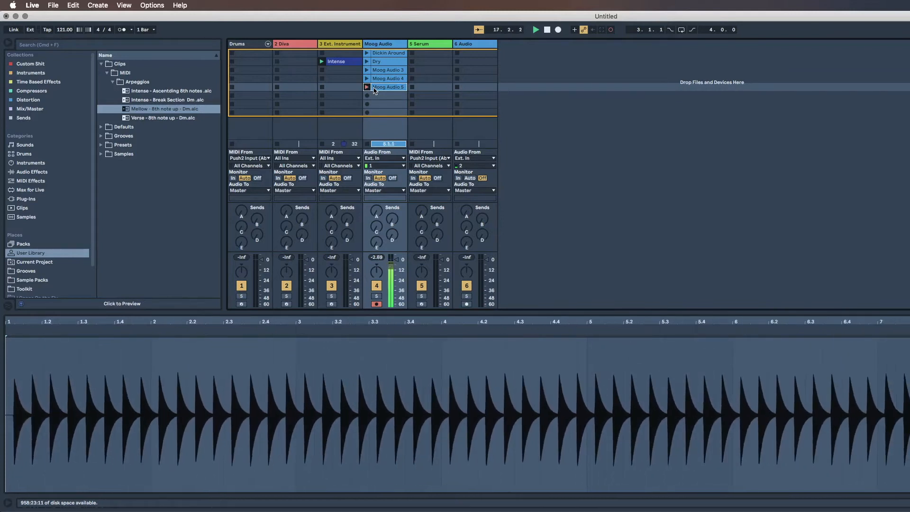
{"action": "key", "text": "Return"}
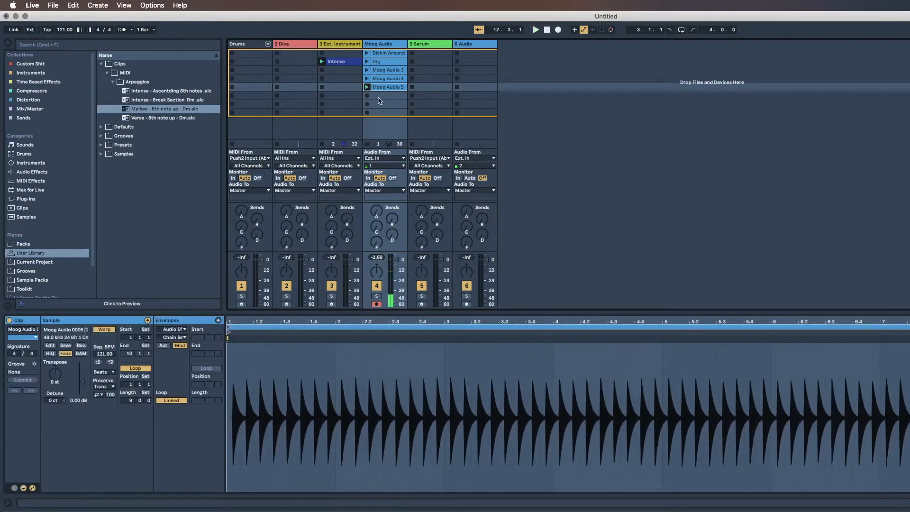
Record another take of the Intense arpeggio into the sixth slot of the Moog Audio track
{"action": "left_click", "coordinate": [383, 96]}
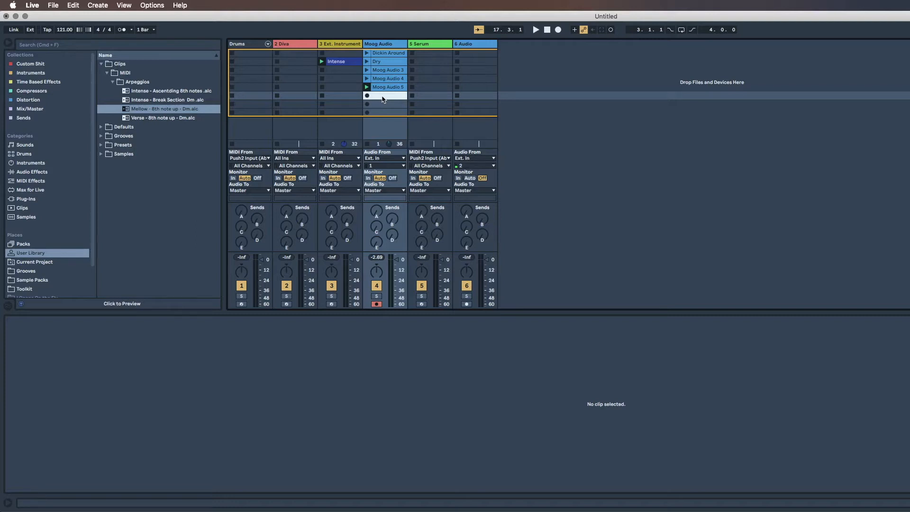
{"action": "key", "text": "Return"}
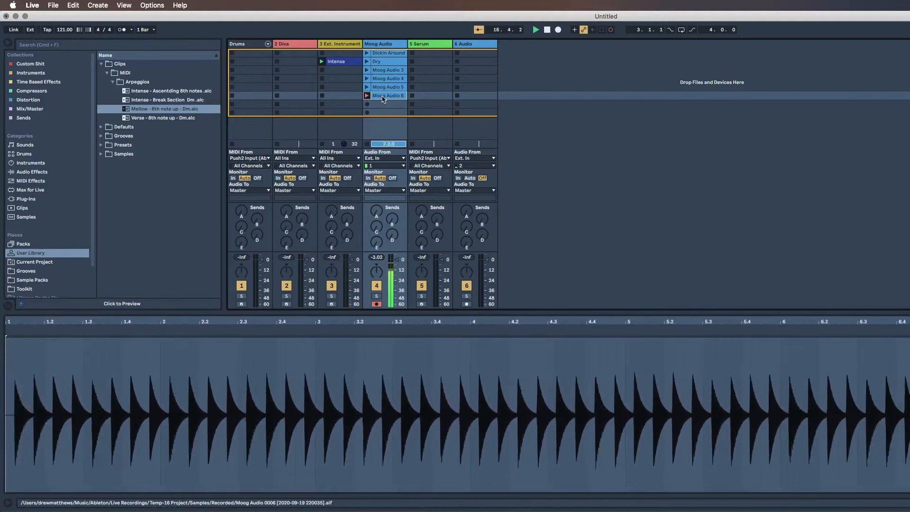
{"action": "key", "text": "space"}
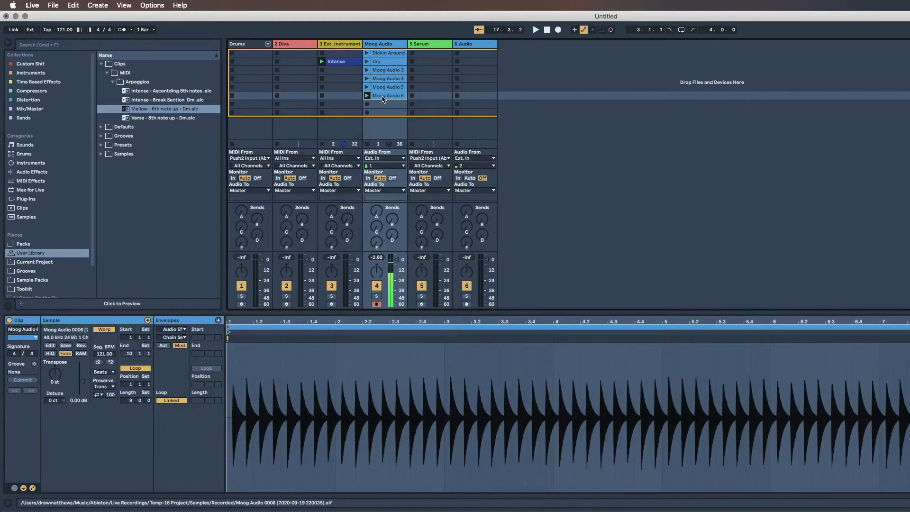
Record an 8-bar take of the Intense arpeggio into the seventh slot of the Moog Audio track
{"action": "left_click", "coordinate": [380, 105]}
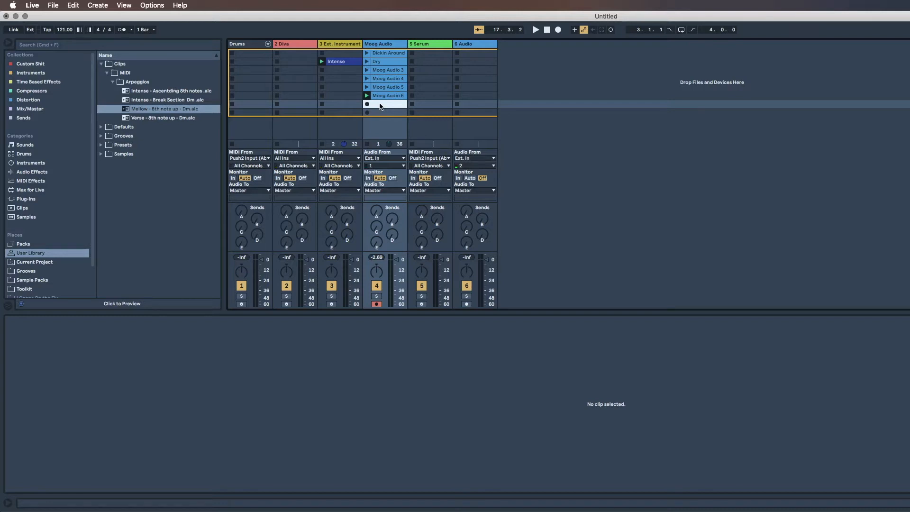
{"action": "key", "text": "Return"}
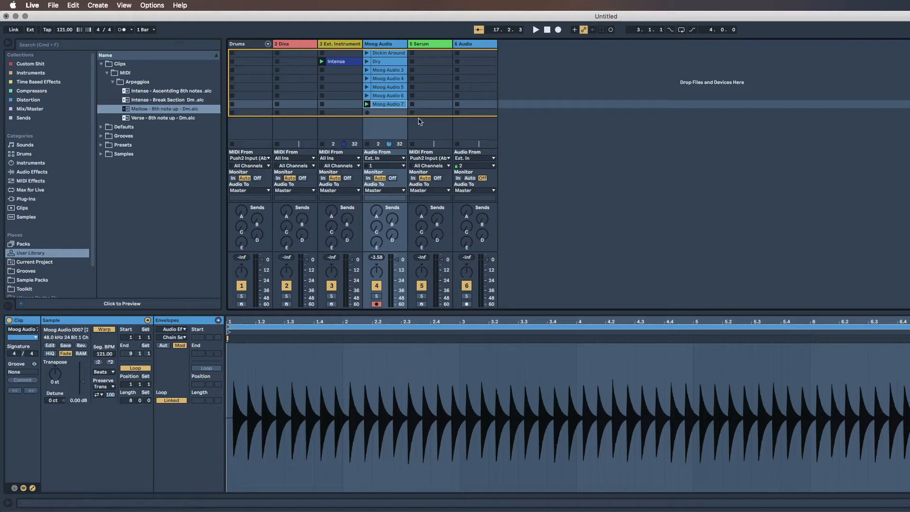
Shorten the loop of the Moog Audio 3 clip to 8 bars, ending at 9.1.1
{"action": "left_click", "coordinate": [378, 72]}
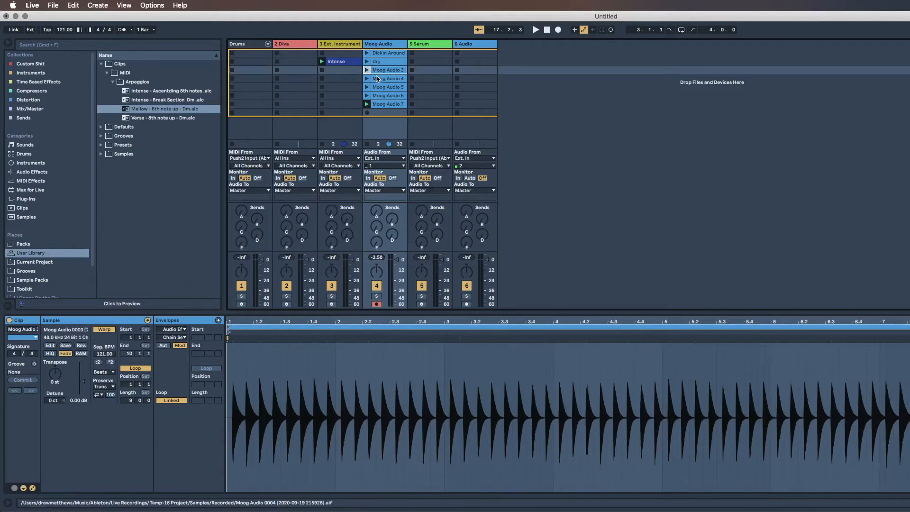
{"action": "left_click_drag", "start_coordinate": [909, 327], "coordinate": [903, 327]}
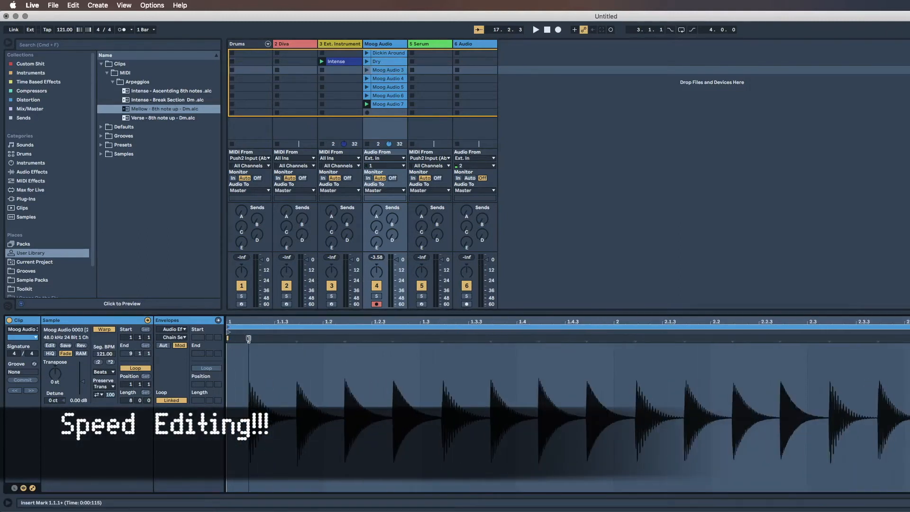
Warp the Moog Audio 3 and Moog Audio 5 takes so their first transients fall on the clip start
{"action": "left_click", "coordinate": [385, 79]}
{"action": "left_click", "coordinate": [385, 96]}
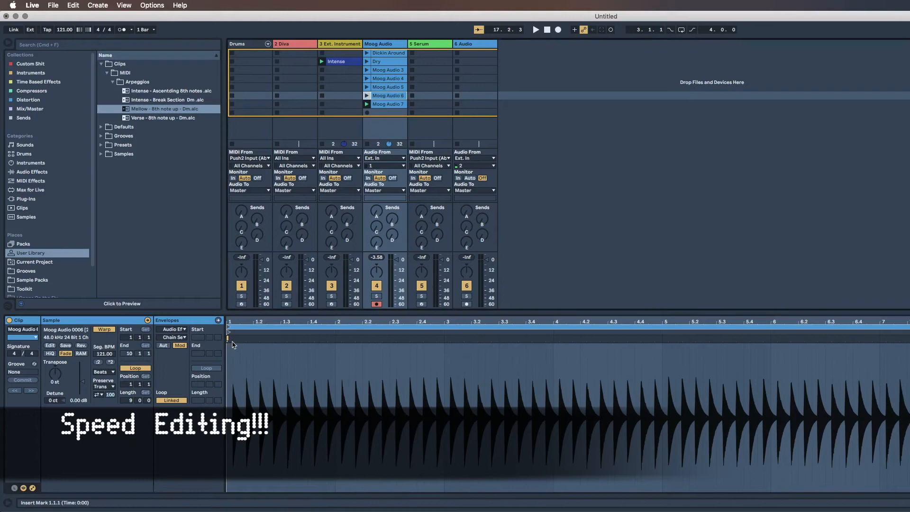
{"action": "left_click", "coordinate": [388, 87]}
{"action": "scroll", "coordinate": [262, 385], "scroll_direction": "left", "scroll_amount": 3}
{"action": "double_click", "coordinate": [299, 340]}
{"action": "left_click", "coordinate": [386, 70]}
{"action": "left_click_drag", "start_coordinate": [298, 340], "coordinate": [228, 338]}
Go through the clips on the Moog Audio track and check the start alignment of each waveform
{"action": "left_click", "coordinate": [387, 79]}
{"action": "left_click", "coordinate": [387, 95]}
{"action": "left_click", "coordinate": [387, 105]}
{"action": "left_click", "coordinate": [390, 53]}
{"action": "left_click", "coordinate": [388, 62]}
{"action": "left_click", "coordinate": [388, 71]}
{"action": "left_click", "coordinate": [387, 78]}
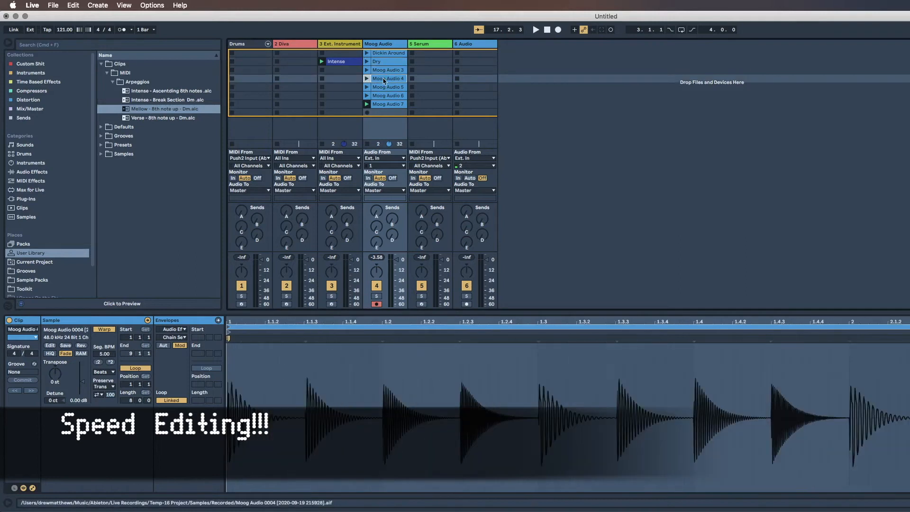
Tidy the Moog Audio 5 and Moog Audio 6 takes into 8-bar loops that start on the first transient
{"action": "left_click", "coordinate": [388, 87]}
{"action": "double_click", "coordinate": [250, 327]}
{"action": "left_click", "coordinate": [387, 95]}
{"action": "double_click", "coordinate": [249, 328]}
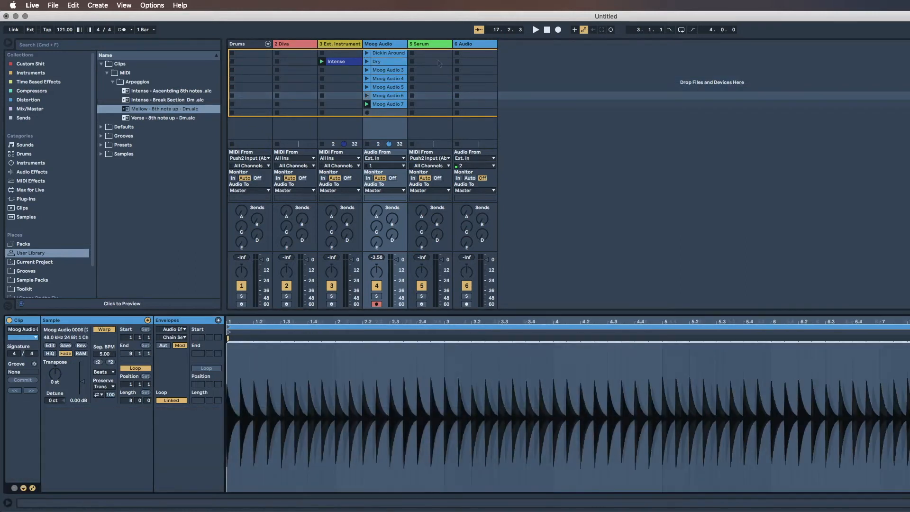
Check the start of the Moog Audio 7 loop, and turn on the Audio Effect Rack on the Moog Audio track
{"action": "left_click", "coordinate": [388, 104]}
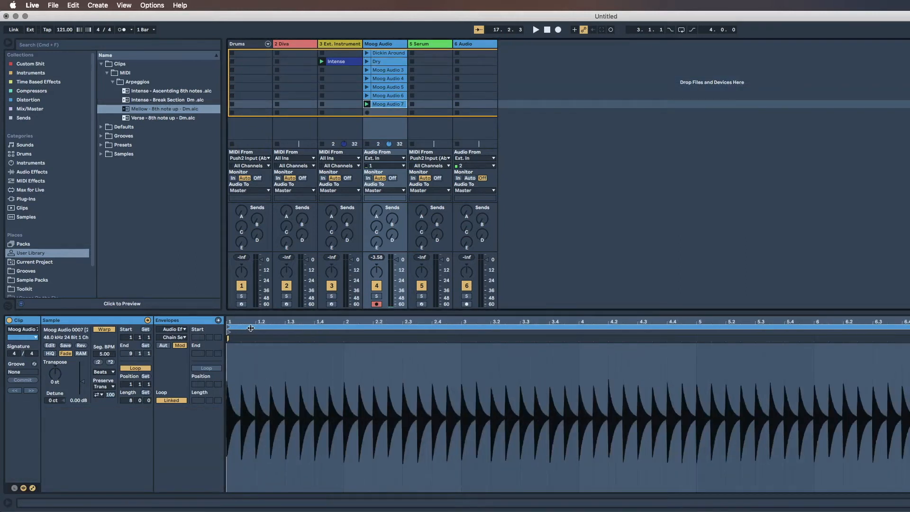
{"action": "key", "text": "shift+Tab"}
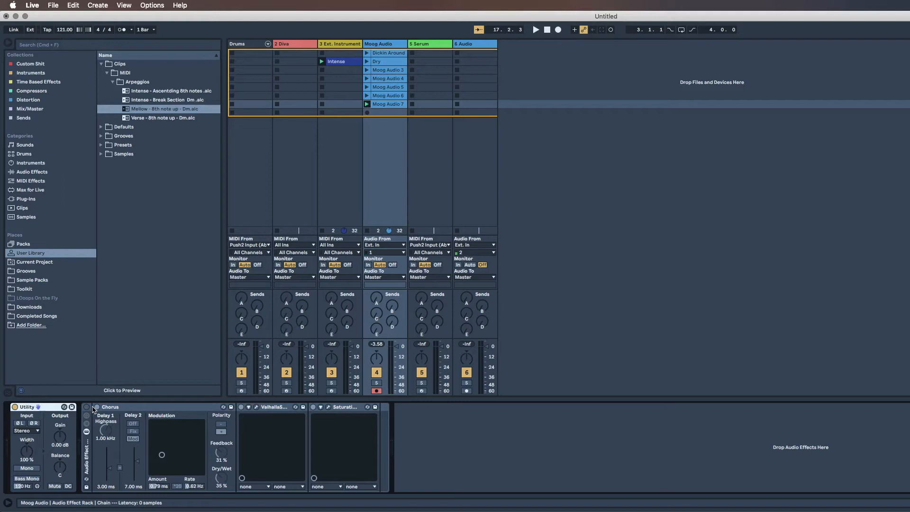
{"action": "left_click", "coordinate": [88, 407]}
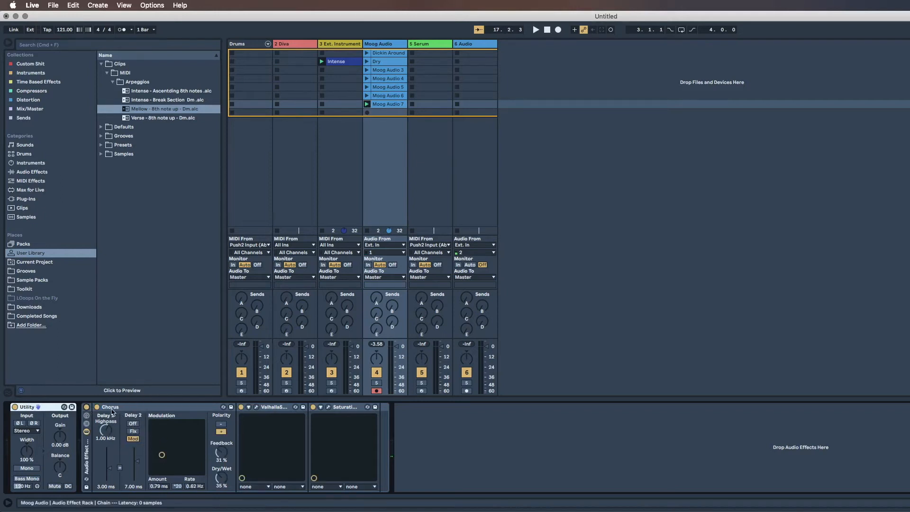
Look over the ValhallaSupermassive settings and the reverbs and delays in the Time Based Effects collection
{"action": "left_click", "coordinate": [257, 407]}
{"action": "left_click_drag", "start_coordinate": [90, 41], "coordinate": [195, 136]}
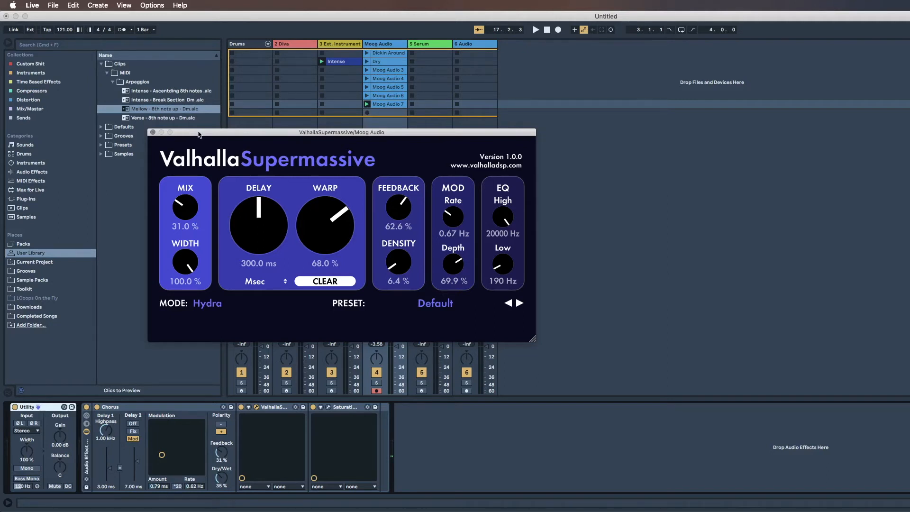
{"action": "left_click_drag", "start_coordinate": [198, 132], "coordinate": [283, 126]}
{"action": "left_click", "coordinate": [39, 82]}
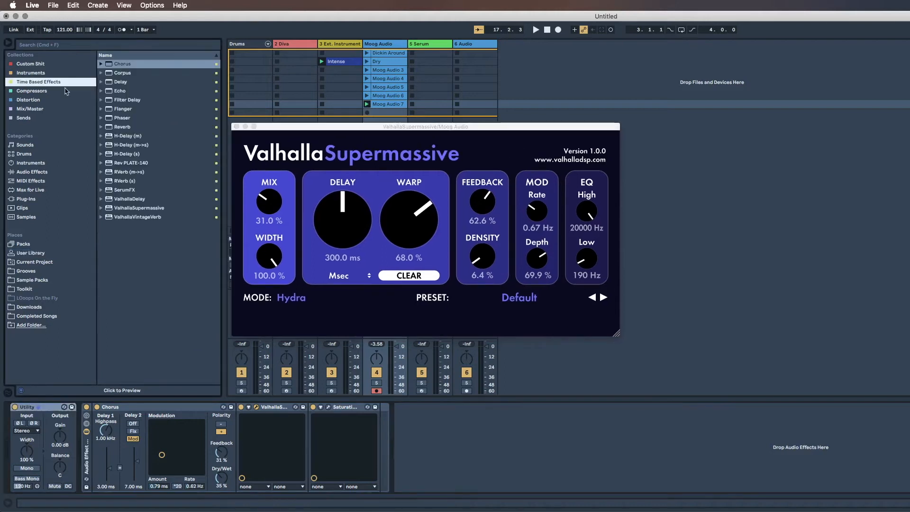
{"action": "left_click", "coordinate": [123, 126]}
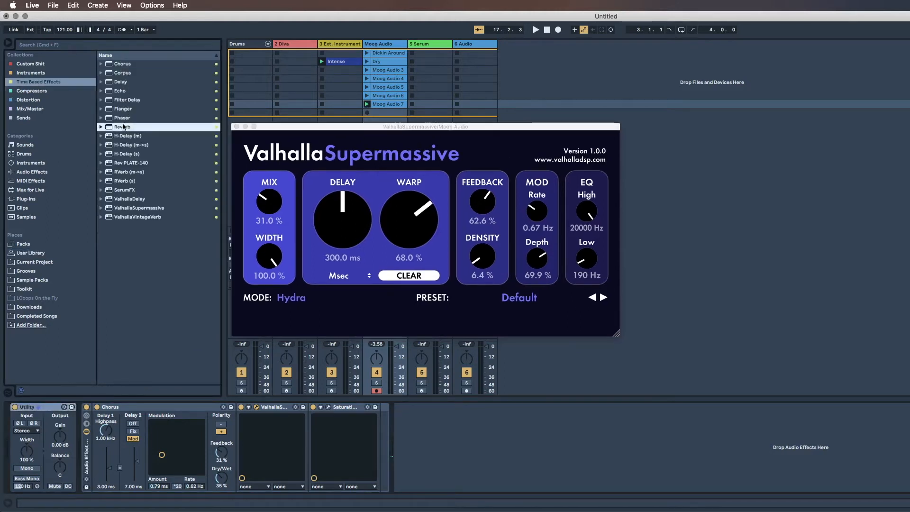
{"action": "left_click", "coordinate": [140, 217]}
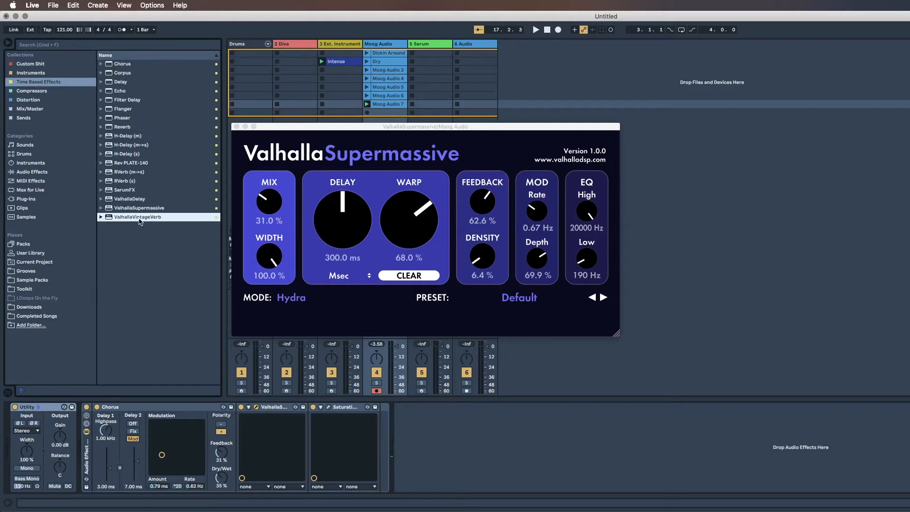
{"action": "left_click", "coordinate": [131, 200]}
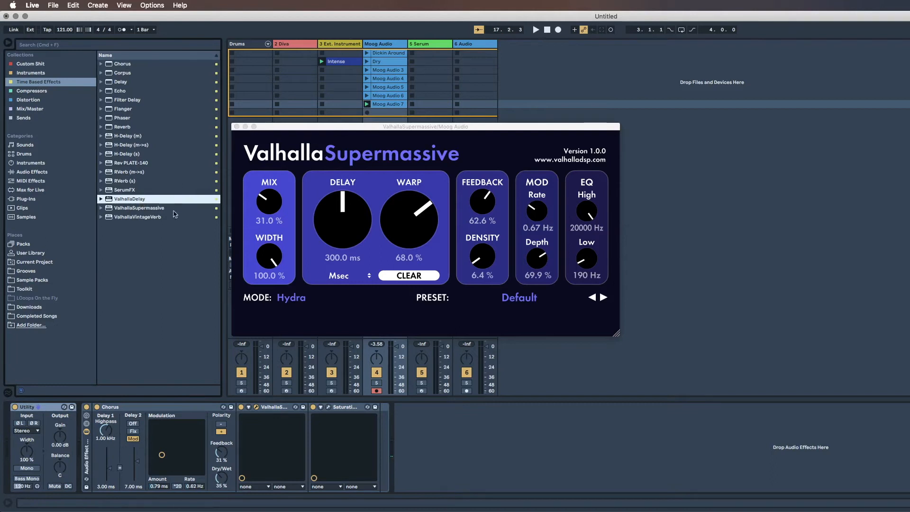
{"action": "left_click", "coordinate": [236, 127]}
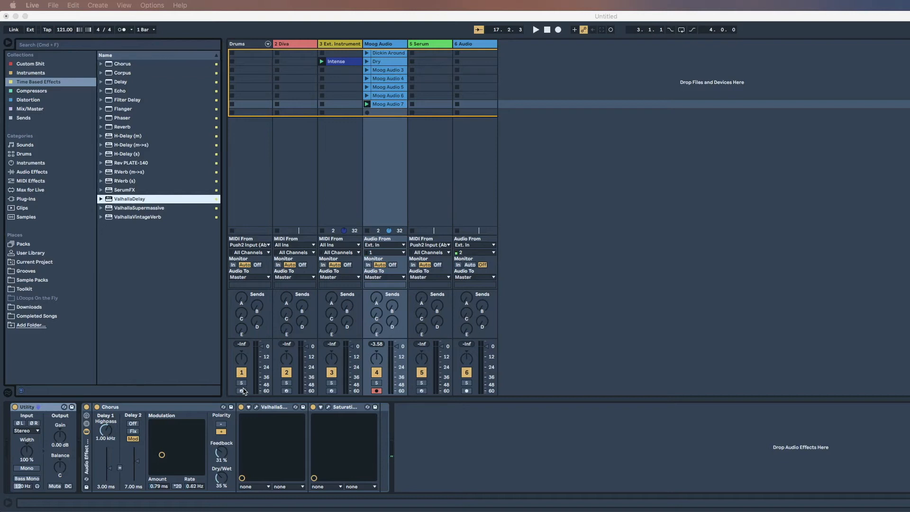
Bypass ValhallaSupermassive and the saturation plug-in, and compare the playing Moog loop with Chorus off and on
{"action": "left_click", "coordinate": [278, 411]}
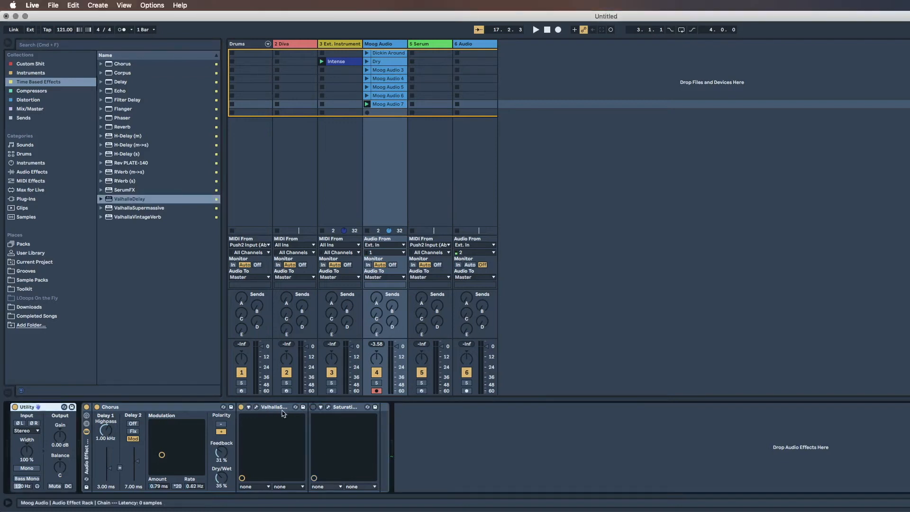
{"action": "left_click", "coordinate": [241, 406]}
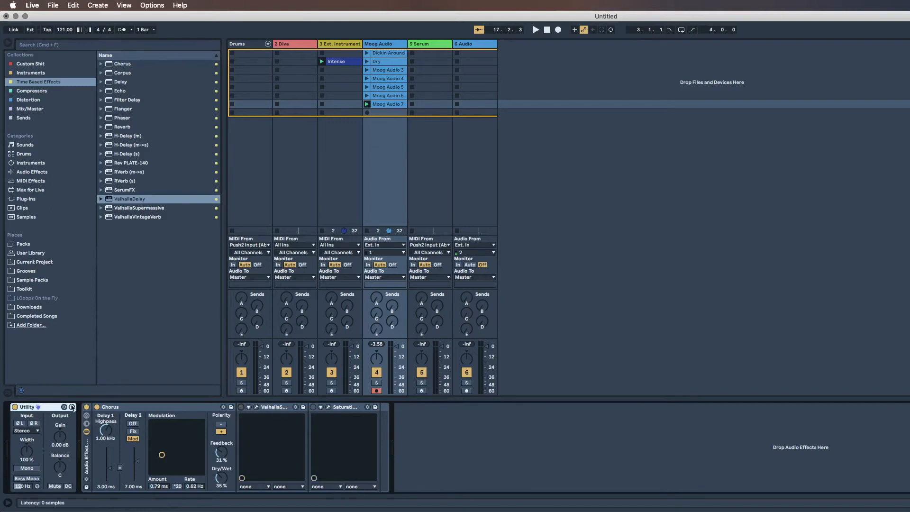
{"action": "left_click", "coordinate": [97, 406]}
{"action": "key", "text": "space"}
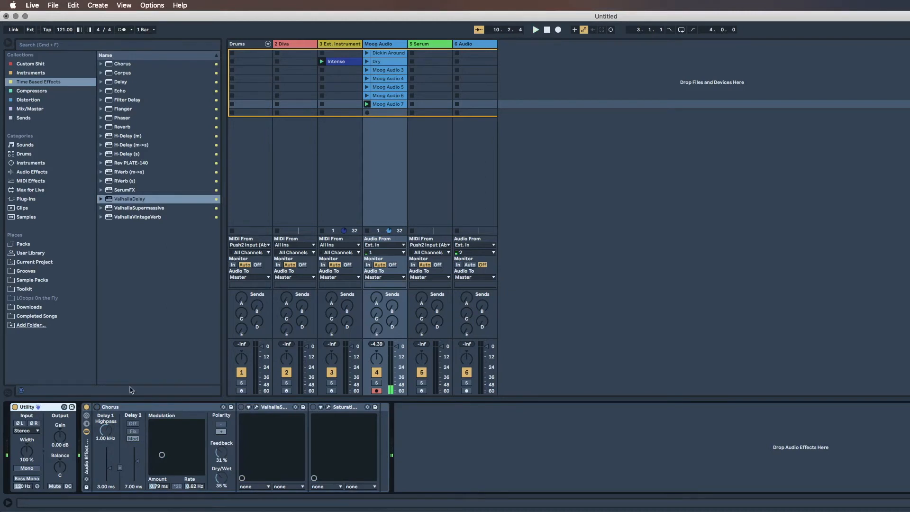
{"action": "left_click", "coordinate": [97, 407]}
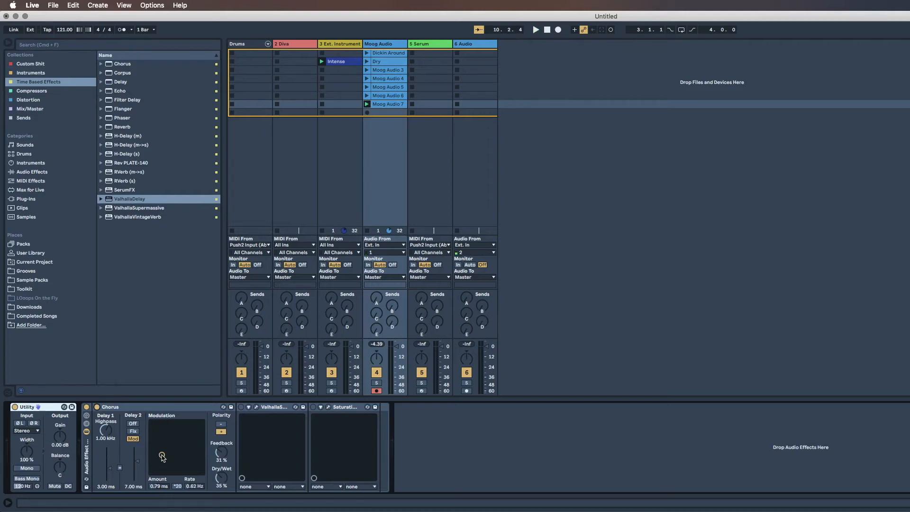
{"action": "key", "text": "space"}
{"action": "left_click", "coordinate": [97, 407]}
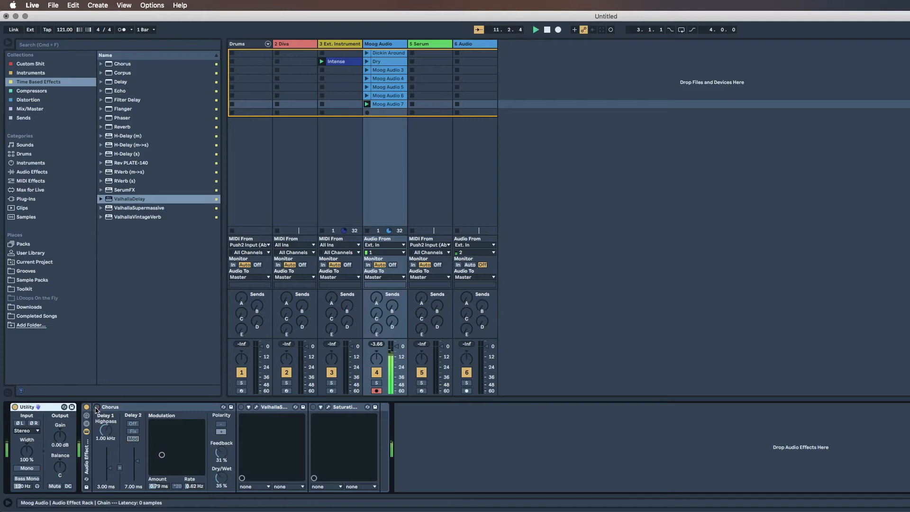
{"action": "left_click", "coordinate": [97, 407]}
Set the Chorus modulation amount to 1.45 ms, its rate to 0.76 Hz and the feedback to 26 %
{"action": "mouse_move", "coordinate": [162, 455]}
{"action": "left_mouse_down"}
{"action": "mouse_move", "coordinate": [178, 452]}
{"action": "mouse_move", "coordinate": [160, 445]}
{"action": "left_mouse_up"}
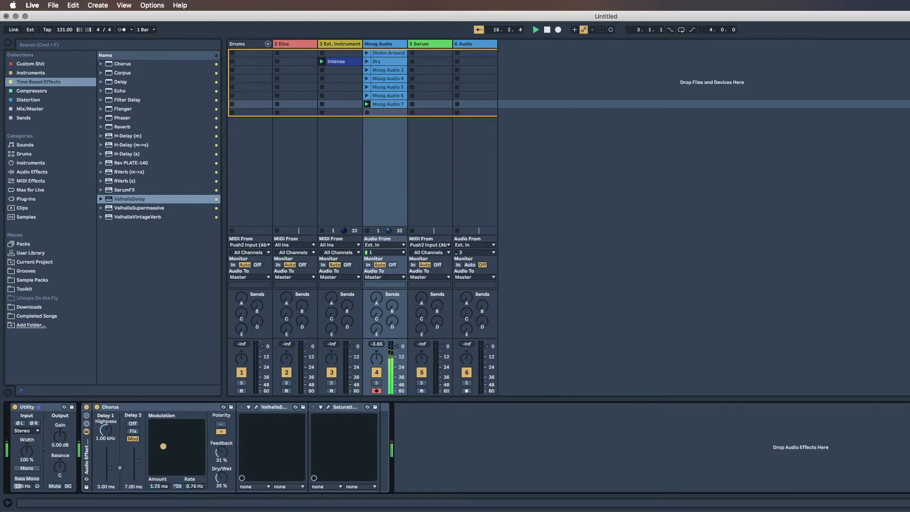
{"action": "left_click_drag", "start_coordinate": [222, 451], "coordinate": [221, 407]}
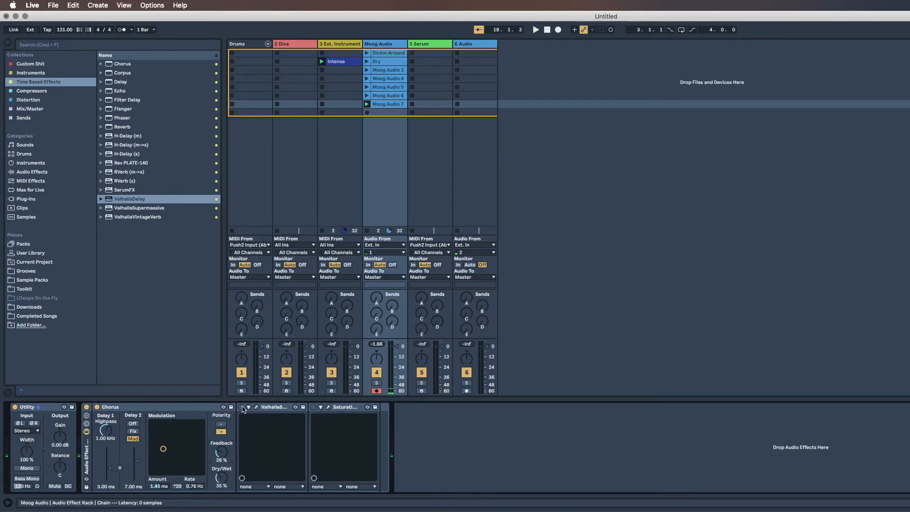
Insert the stock Delay and Reverb effects between Chorus and ValhallaSupermassive
{"action": "left_click", "coordinate": [263, 409]}
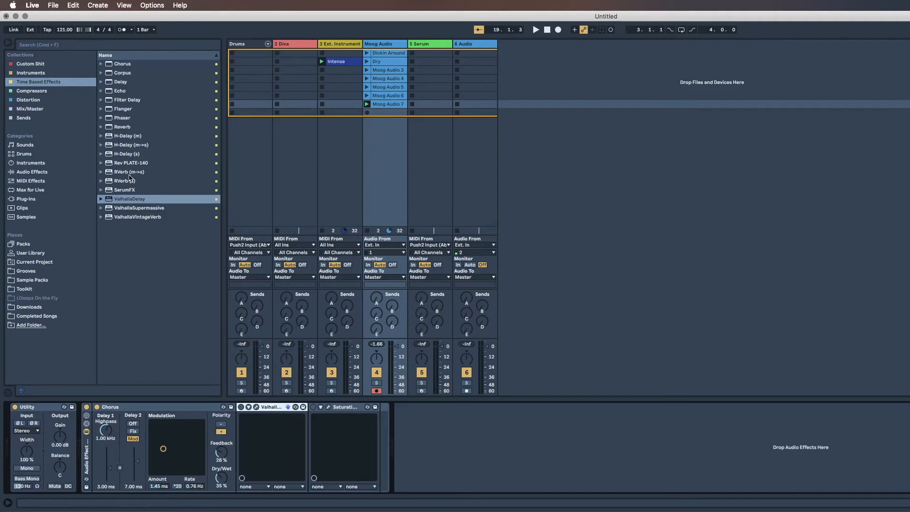
{"action": "left_click", "coordinate": [120, 81]}
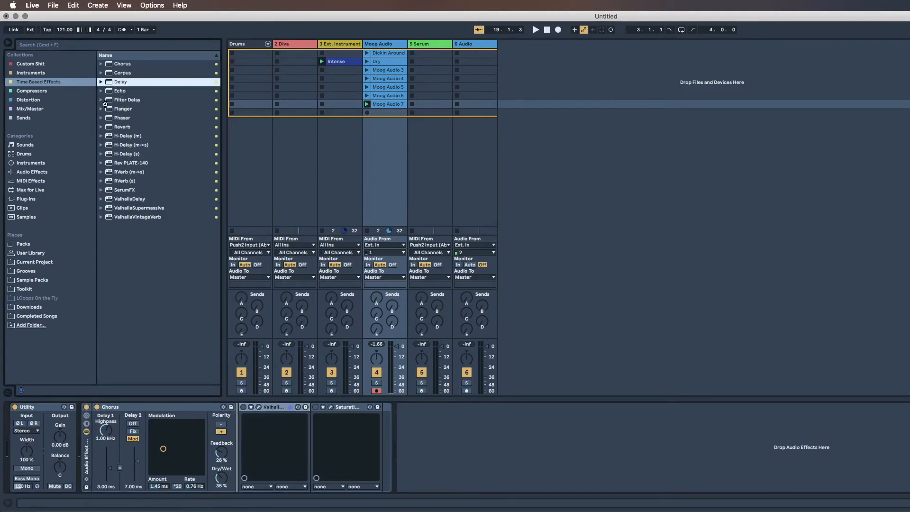
{"action": "key", "text": "Return"}
{"action": "left_click_drag", "start_coordinate": [116, 127], "coordinate": [396, 433]}
During playback, unlink the Delay channels with left synced to 1 and right to 2, and set its filter to 601 Hz with width 3.86
{"action": "key", "text": "space"}
{"action": "left_click_drag", "start_coordinate": [340, 420], "coordinate": [345, 431]}
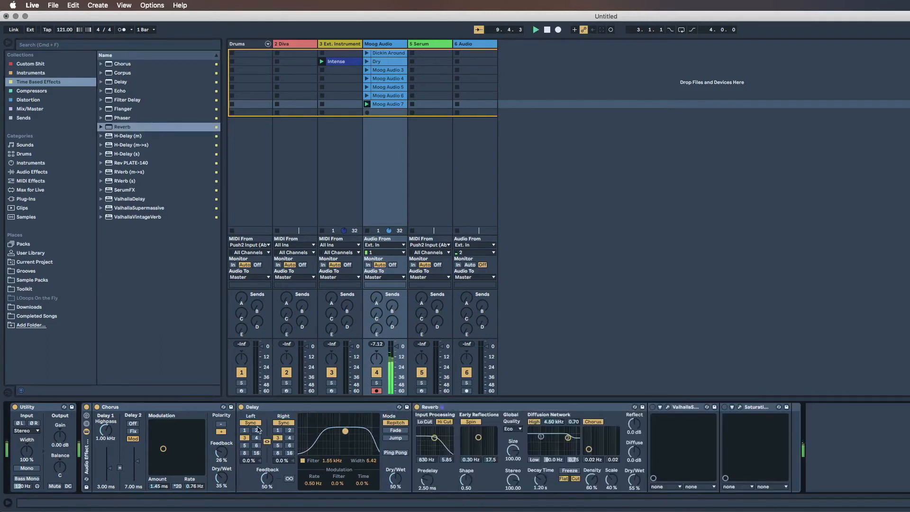
{"action": "left_click", "coordinate": [245, 430]}
{"action": "left_click", "coordinate": [267, 441]}
{"action": "left_click", "coordinate": [289, 430]}
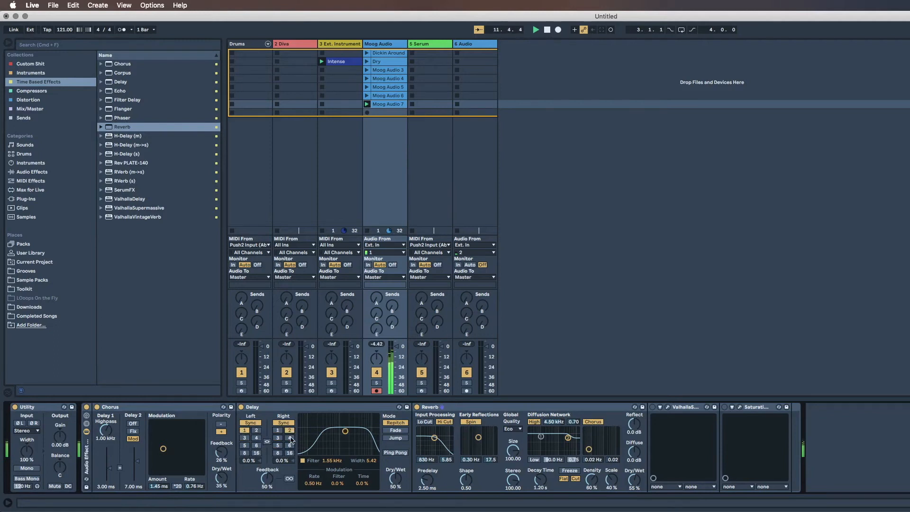
{"action": "left_click_drag", "start_coordinate": [345, 430], "coordinate": [332, 438]}
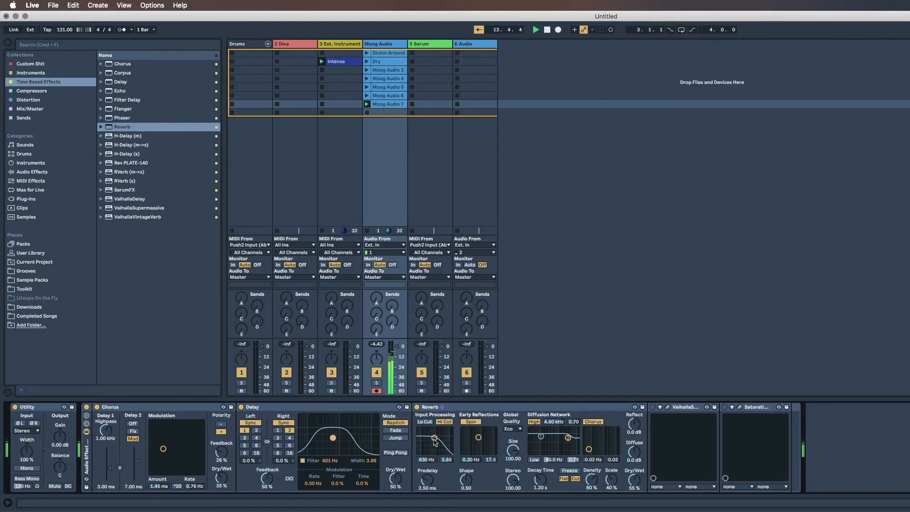
Turn off the Reverb's High filter and Chorus, lower its Dry/Wet to 33 %, and enable Ping Pong on the Delay
{"action": "left_click", "coordinate": [532, 422]}
{"action": "left_click", "coordinate": [592, 421]}
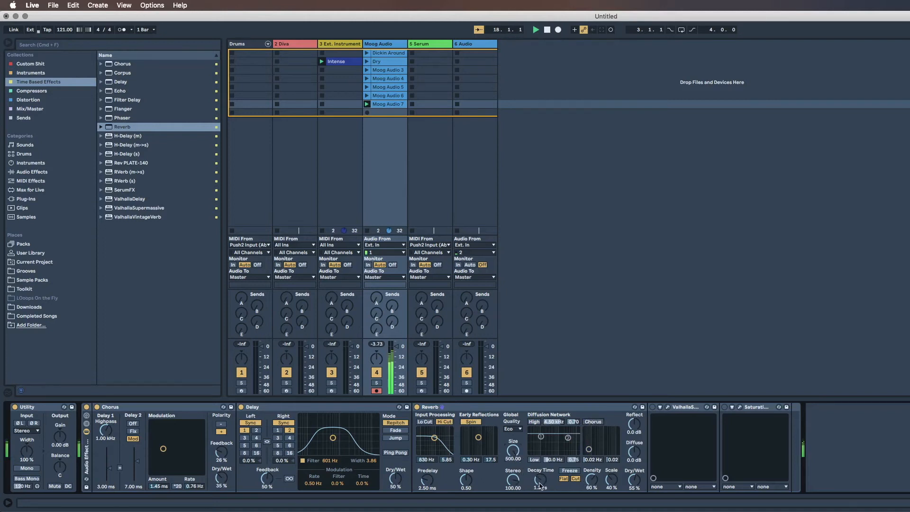
{"action": "left_click_drag", "start_coordinate": [628, 480], "coordinate": [628, 481]}
{"action": "left_click", "coordinate": [395, 452]}
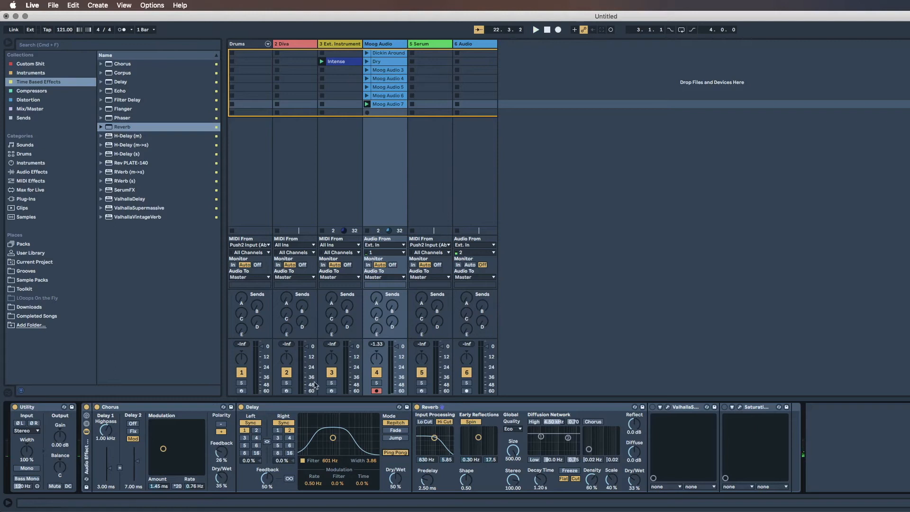
Bypass the Delay and Reverb devices and fold both to save space in the chain
{"action": "left_click", "coordinate": [242, 406]}
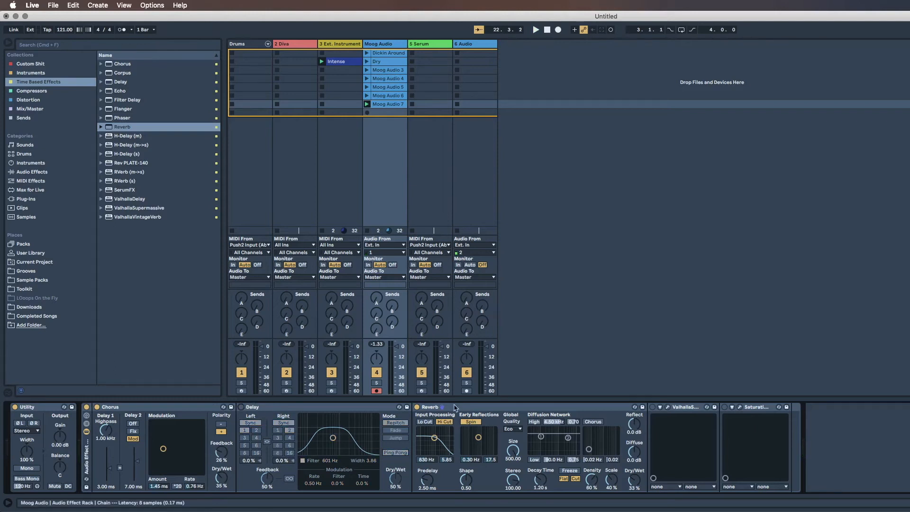
{"action": "double_click", "coordinate": [355, 409]}
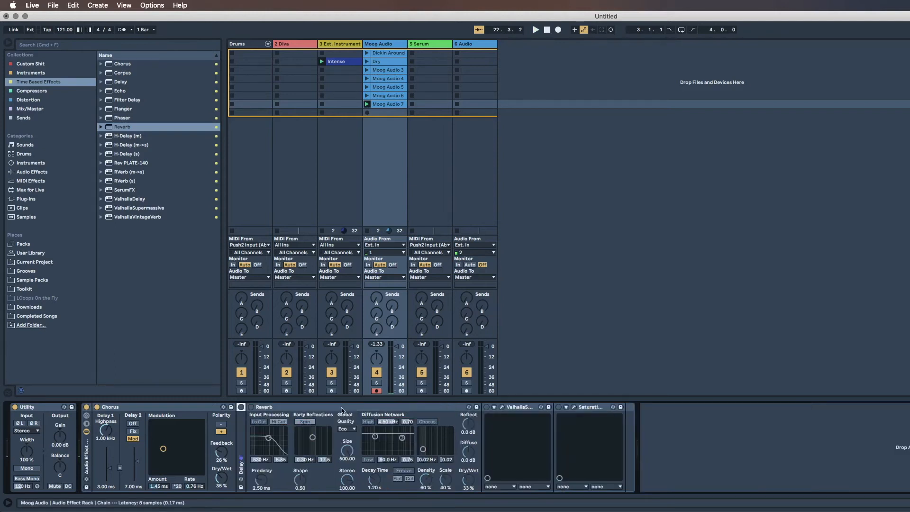
{"action": "double_click", "coordinate": [345, 409]}
Reactivate ValhallaSupermassive and audition the Moog loop through its Centaurus mode
{"action": "left_click", "coordinate": [260, 406]}
{"action": "key", "text": "space"}
{"action": "left_click", "coordinate": [277, 407]}
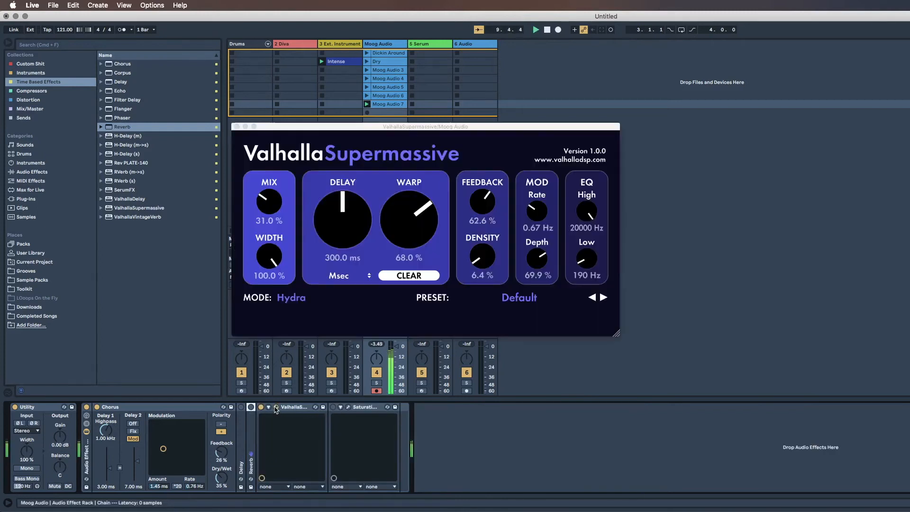
{"action": "left_click", "coordinate": [285, 302]}
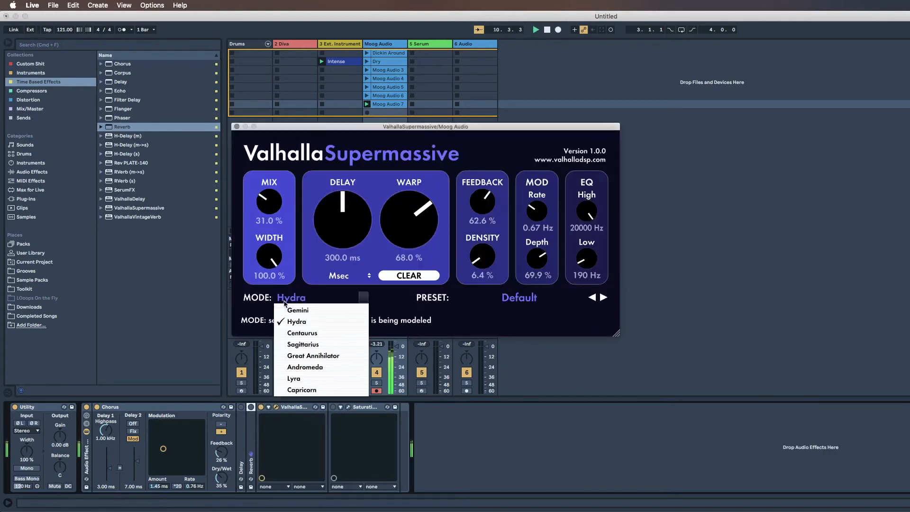
{"action": "left_click", "coordinate": [293, 334]}
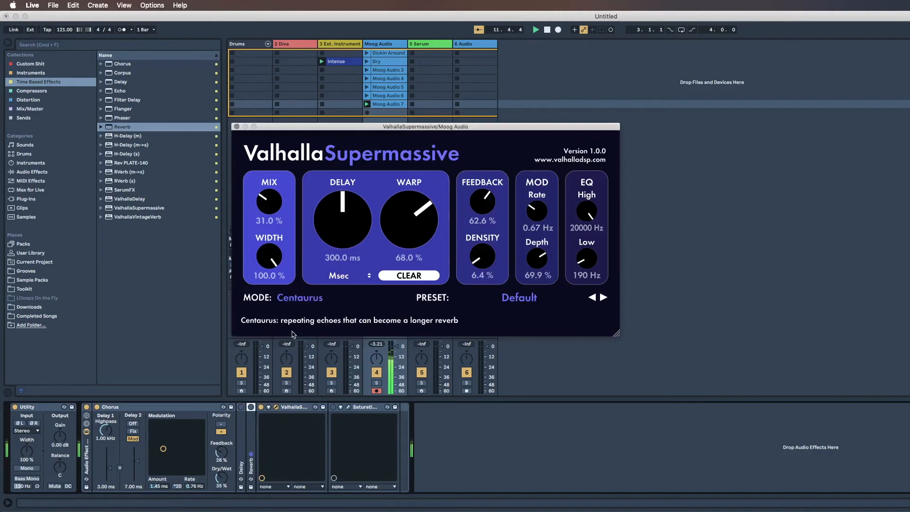
Try the large reverb preset HydraHarp in ValhallaSupermassive with the mix at 27.8 %, and close the plug-in window
{"action": "left_click", "coordinate": [532, 301]}
{"action": "mouse_move", "coordinate": [525, 403]}
{"action": "mouse_move", "coordinate": [590, 403]}
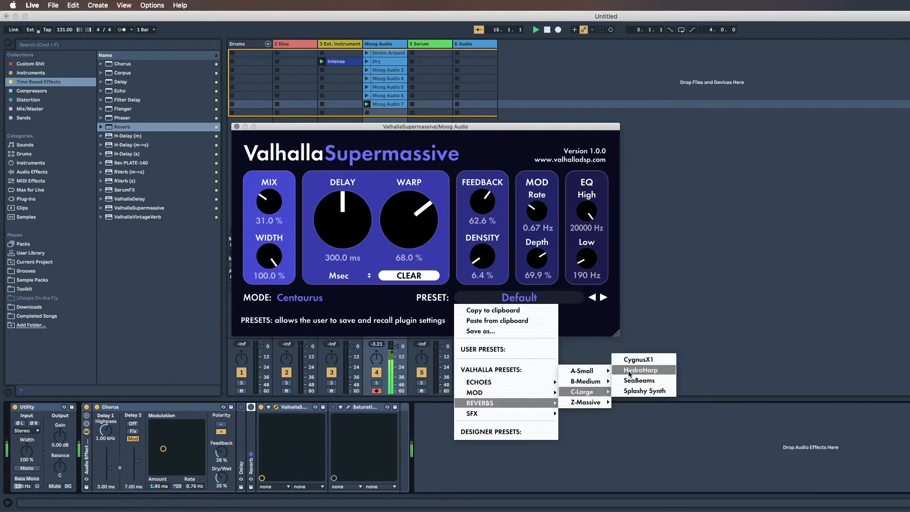
{"action": "left_click", "coordinate": [628, 373]}
{"action": "left_click_drag", "start_coordinate": [279, 179], "coordinate": [278, 293]}
{"action": "left_click_drag", "start_coordinate": [264, 128], "coordinate": [264, 129]}
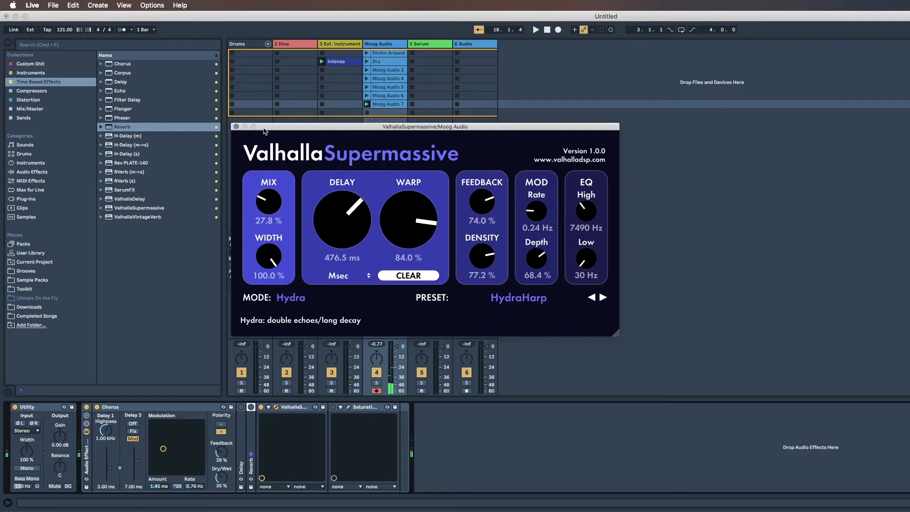
{"action": "left_click", "coordinate": [235, 126]}
Replace ValhallaSupermassive with ValhallaDelay and ValhallaVintageVerb ahead of the saturation plug-in, and play the loop with the stock Delay and Reverb bypassed
{"action": "left_click", "coordinate": [284, 410]}
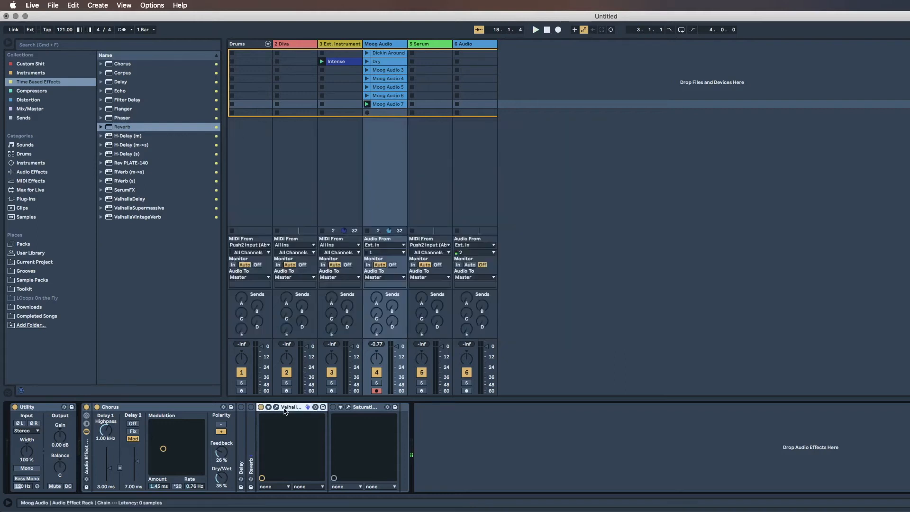
{"action": "key", "text": "Delete"}
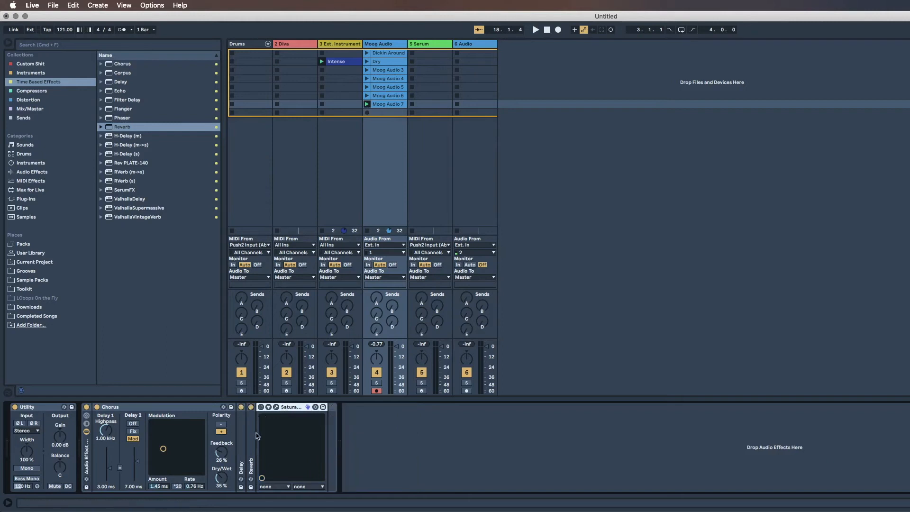
{"action": "left_click_drag", "start_coordinate": [121, 199], "coordinate": [246, 433]}
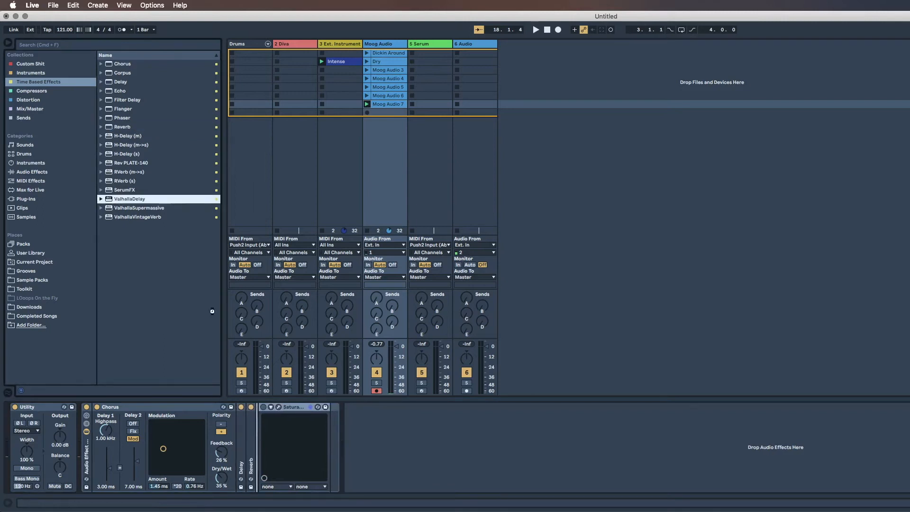
{"action": "left_click_drag", "start_coordinate": [146, 214], "coordinate": [250, 410]}
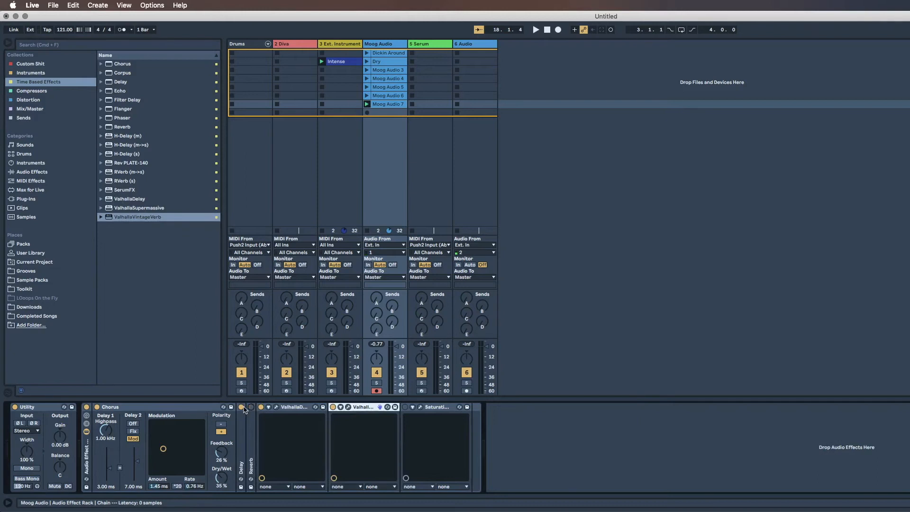
{"action": "key", "text": "space"}
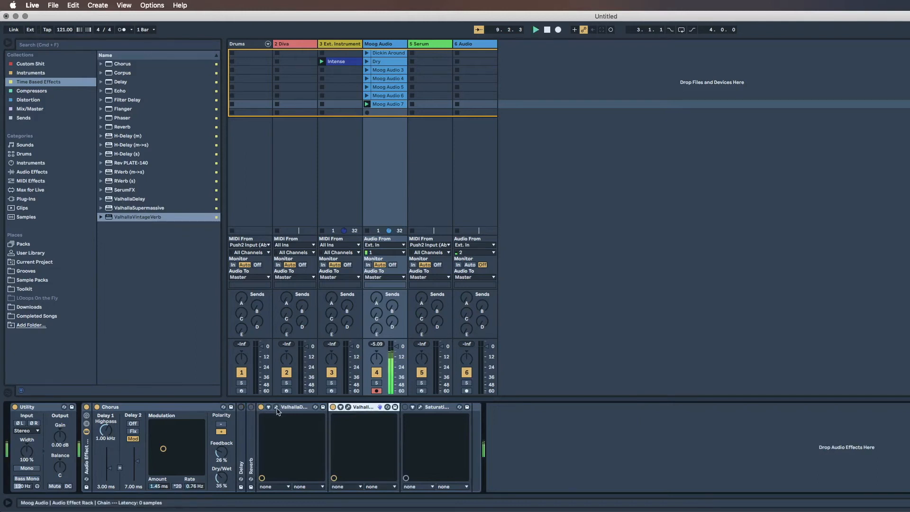
Set the mix to 27.6 % in ValhallaDelay and to 32.8 % in ValhallaVintageVerb, moving the reverb window off the delay window
{"action": "left_click", "coordinate": [276, 407]}
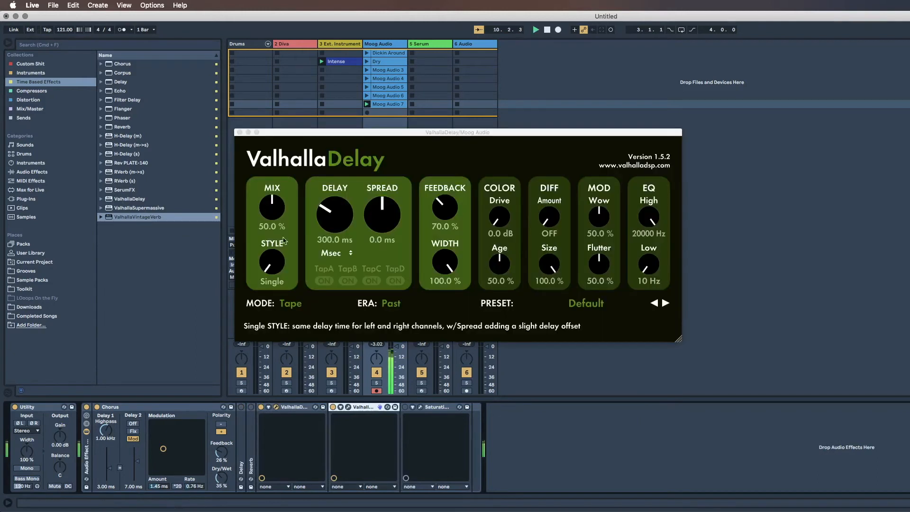
{"action": "left_click_drag", "start_coordinate": [264, 233], "coordinate": [264, 238]}
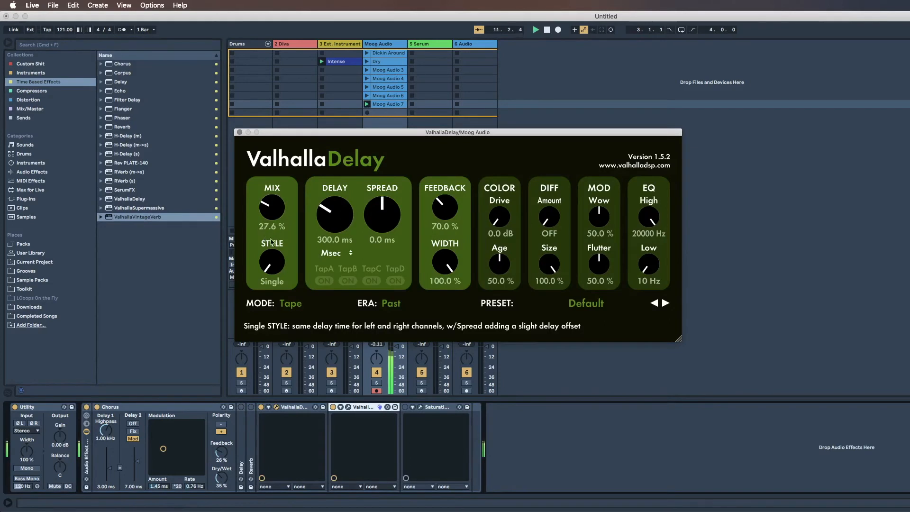
{"action": "left_click", "coordinate": [348, 407]}
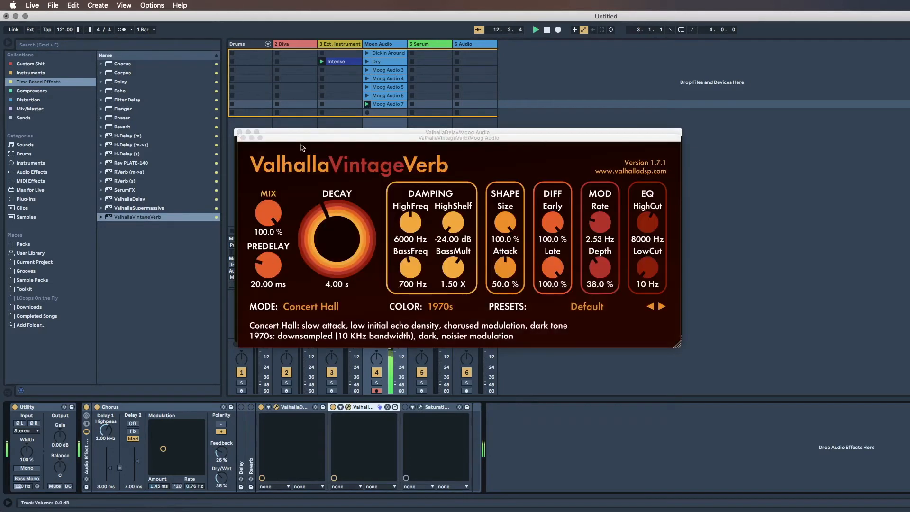
{"action": "left_click_drag", "start_coordinate": [301, 141], "coordinate": [412, 208]}
{"action": "left_click_drag", "start_coordinate": [377, 280], "coordinate": [374, 366]}
Try the VintageVerb presets Ambience Plate and Huge Synth Hall on the loop, with the Huge Synth Hall mix at 32.4 %
{"action": "left_click", "coordinate": [671, 377]}
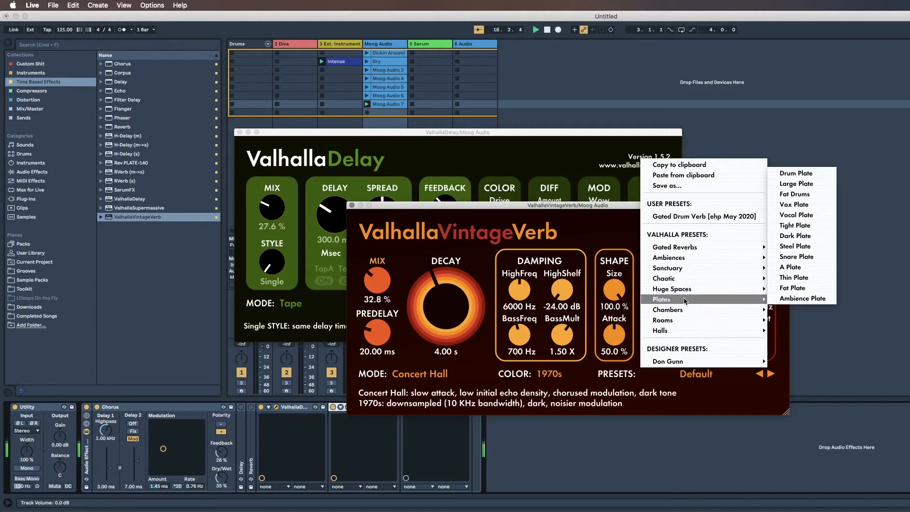
{"action": "left_click", "coordinate": [823, 302]}
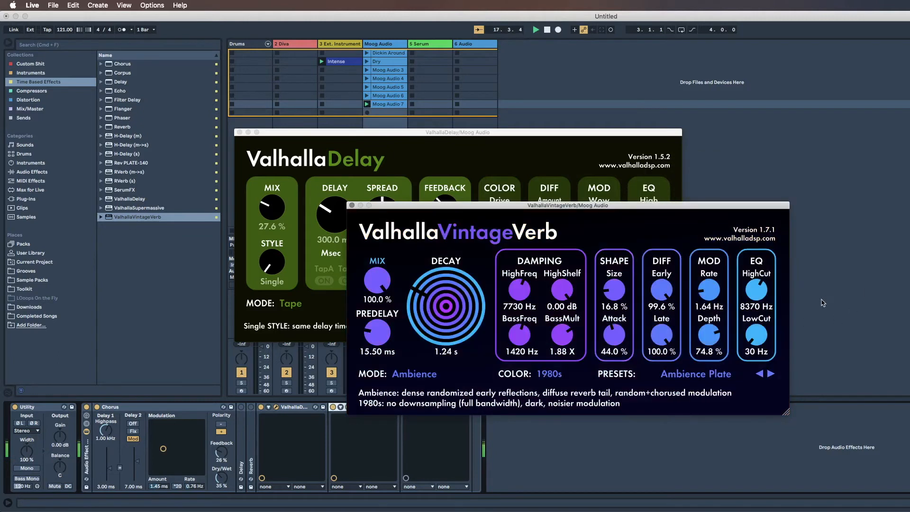
{"action": "left_click", "coordinate": [675, 379]}
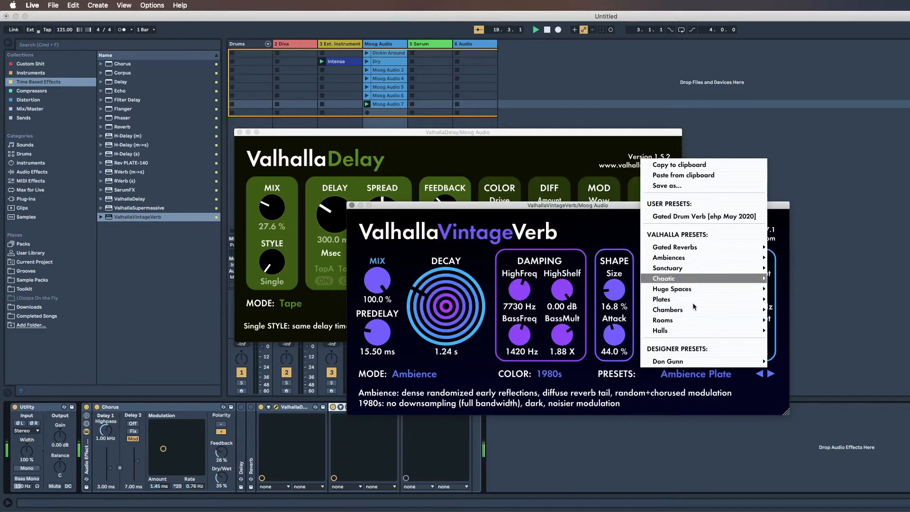
{"action": "mouse_move", "coordinate": [694, 292]}
{"action": "left_click", "coordinate": [804, 288]}
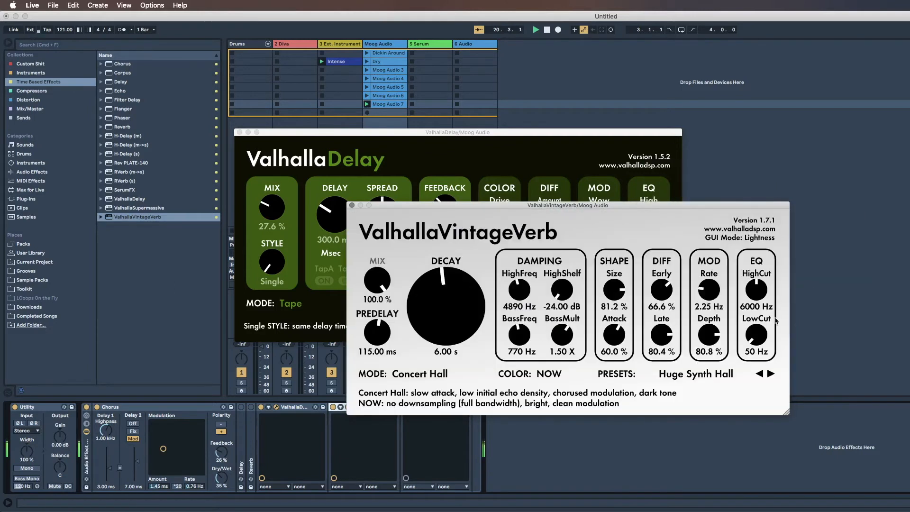
{"action": "left_click_drag", "start_coordinate": [377, 282], "coordinate": [369, 355]}
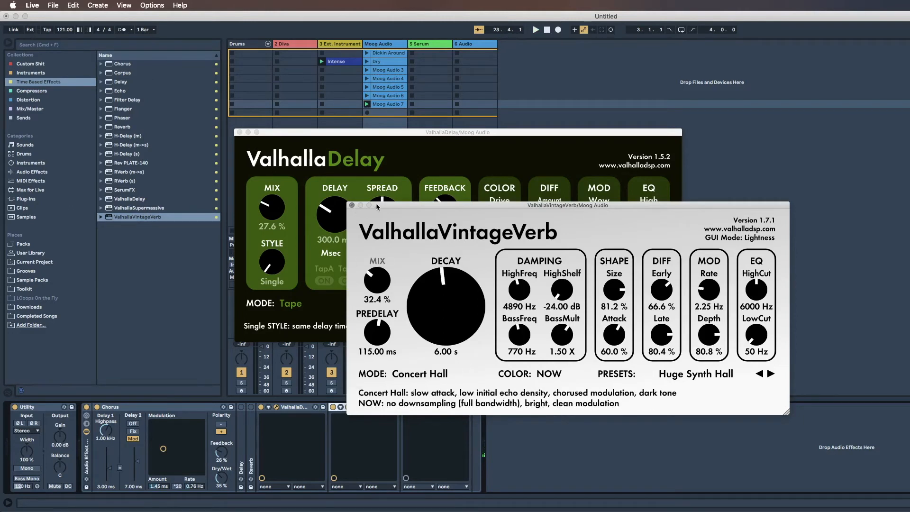
Close both Valhalla plug-in windows and delete ValhallaDelay and ValhallaVintageVerb from the chain
{"action": "left_click", "coordinate": [352, 205]}
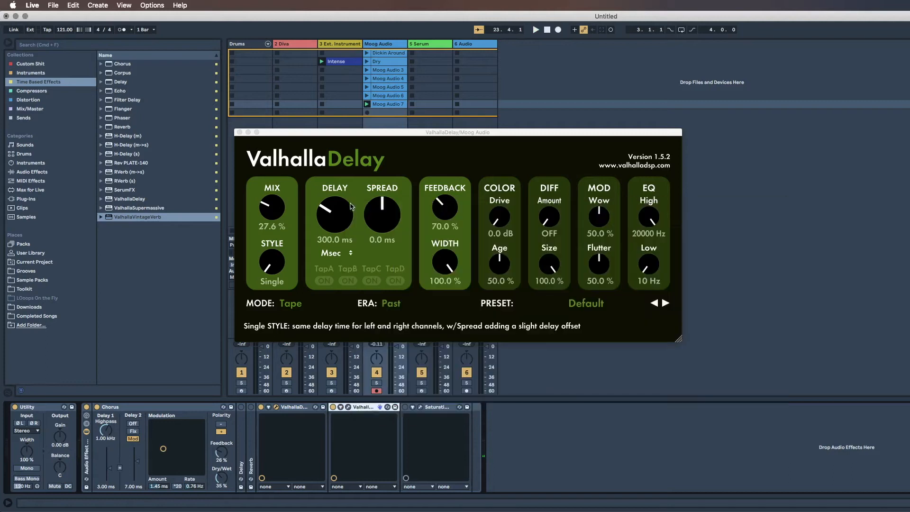
{"action": "left_click", "coordinate": [240, 133]}
{"action": "left_click", "coordinate": [295, 410]}
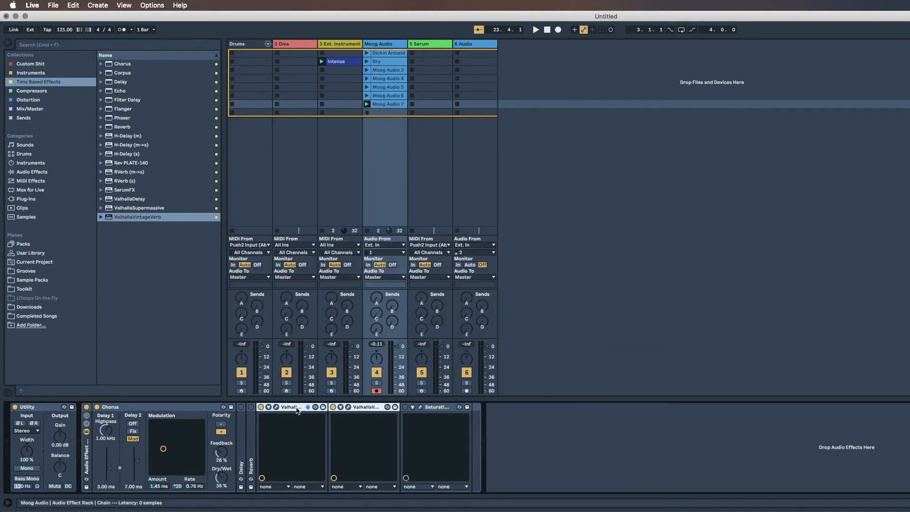
{"action": "key", "text": "Delete"}
{"action": "key", "text": "Delete"}
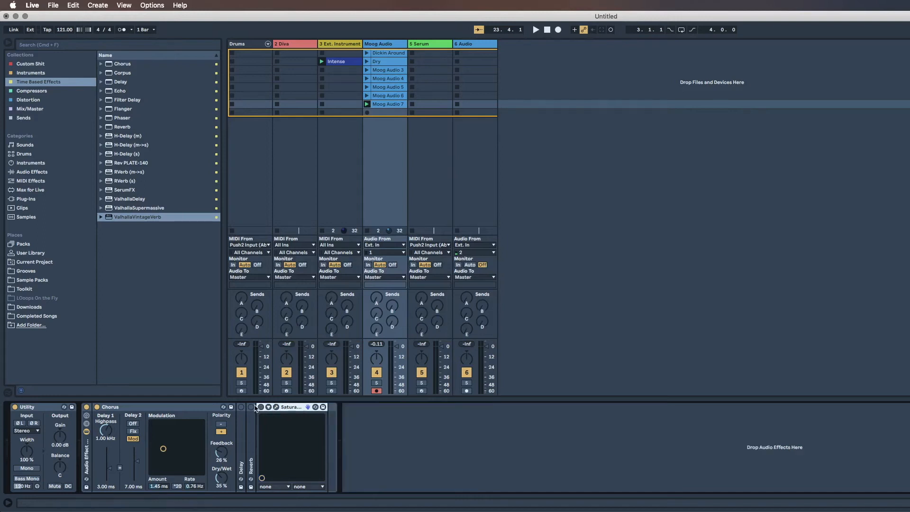
Play the Moog loop with the stock Delay and Reverb reactivated, and unfold both devices
{"action": "key", "text": "space"}
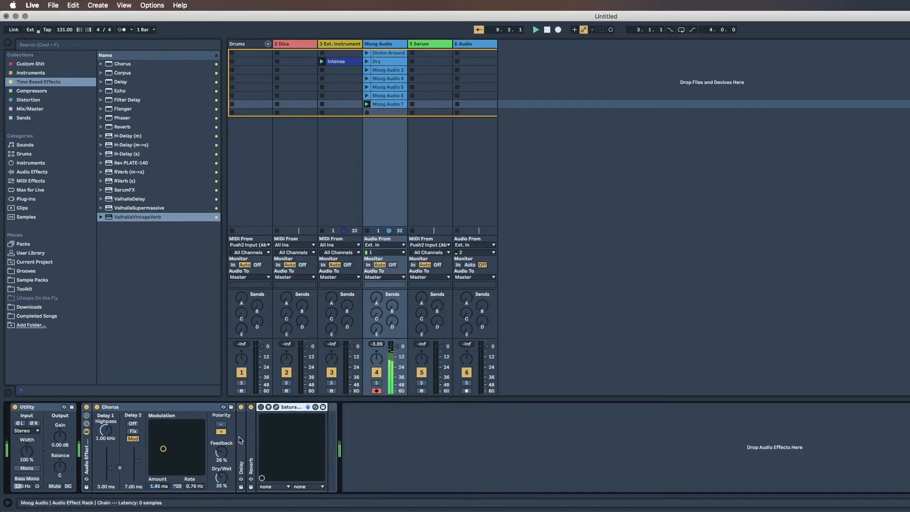
{"action": "left_click", "coordinate": [242, 439]}
{"action": "double_click", "coordinate": [242, 438]}
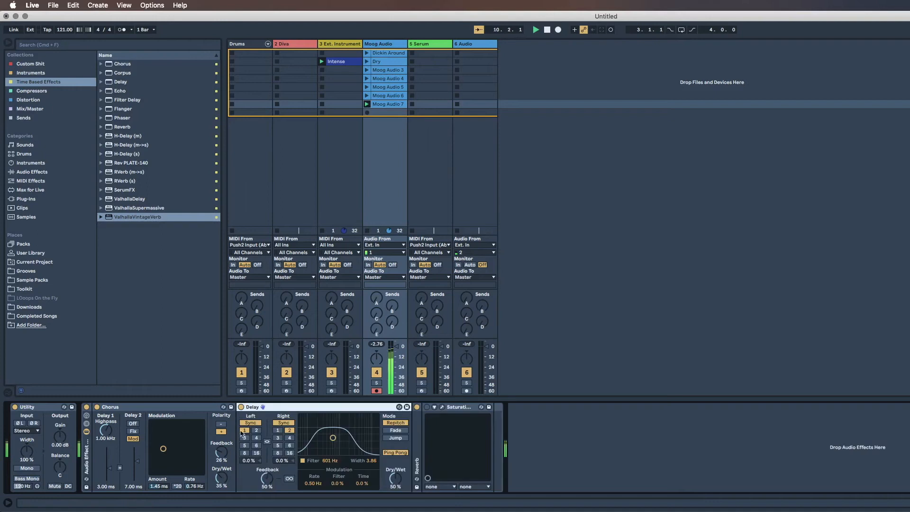
{"action": "left_click", "coordinate": [419, 428]}
{"action": "double_click", "coordinate": [420, 427]}
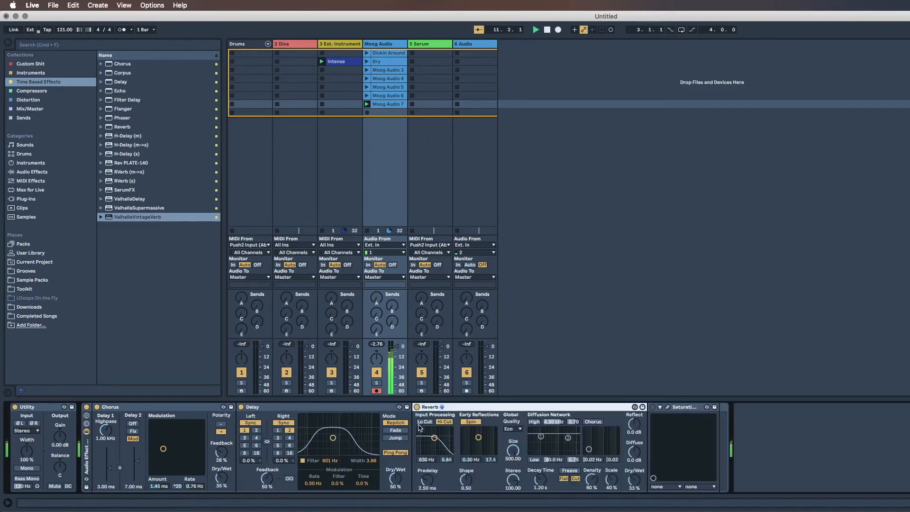
Shape the stock Reverb with an input filter at 1.36 kHz, a predelay of 5.60 ms and a decay time of 2.41 s
{"action": "mouse_move", "coordinate": [436, 431]}
{"action": "left_mouse_down"}
{"action": "mouse_move", "coordinate": [444, 431]}
{"action": "mouse_move", "coordinate": [436, 436]}
{"action": "left_mouse_up"}
{"action": "left_click_drag", "start_coordinate": [426, 480], "coordinate": [426, 473]}
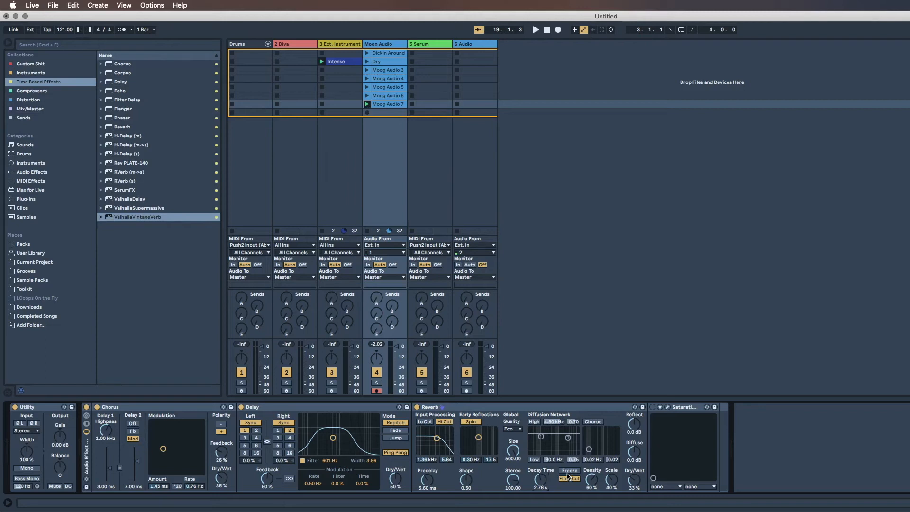
{"action": "left_click", "coordinate": [569, 470]}
{"action": "left_click", "coordinate": [566, 471]}
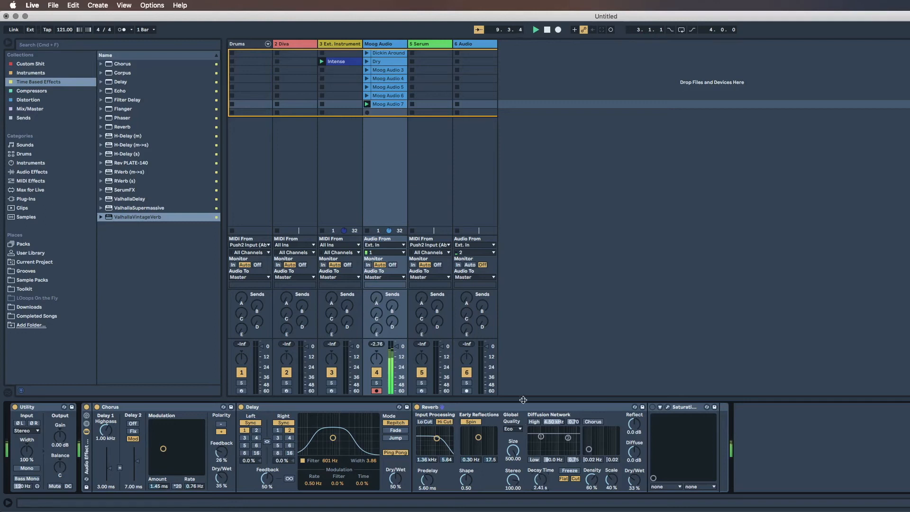
Bypass the stock Reverb and add ValhallaVintageVerb after it, ahead of the saturation plug-in
{"action": "left_click", "coordinate": [420, 407]}
{"action": "left_click", "coordinate": [417, 406]}
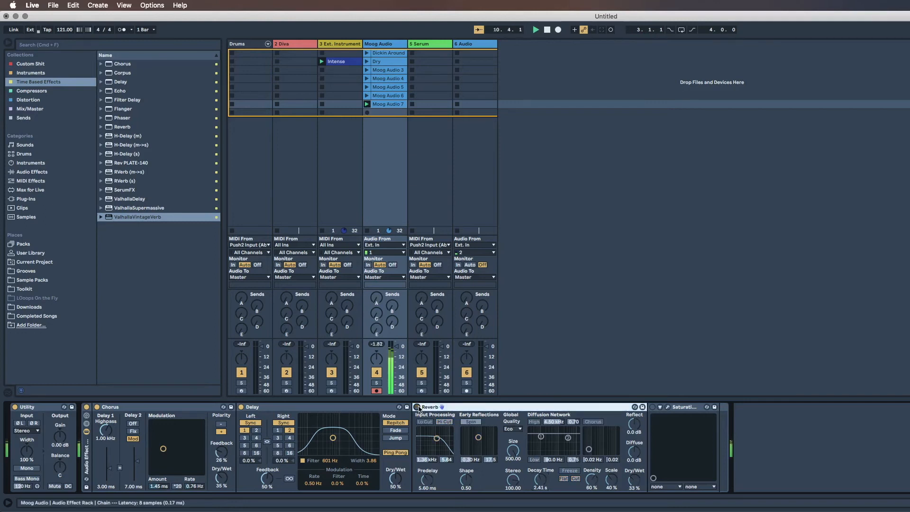
{"action": "double_click", "coordinate": [144, 217]}
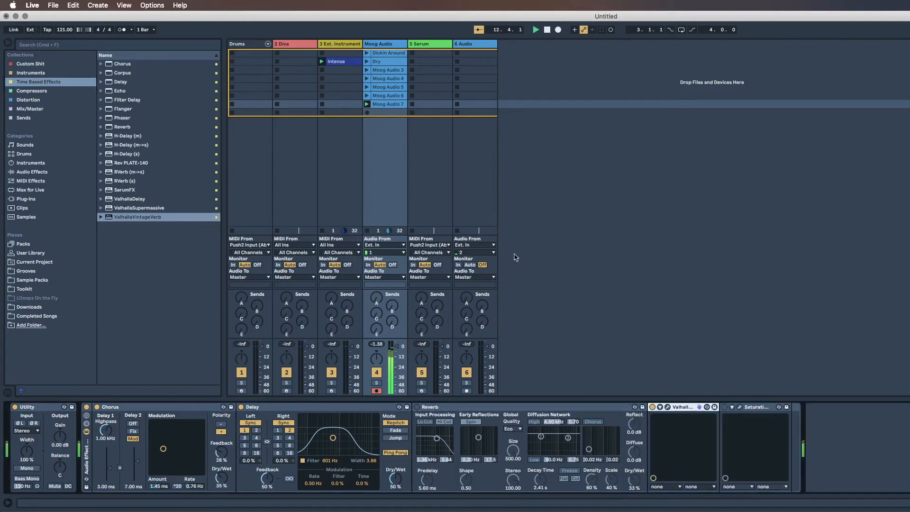
Set ValhallaVintageVerb to a 29.2 % mix, a 2.06 s decay and a 4.38 ms predelay
{"action": "left_click", "coordinate": [669, 408]}
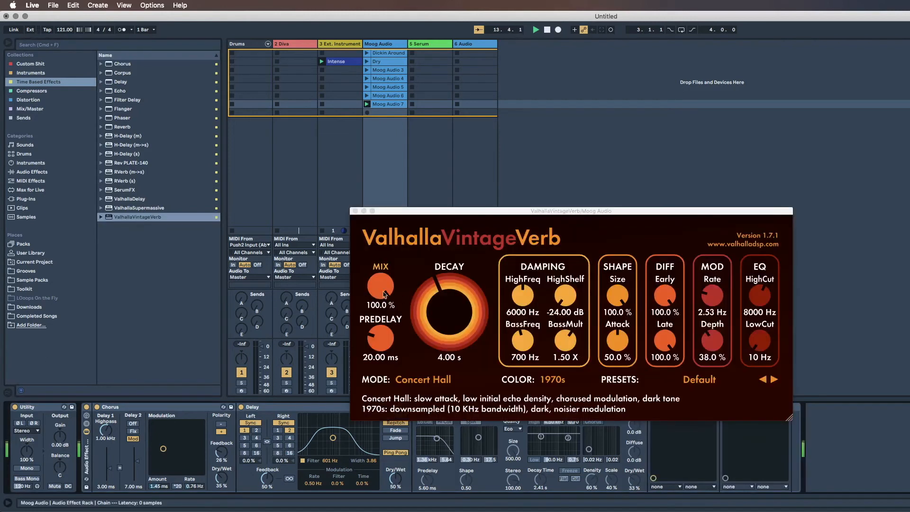
{"action": "left_click_drag", "start_coordinate": [377, 287], "coordinate": [378, 370]}
{"action": "left_click_drag", "start_coordinate": [452, 308], "coordinate": [452, 315]}
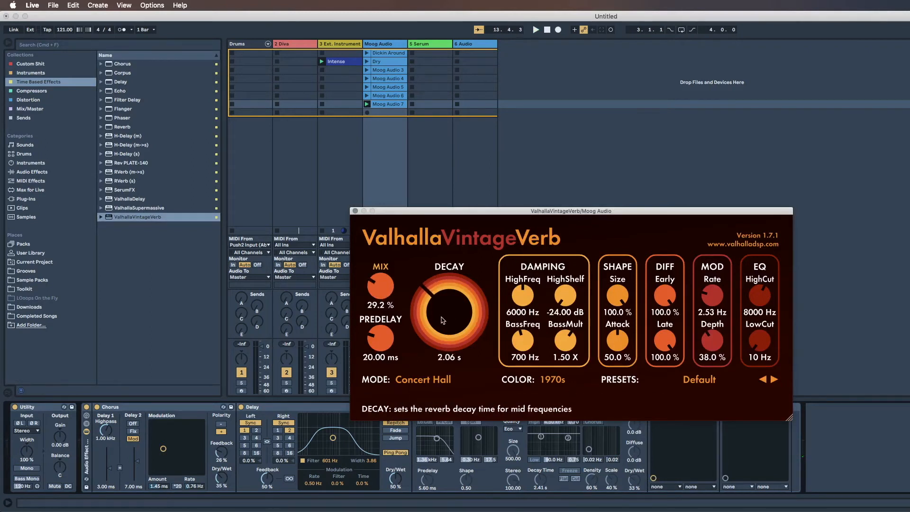
{"action": "left_click_drag", "start_coordinate": [387, 336], "coordinate": [385, 354]}
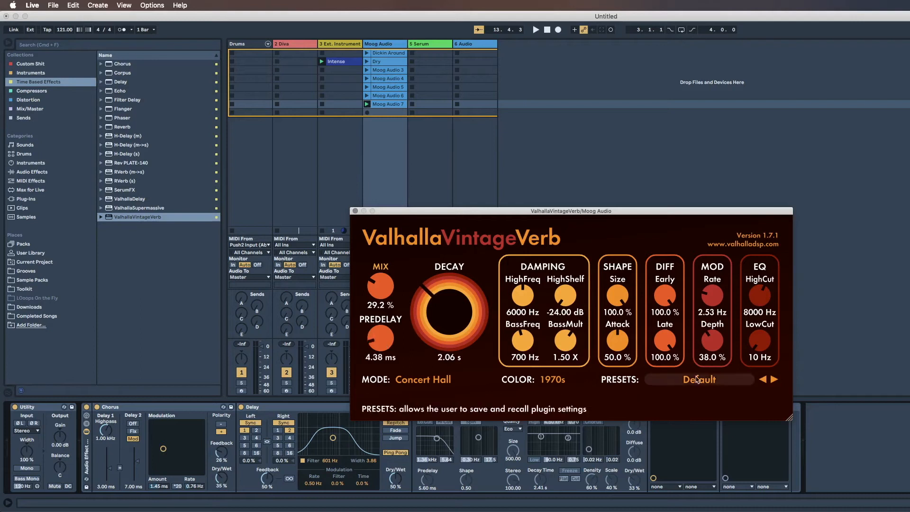
Browse the VintageVerb preset categories and load the Bright Hall preset from the halls
{"action": "left_click", "coordinate": [692, 379]}
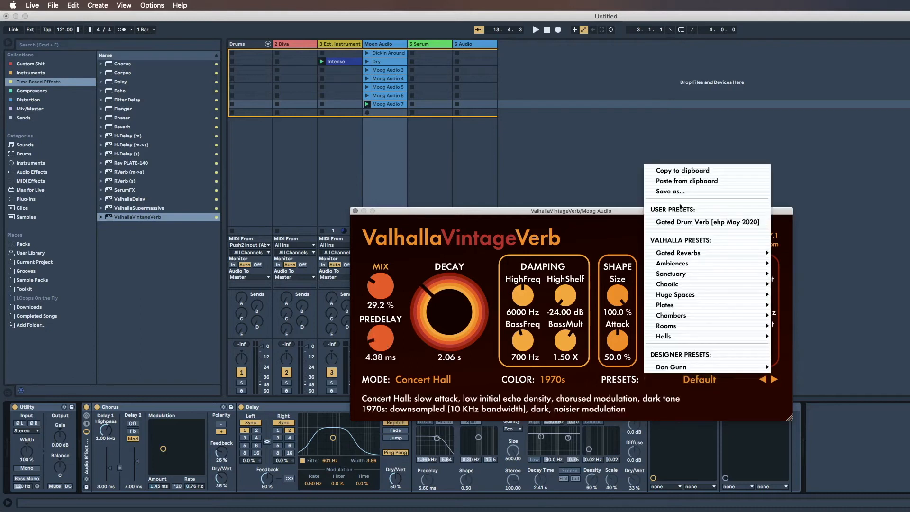
{"action": "mouse_move", "coordinate": [711, 367]}
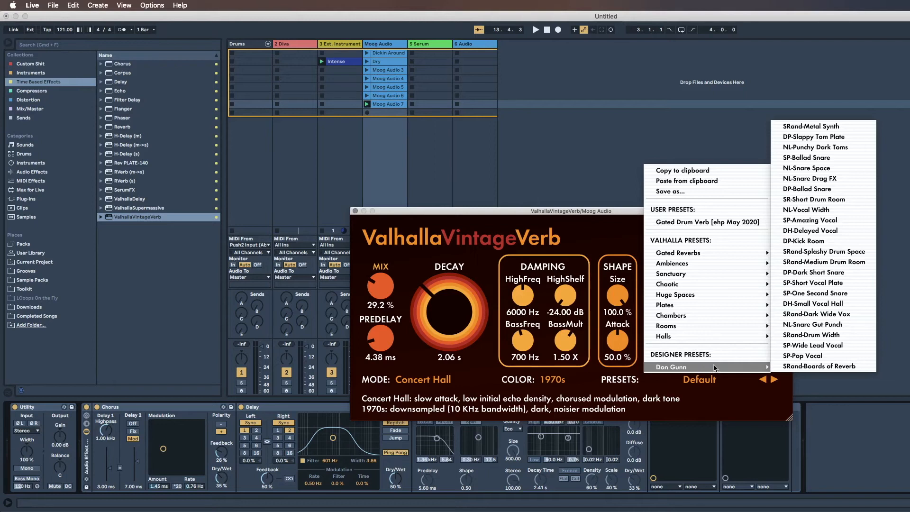
{"action": "mouse_move", "coordinate": [706, 336]}
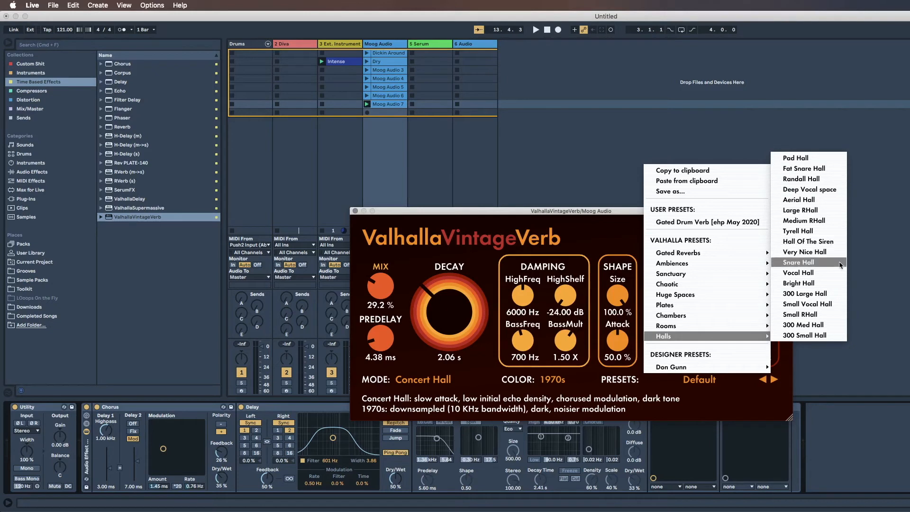
{"action": "left_click", "coordinate": [830, 283]}
Load the hall preset Very Nice Hall in ValhallaVintageVerb and set its mix to 28.8 %
{"action": "left_click", "coordinate": [697, 379]}
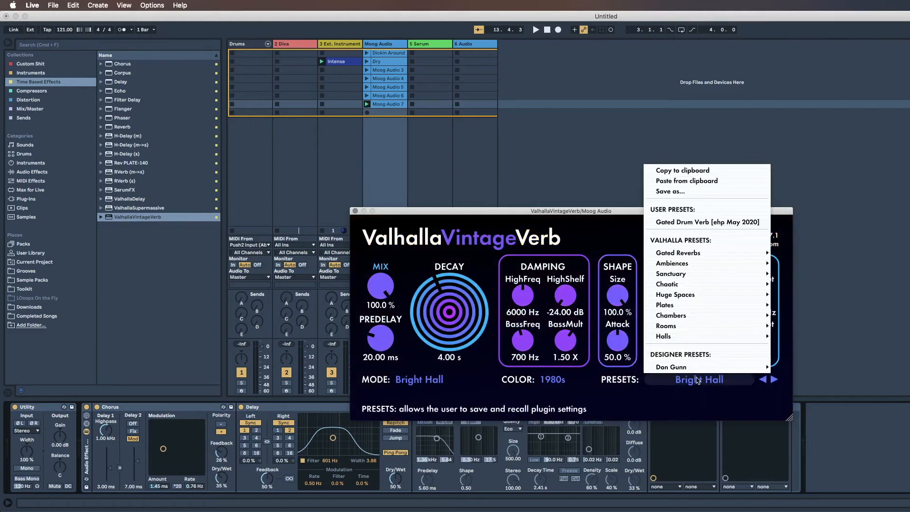
{"action": "mouse_move", "coordinate": [699, 372]}
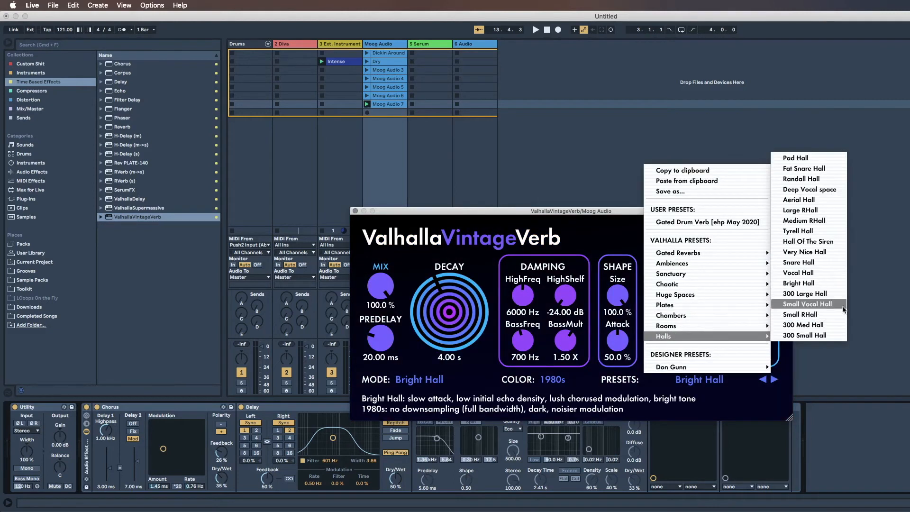
{"action": "left_click", "coordinate": [824, 252]}
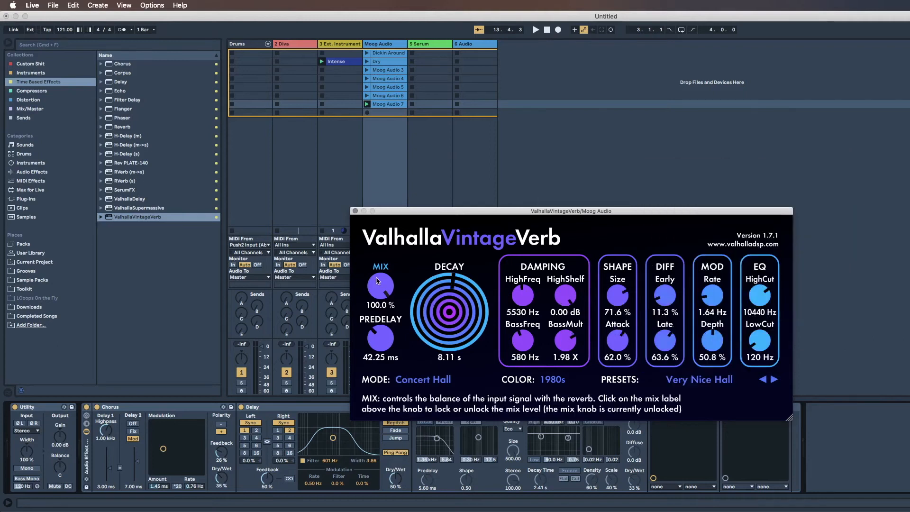
{"action": "left_click_drag", "start_coordinate": [377, 280], "coordinate": [375, 363]}
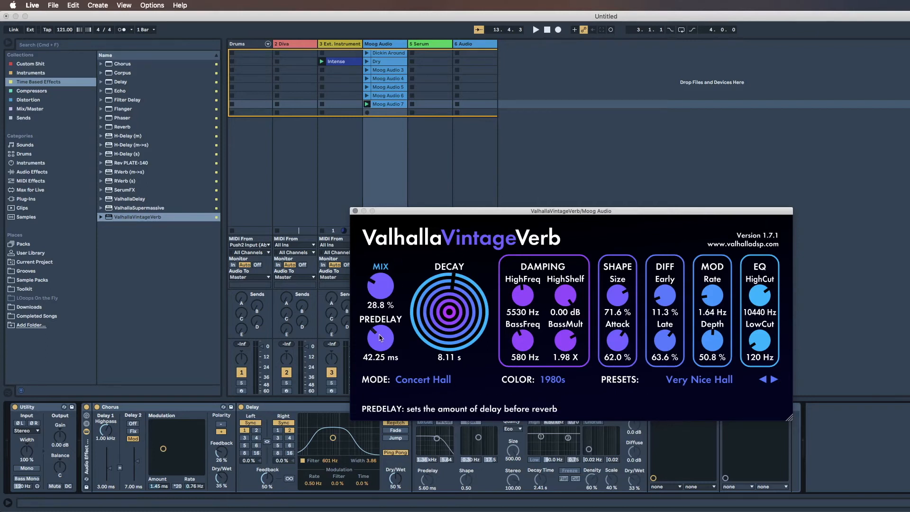
Play the loop and shorten the VintageVerb predelay to 16.31 ms and its decay to 3.84 s
{"action": "key", "text": "space"}
{"action": "left_click_drag", "start_coordinate": [380, 337], "coordinate": [377, 353]}
{"action": "left_click_drag", "start_coordinate": [434, 304], "coordinate": [435, 318]}
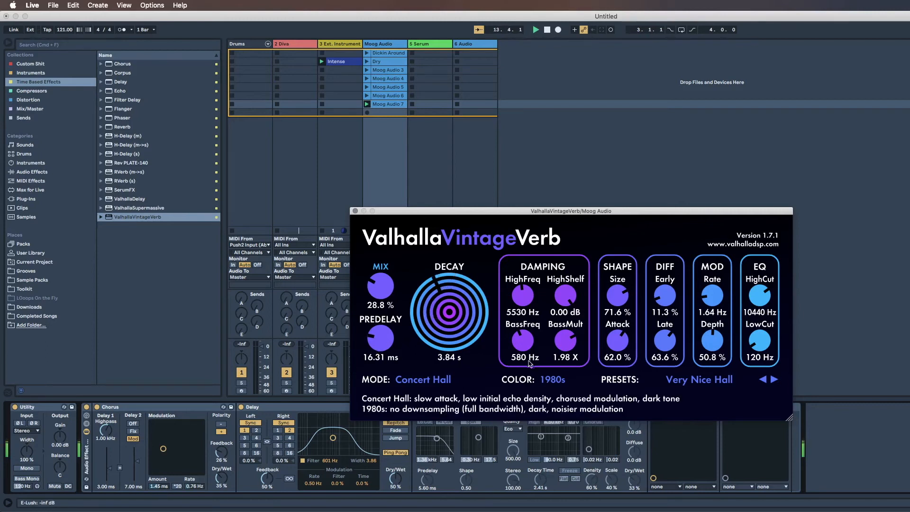
Compare the 1970s colour of VintageVerb on the playing loop, and switch back to the 1980s colour
{"action": "left_click", "coordinate": [552, 380]}
{"action": "left_click", "coordinate": [553, 389]}
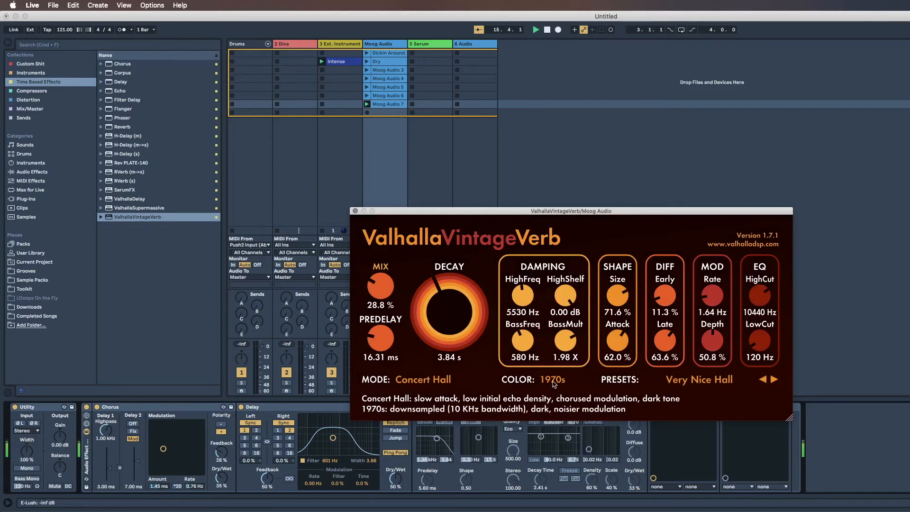
{"action": "left_click", "coordinate": [552, 380]}
{"action": "left_click", "coordinate": [553, 392]}
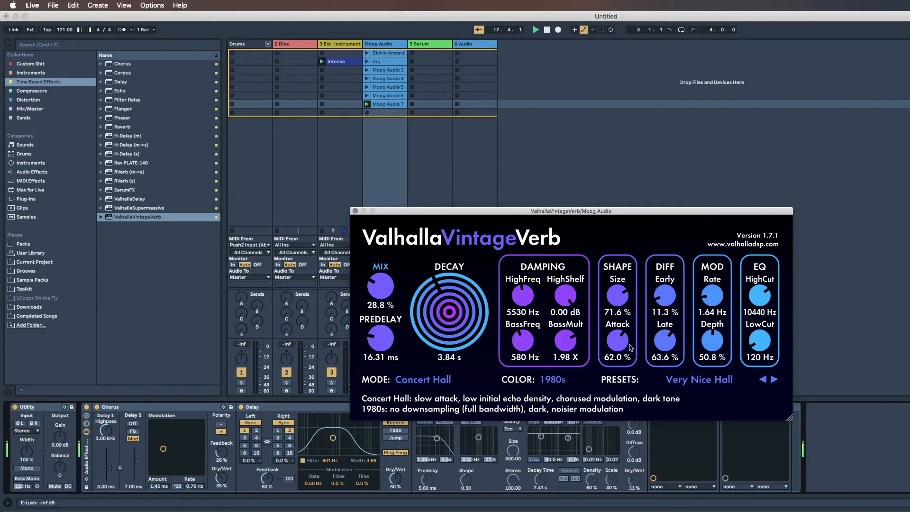
Set VintageVerb's modulation rate to 0.73 Hz, modulation depth to 0 %, late diffusion to 31.2 % and predelay to 14.71 ms, and close its window
{"action": "left_click_drag", "start_coordinate": [715, 294], "coordinate": [721, 436]}
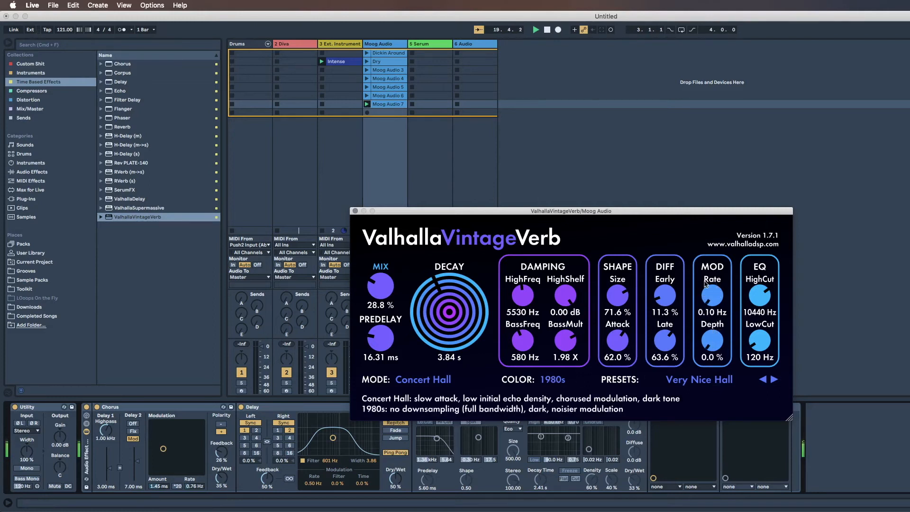
{"action": "left_click_drag", "start_coordinate": [712, 340], "coordinate": [706, 117]}
{"action": "mouse_move", "coordinate": [713, 301]}
{"action": "left_mouse_down"}
{"action": "mouse_move", "coordinate": [707, 161]}
{"action": "mouse_move", "coordinate": [703, 290]}
{"action": "left_mouse_up"}
{"action": "left_click_drag", "start_coordinate": [712, 340], "coordinate": [709, 457]}
{"action": "left_click_drag", "start_coordinate": [666, 337], "coordinate": [665, 375]}
{"action": "left_click_drag", "start_coordinate": [375, 338], "coordinate": [375, 353]}
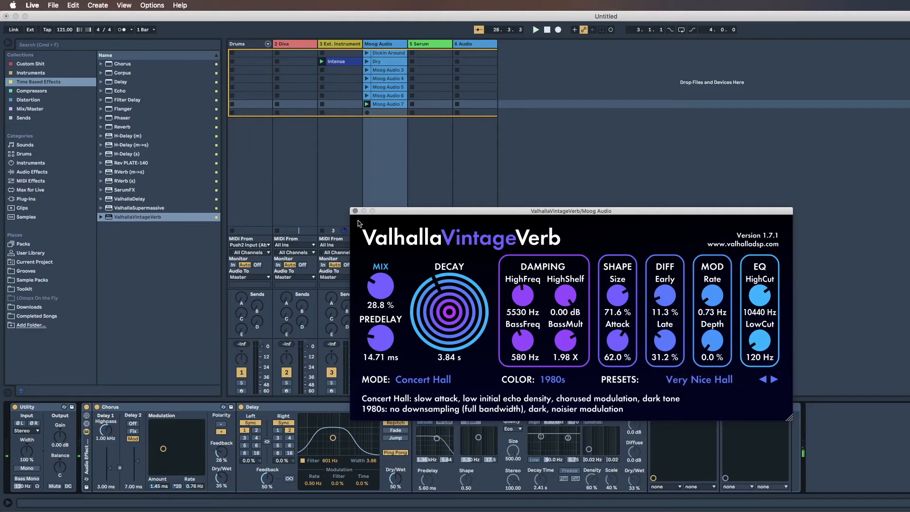
{"action": "left_click", "coordinate": [355, 211]}
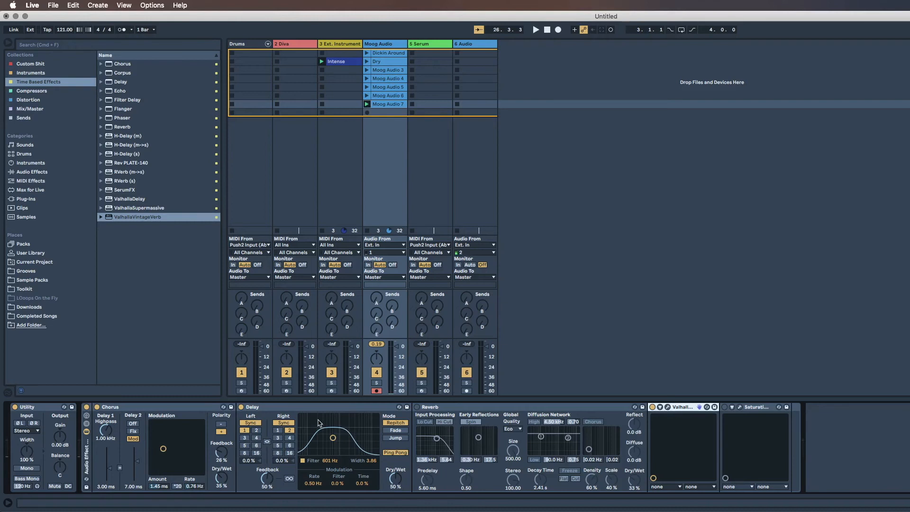
Delete the stock Reverb from the Moog Audio chain and collapse the Chorus, Delay and ValhallaVintageVerb devices
{"action": "left_click", "coordinate": [453, 408]}
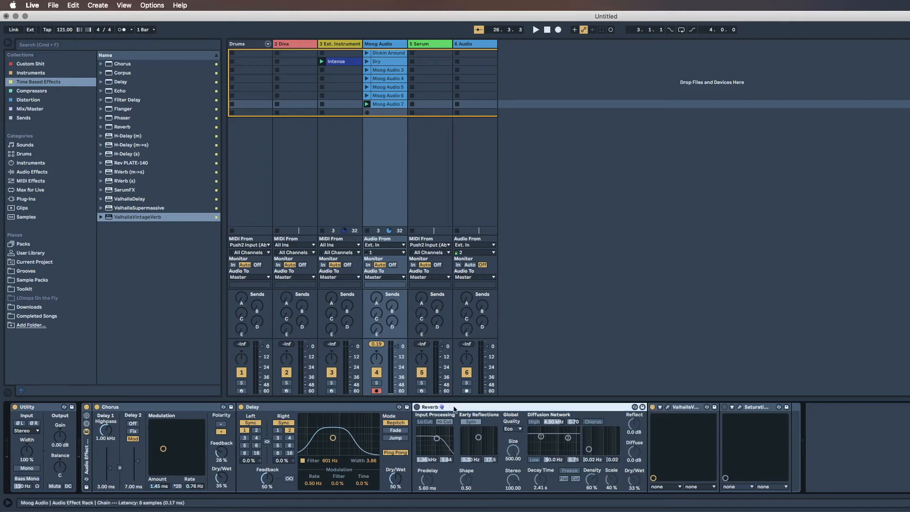
{"action": "key", "text": "Delete"}
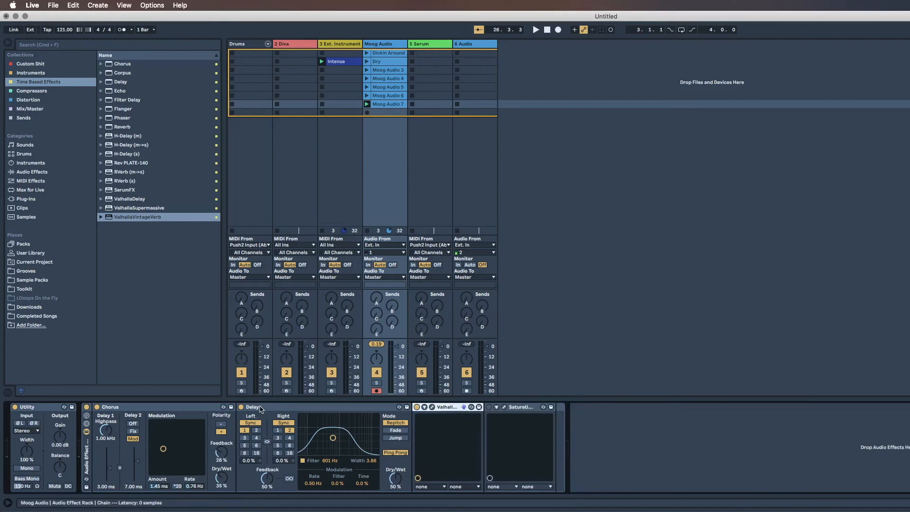
{"action": "double_click", "coordinate": [135, 409]}
{"action": "double_click", "coordinate": [158, 409]}
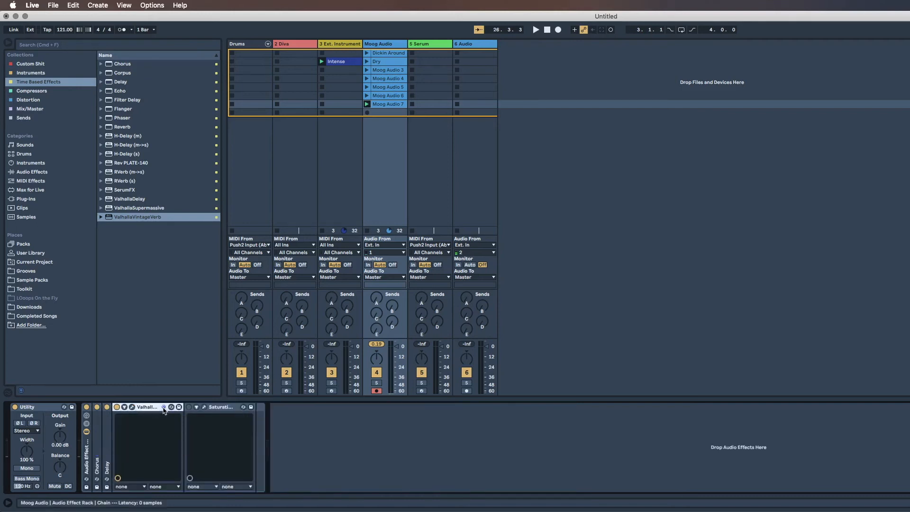
{"action": "double_click", "coordinate": [164, 408]}
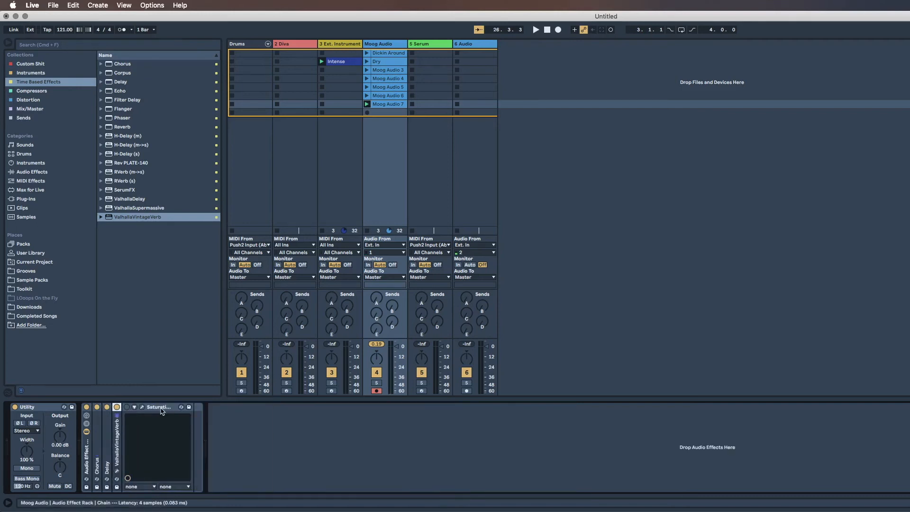
Go through Chorus, Delay and ValhallaVintageVerb in the chain and play the loop through them
{"action": "left_click", "coordinate": [97, 444]}
{"action": "left_click", "coordinate": [107, 442]}
{"action": "left_click", "coordinate": [120, 434]}
{"action": "key", "text": "space"}
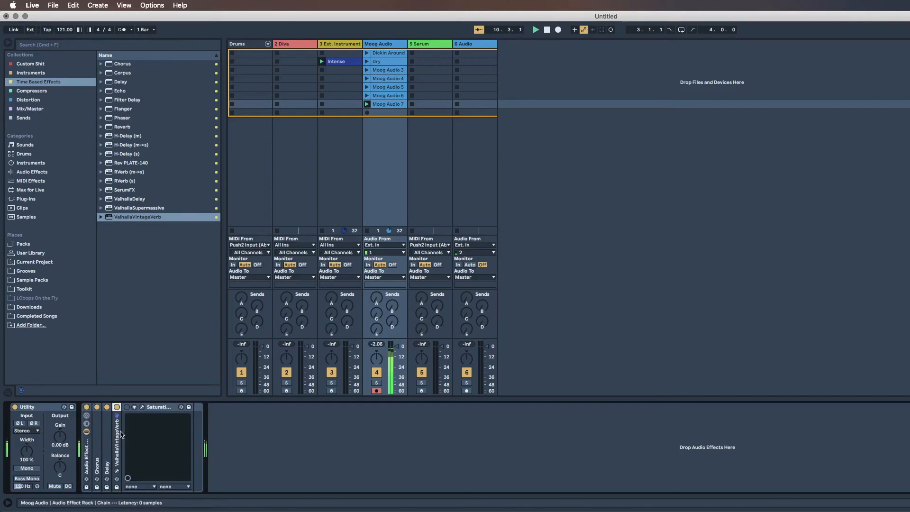
{"action": "left_click", "coordinate": [126, 407]}
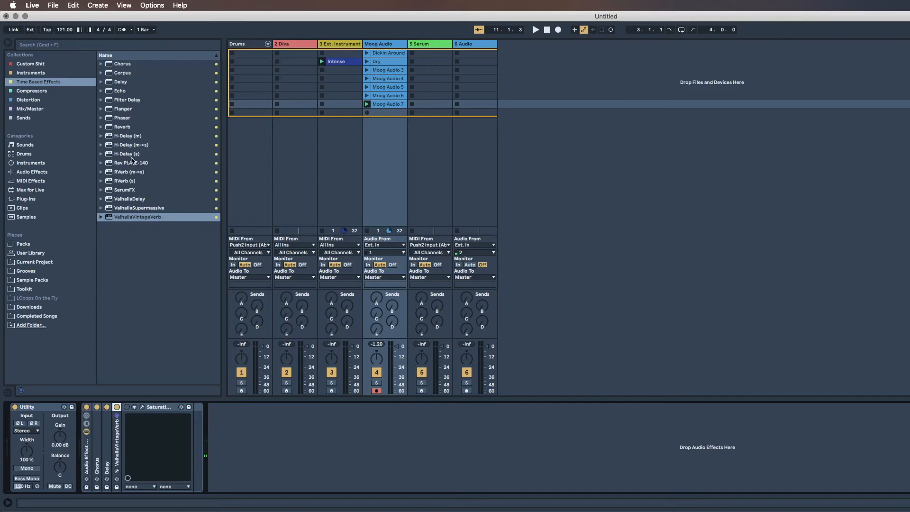
Add the CLA-76 Stereo compressor to the Moog Audio rack and place it ahead of Chorus while the loop plays
{"action": "left_click", "coordinate": [40, 94]}
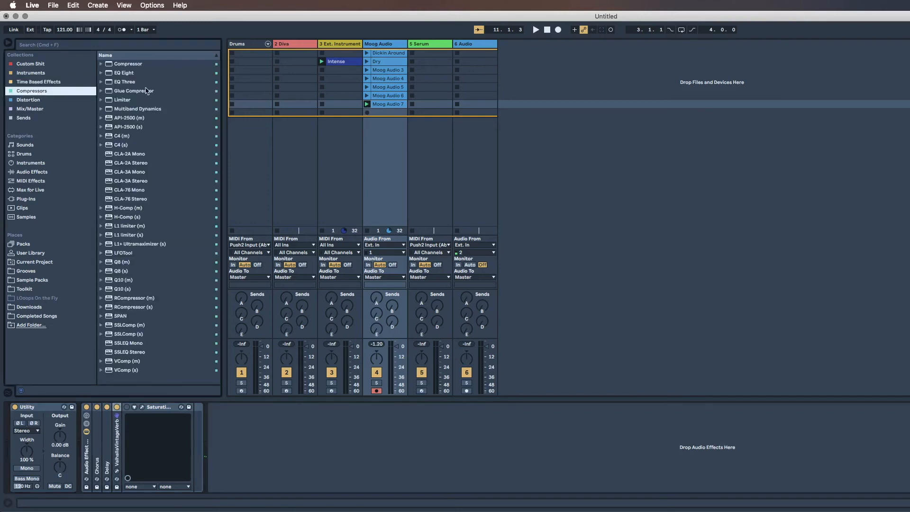
{"action": "left_click", "coordinate": [130, 199]}
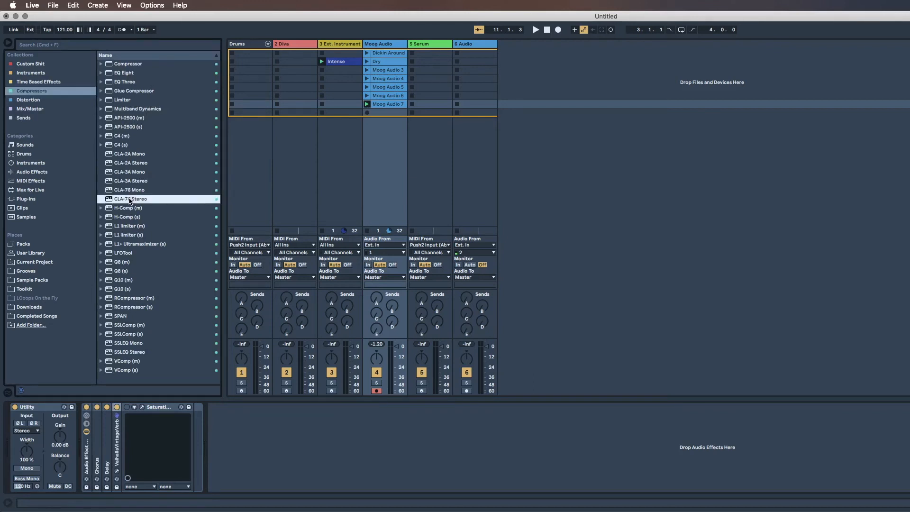
{"action": "left_click_drag", "start_coordinate": [129, 199], "coordinate": [146, 417]}
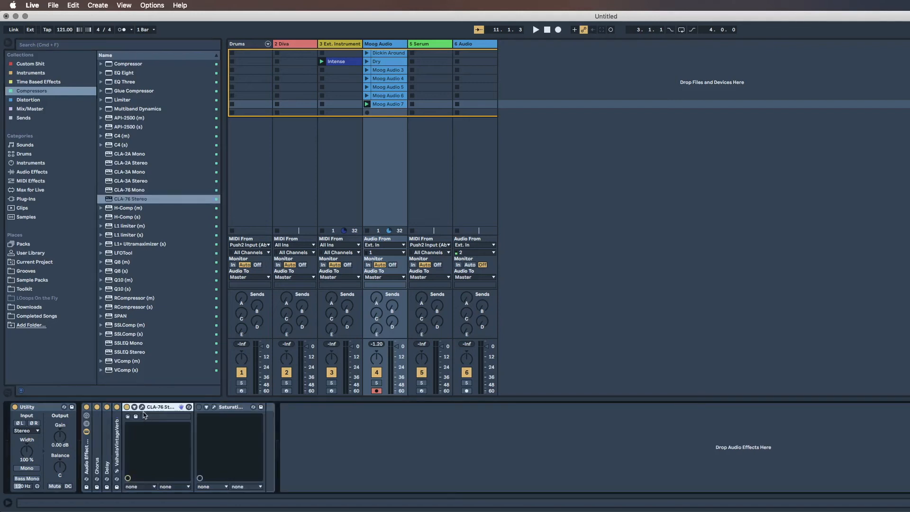
{"action": "key", "text": "space"}
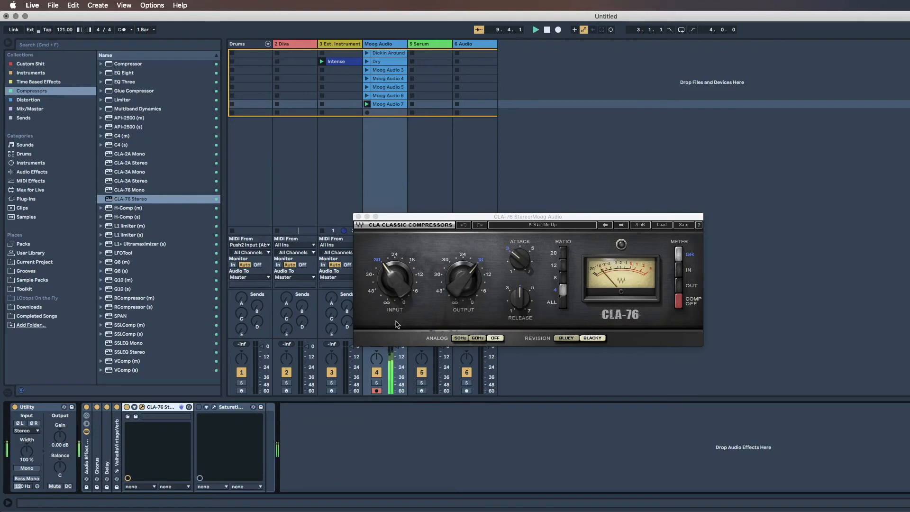
{"action": "left_click_drag", "start_coordinate": [91, 412], "coordinate": [95, 411]}
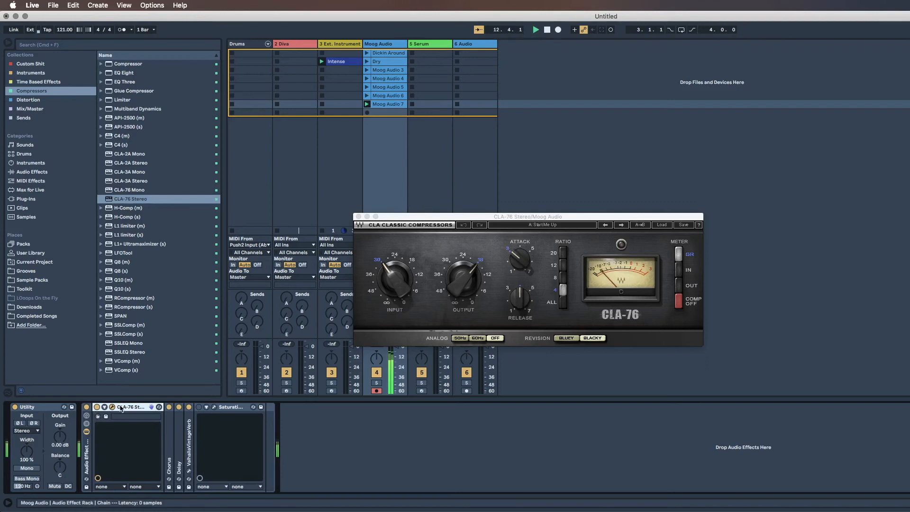
Set the CLA-76 ratio to ALL and its release to 3, adjust its attack, and move its window clear of the Moog Audio mixer strip
{"action": "left_click", "coordinate": [563, 302]}
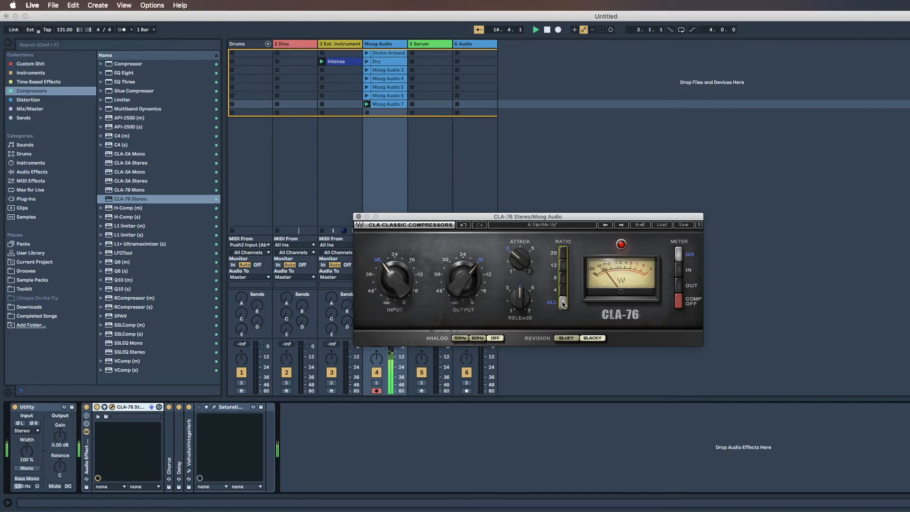
{"action": "left_click_drag", "start_coordinate": [519, 258], "coordinate": [519, 308]}
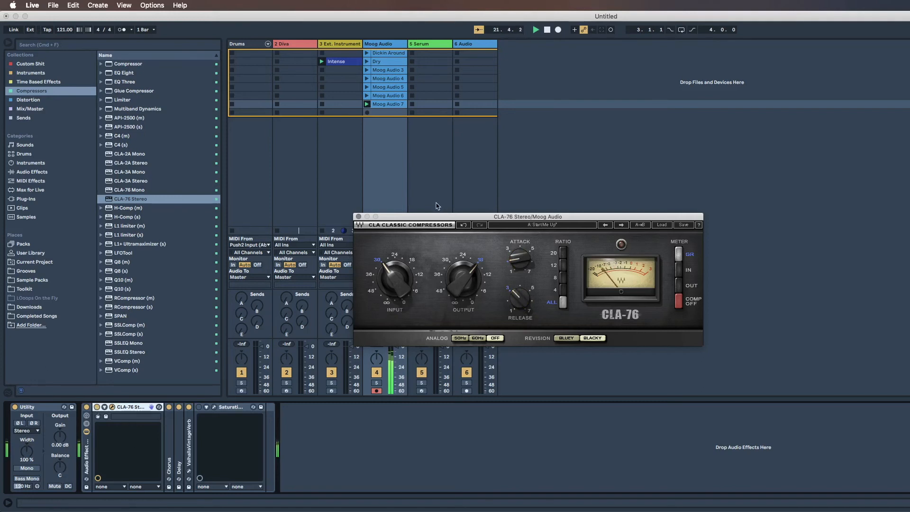
{"action": "left_click_drag", "start_coordinate": [433, 216], "coordinate": [506, 215]}
Reset the Moog Audio peak level and replay the loop with the CLA-76 bypassed to compare levels
{"action": "key", "text": "space"}
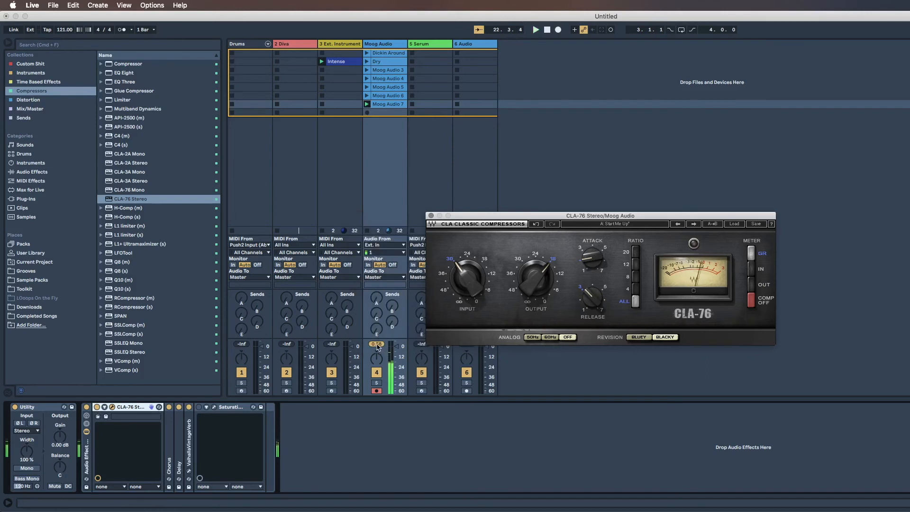
{"action": "left_click", "coordinate": [377, 344]}
{"action": "left_click", "coordinate": [97, 407]}
{"action": "key", "text": "space"}
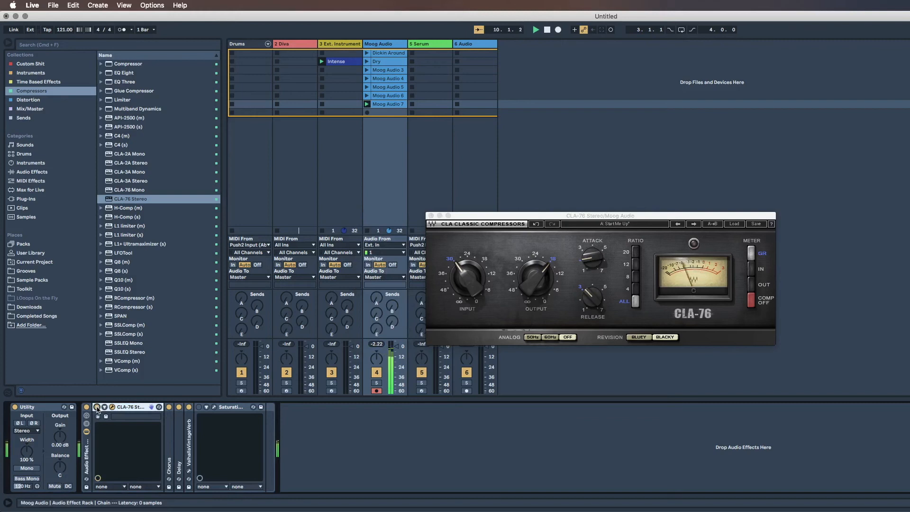
Match the CLA-76 output to the bypassed level by setting it to -18.2, resetting the track's peak level between tries
{"action": "left_click", "coordinate": [535, 278]}
{"action": "left_click_drag", "start_coordinate": [535, 278], "coordinate": [536, 282]}
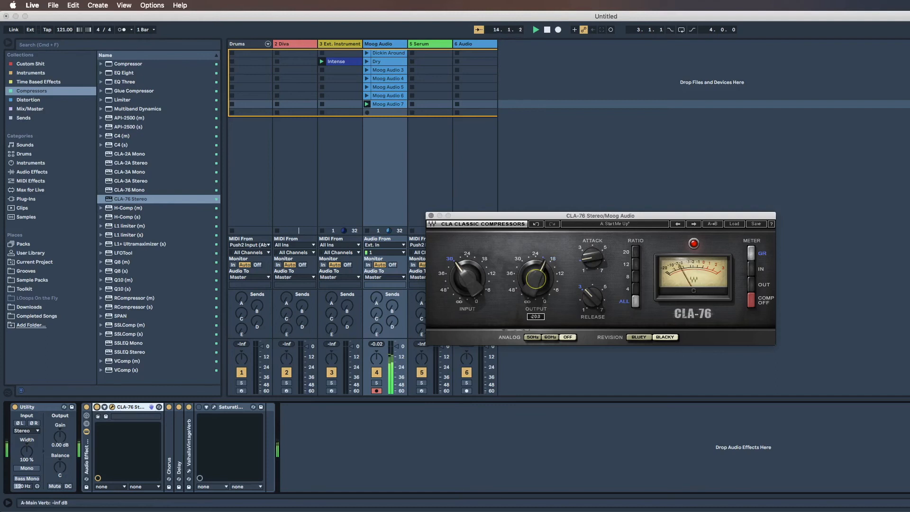
{"action": "left_click_drag", "start_coordinate": [372, 343], "coordinate": [372, 344]}
{"action": "left_click", "coordinate": [536, 280]}
{"action": "left_click_drag", "start_coordinate": [535, 280], "coordinate": [535, 278]}
{"action": "left_click_drag", "start_coordinate": [382, 339], "coordinate": [382, 338]}
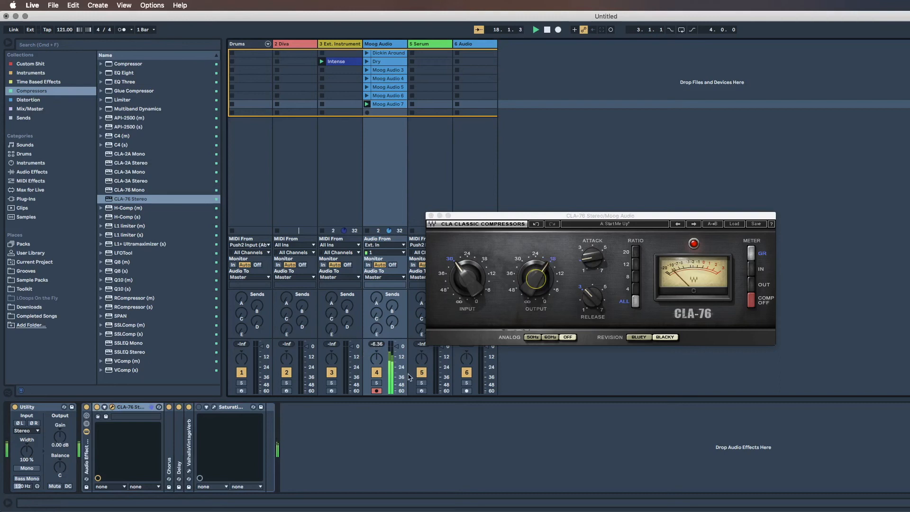
{"action": "left_click", "coordinate": [511, 299]}
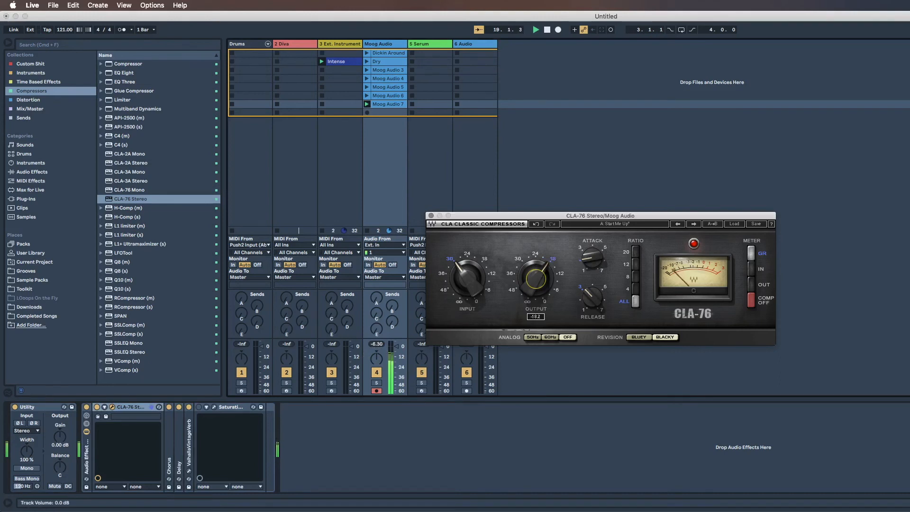
{"action": "left_click_drag", "start_coordinate": [377, 344], "coordinate": [390, 388]}
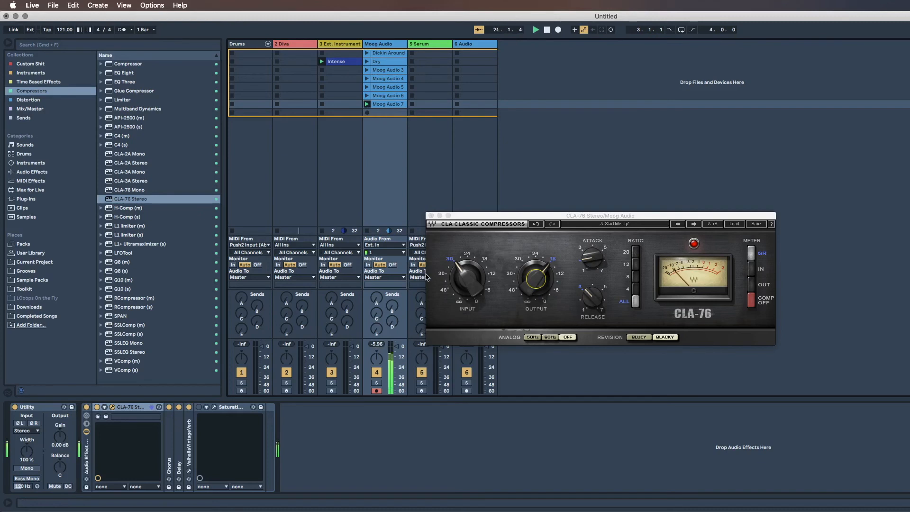
Compare the CLA-76's Bluey revision on the playing loop, return to Blacky, and close and collapse the compressor
{"action": "left_click", "coordinate": [548, 337]}
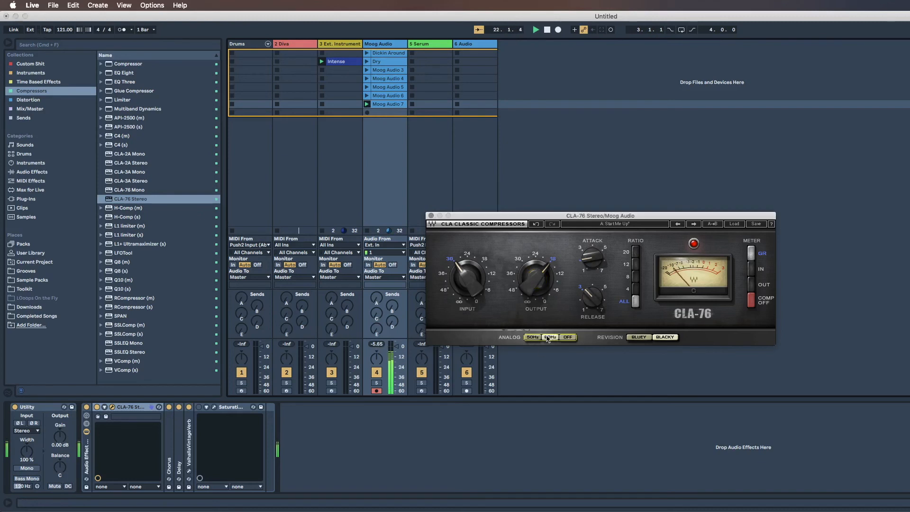
{"action": "left_click", "coordinate": [646, 337]}
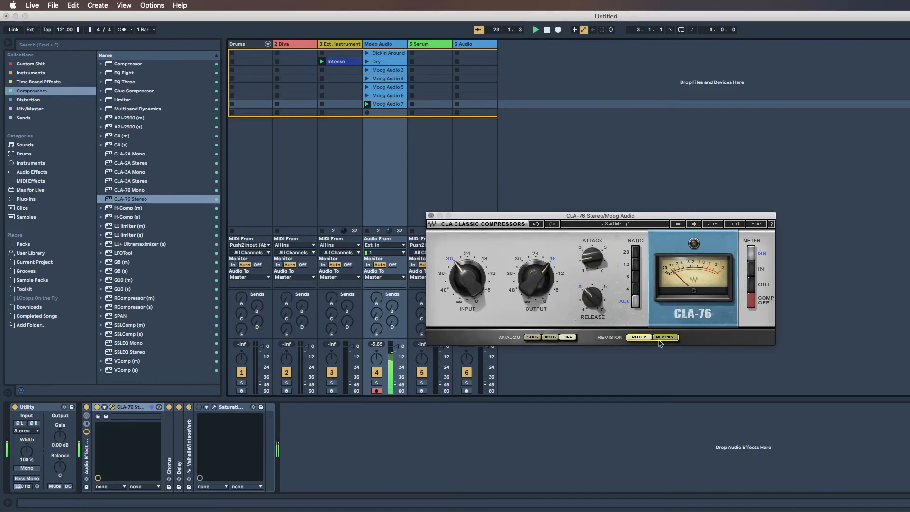
{"action": "left_click", "coordinate": [665, 338]}
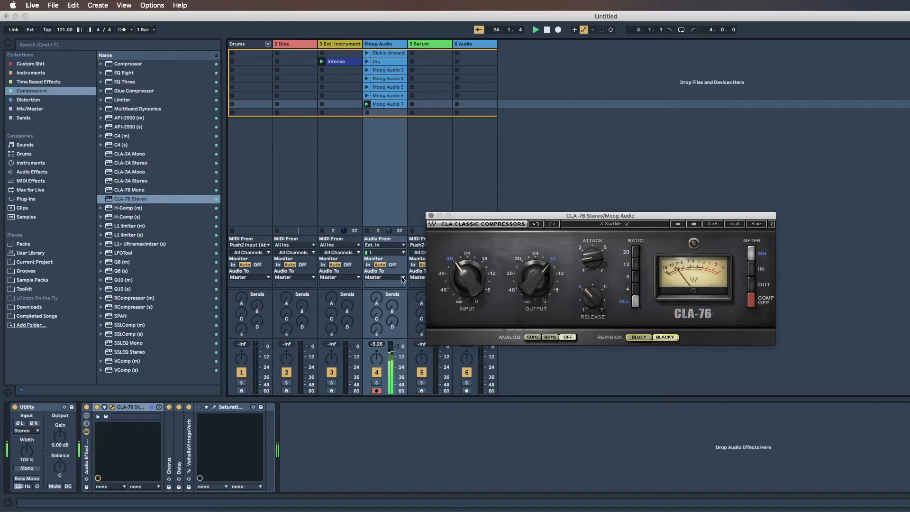
{"action": "left_click", "coordinate": [430, 215]}
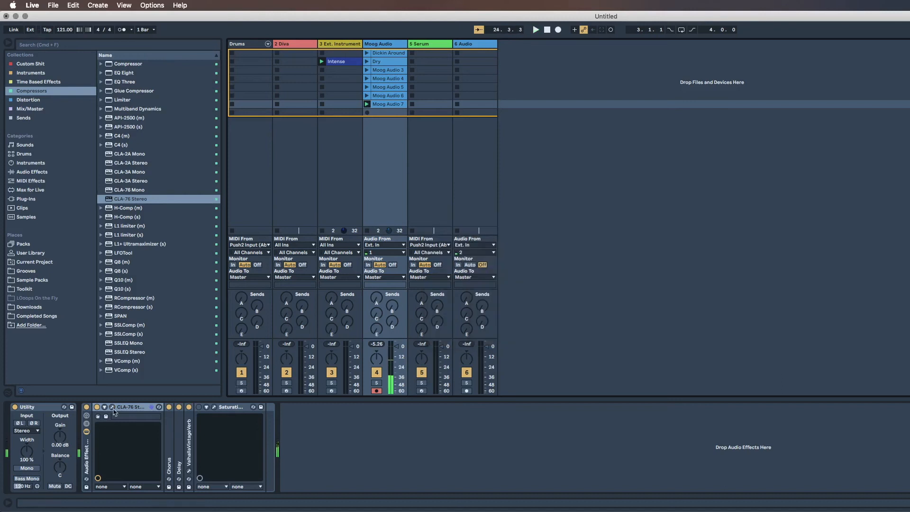
{"action": "double_click", "coordinate": [141, 407]}
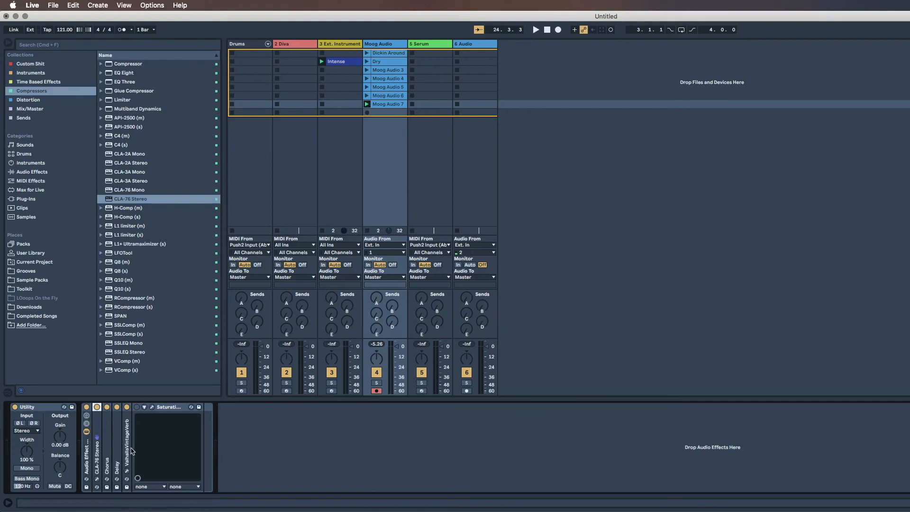
Review the rack's device order from CLA-76 Stereo through Chorus and Delay to ValhallaVintageVerb
{"action": "left_click", "coordinate": [107, 424]}
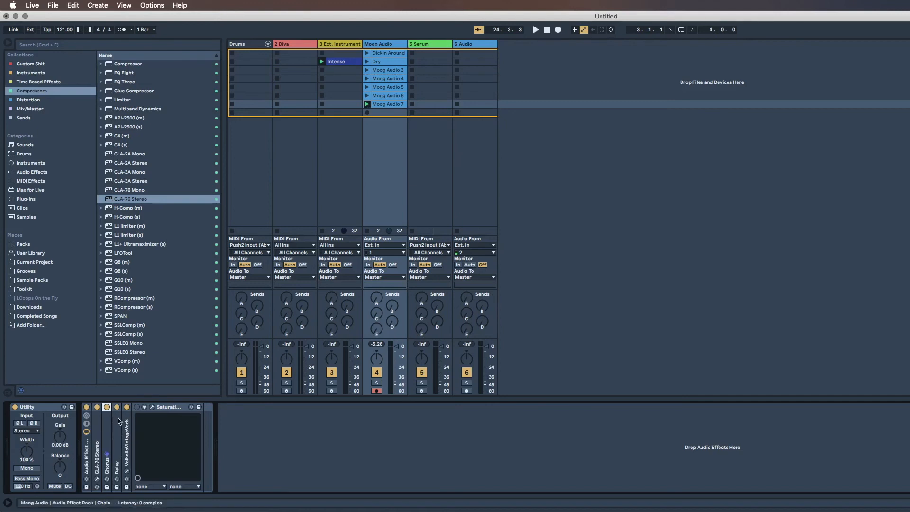
{"action": "left_click", "coordinate": [87, 423]}
{"action": "left_click", "coordinate": [87, 423]}
{"action": "left_click", "coordinate": [97, 428]}
{"action": "left_click", "coordinate": [107, 427]}
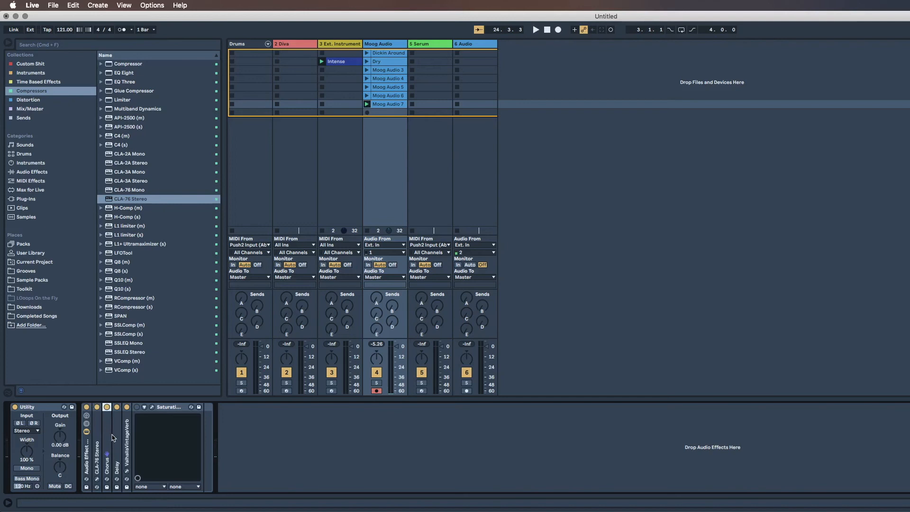
{"action": "left_click", "coordinate": [95, 421]}
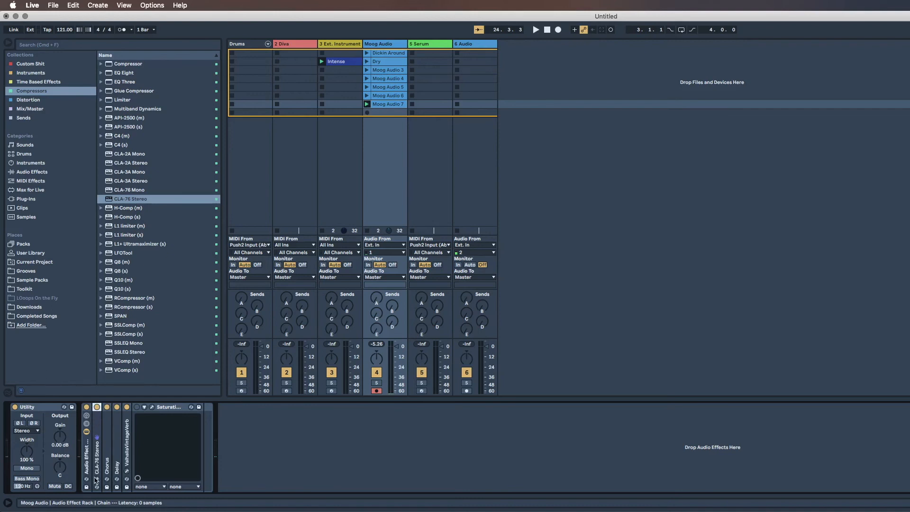
{"action": "left_click", "coordinate": [106, 444]}
{"action": "left_click", "coordinate": [117, 442]}
{"action": "left_click", "coordinate": [127, 438]}
Open the Saturation Knob plug-in, move its window clear of the browser list, and play the loop
{"action": "left_click", "coordinate": [161, 408]}
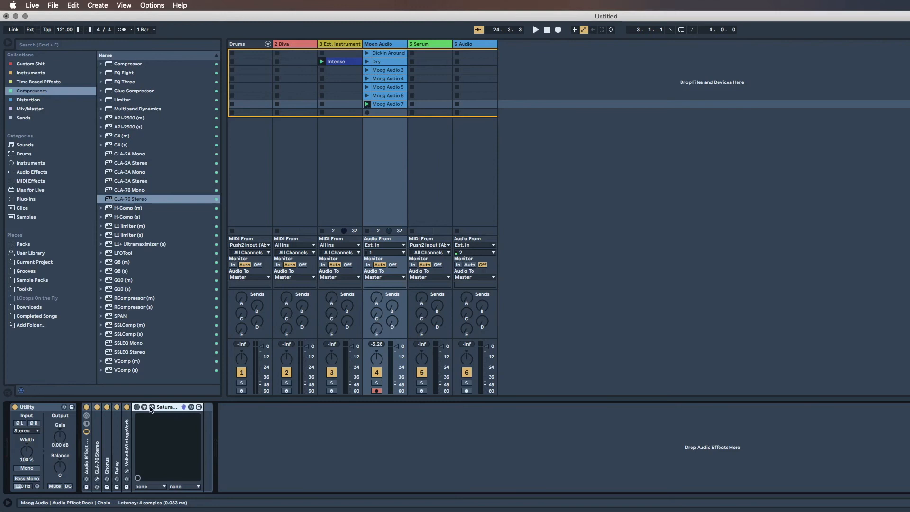
{"action": "left_click", "coordinate": [184, 407]}
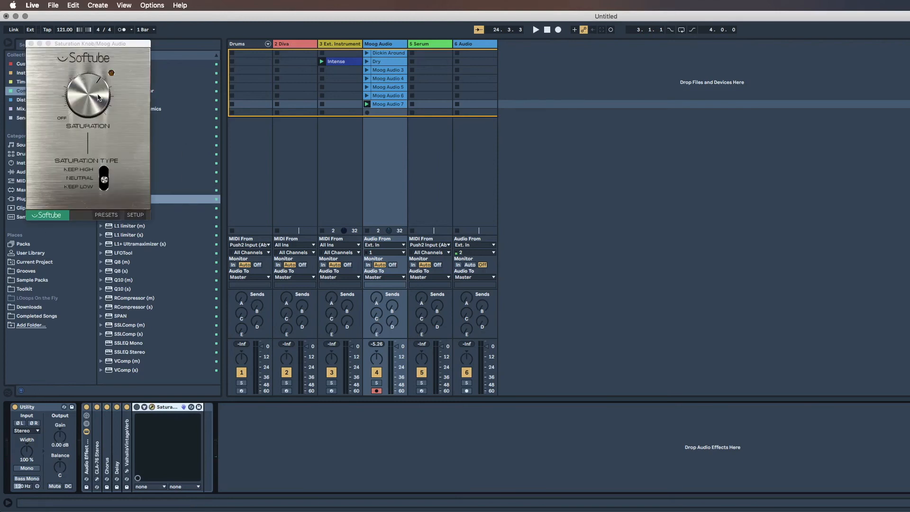
{"action": "left_click_drag", "start_coordinate": [70, 47], "coordinate": [262, 222]}
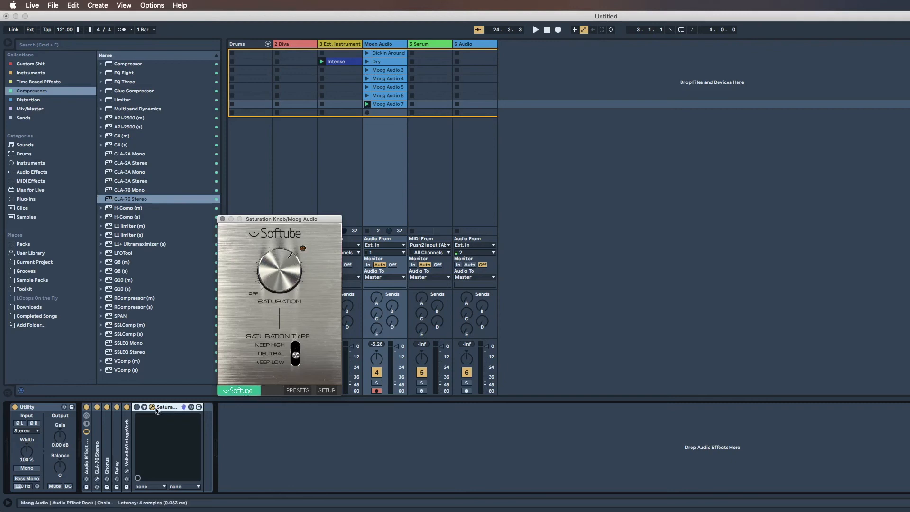
{"action": "key", "text": "space"}
{"action": "key", "text": "space"}
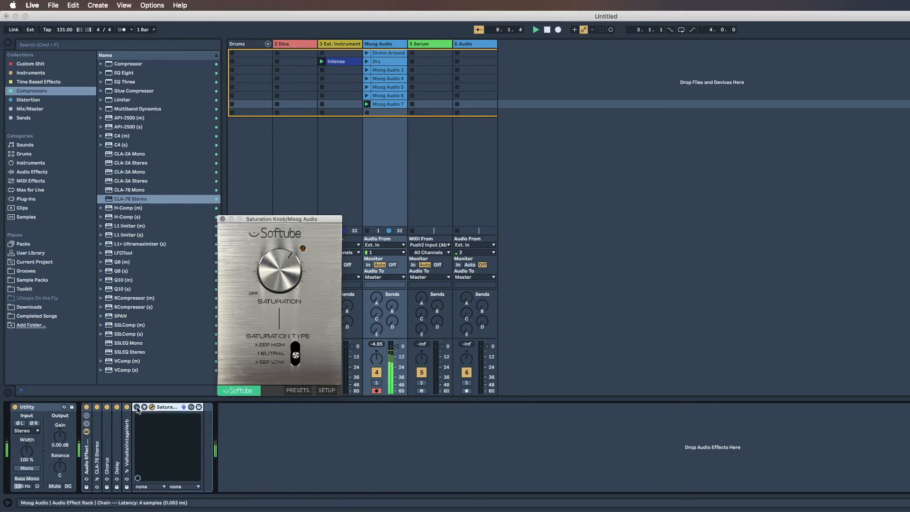
Enable Saturation Knob with a low saturation amount, adjust its saturation type, and close and collapse the plug-in
{"action": "left_click_drag", "start_coordinate": [269, 277], "coordinate": [264, 297]}
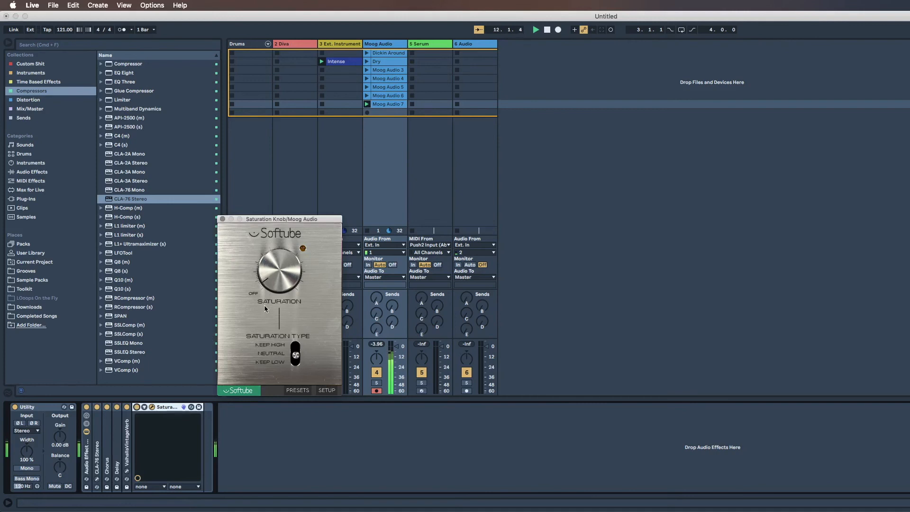
{"action": "left_click_drag", "start_coordinate": [265, 307], "coordinate": [269, 306]}
{"action": "left_click_drag", "start_coordinate": [292, 336], "coordinate": [294, 365]}
{"action": "left_click_drag", "start_coordinate": [294, 365], "coordinate": [293, 368]}
{"action": "left_click", "coordinate": [222, 219]}
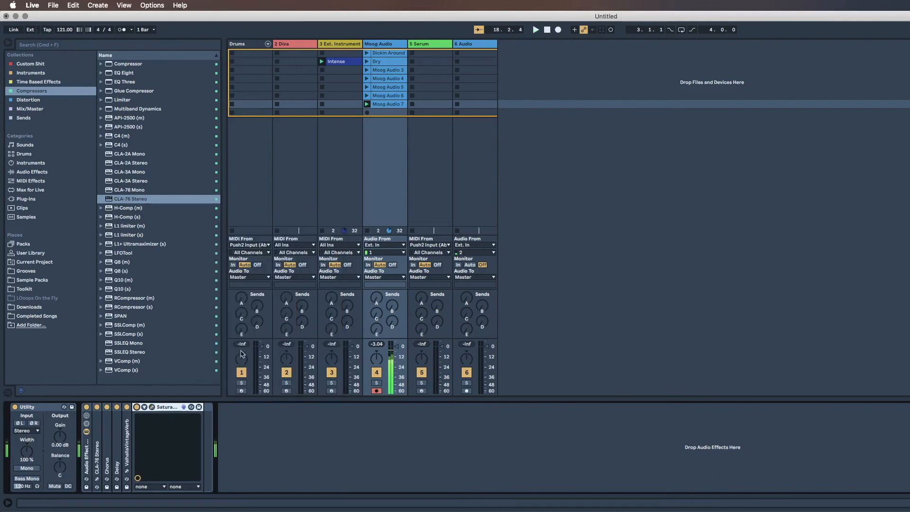
{"action": "double_click", "coordinate": [173, 407]}
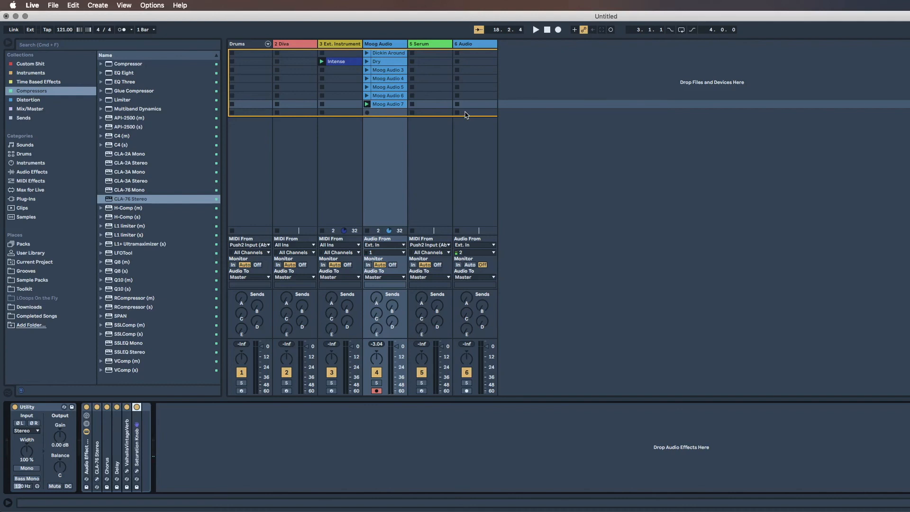
Stop the Intense clip on the external instrument track and select the Dry through Moog Audio 7 clips for copying
{"action": "left_click", "coordinate": [346, 87]}
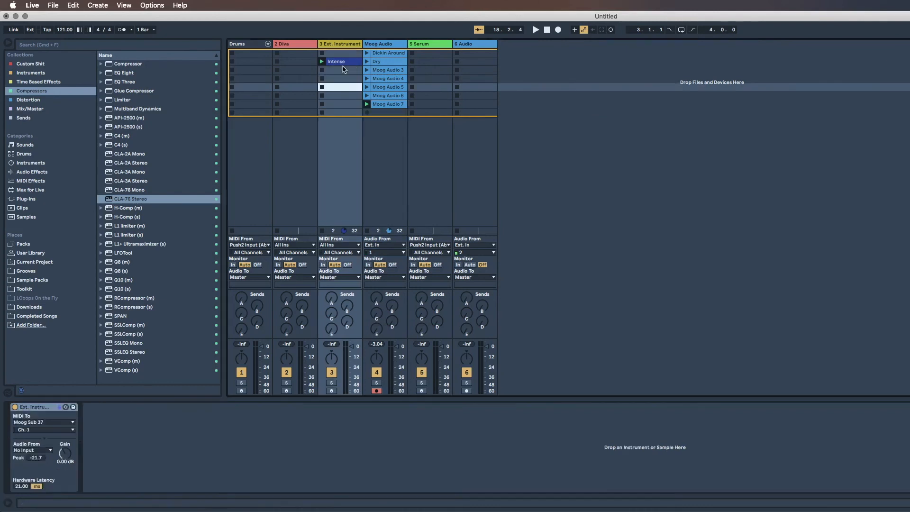
{"action": "left_click", "coordinate": [321, 231]}
{"action": "left_click", "coordinate": [381, 54]}
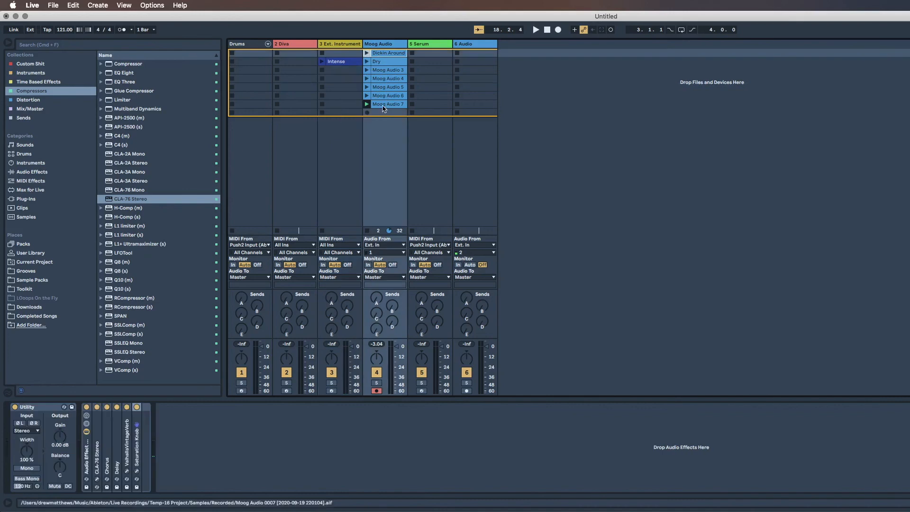
{"action": "left_click", "coordinate": [383, 62]}
{"action": "left_click", "coordinate": [384, 105]}
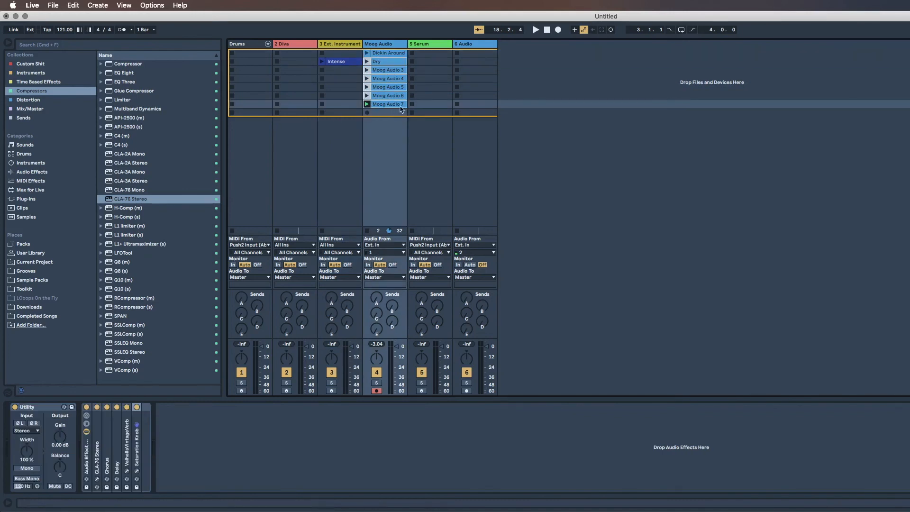
Paste the copied Moog takes into the Arrangement on the Moog Audio track, starting at bar 9
{"action": "key", "text": "Tab"}
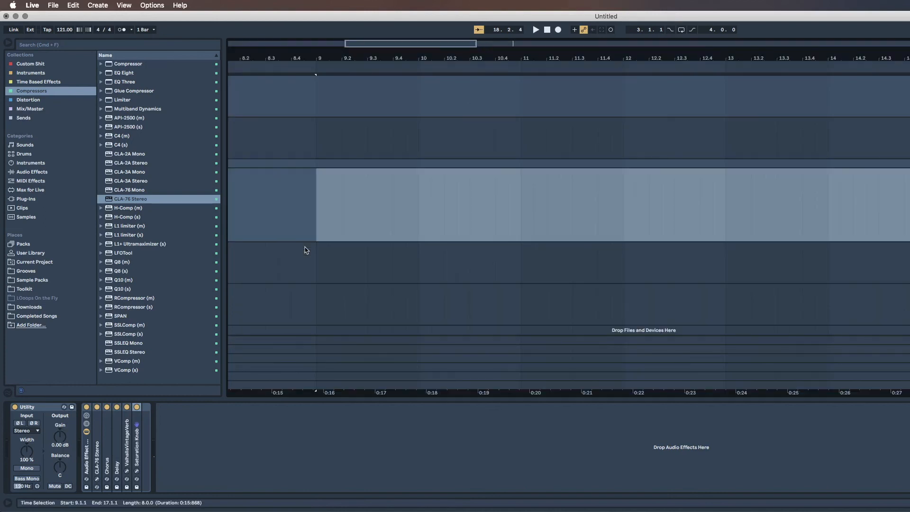
{"action": "left_click", "coordinate": [320, 212]}
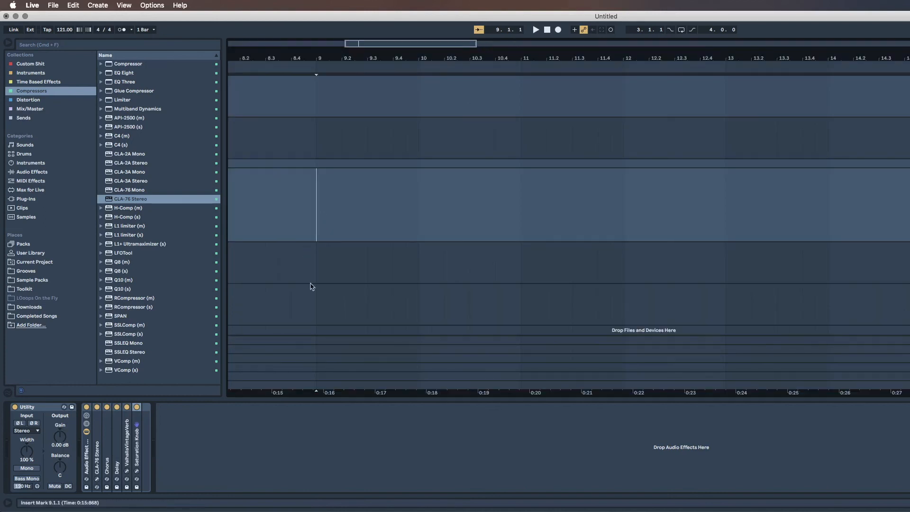
{"action": "key", "text": "super+v"}
{"action": "key", "text": "minus"}
{"action": "key", "text": "minus"}
{"action": "key", "text": "minus"}
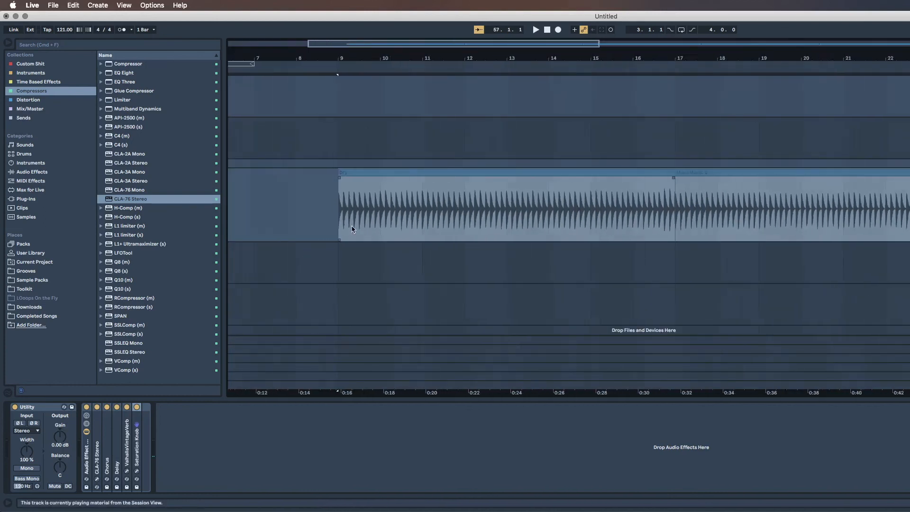
Duplicate the Moog Audio track with its effects to get additional tracks for the separate takes
{"action": "mouse_move", "coordinate": [499, 173]}
{"action": "left_mouse_down"}
{"action": "mouse_move", "coordinate": [493, 190]}
{"action": "mouse_move", "coordinate": [482, 190]}
{"action": "mouse_move", "coordinate": [502, 189]}
{"action": "left_mouse_up"}
{"action": "left_click", "coordinate": [504, 260]}
{"action": "left_click", "coordinate": [496, 163]}
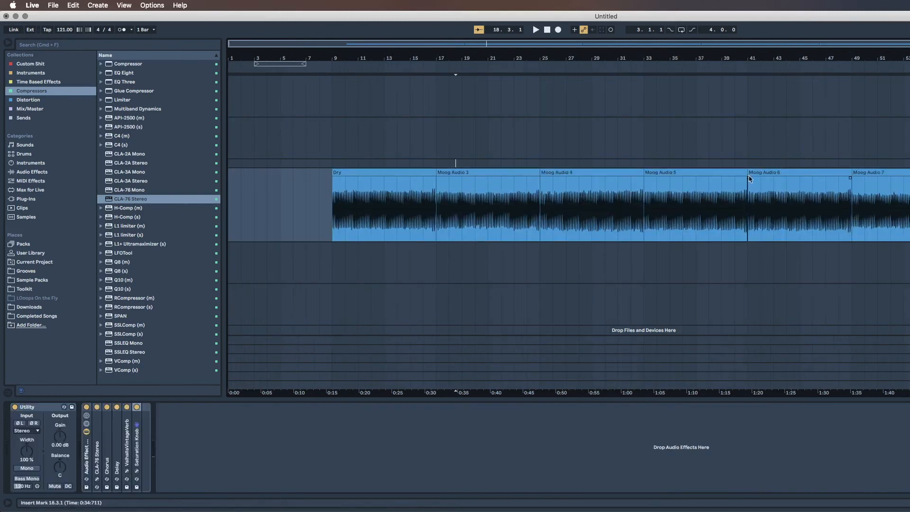
{"action": "key", "text": "super+d"}
{"action": "key", "text": "super+d"}
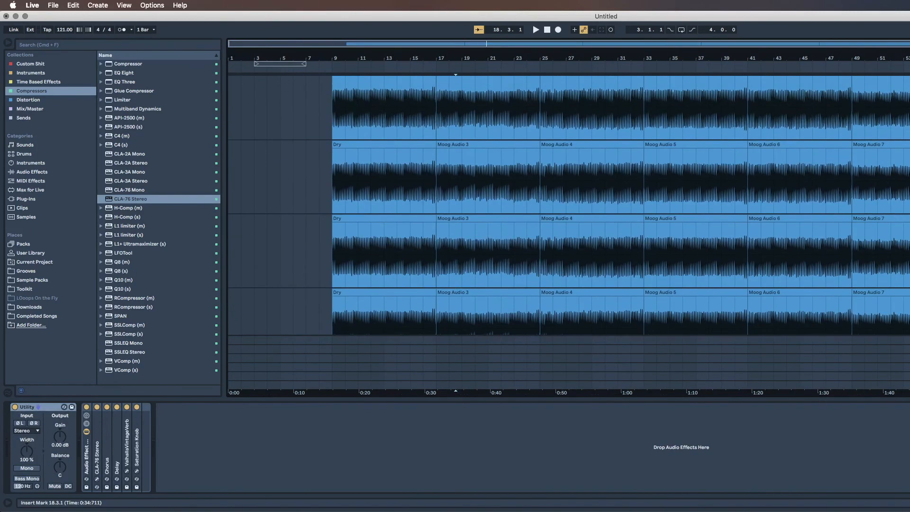
Clear the clips from the duplicated tracks and add further empty duplicates, keeping one full row of takes on the first track
{"action": "left_click", "coordinate": [441, 119]}
{"action": "key", "text": "Delete"}
{"action": "left_click", "coordinate": [457, 191]}
{"action": "key", "text": "super+z"}
{"action": "left_click_drag", "start_coordinate": [906, 228], "coordinate": [333, 303]}
{"action": "key", "text": "super+d"}
{"action": "left_click_drag", "start_coordinate": [906, 90], "coordinate": [332, 294]}
{"action": "key", "text": "Delete"}
{"action": "left_click", "coordinate": [513, 179]}
{"action": "scroll", "coordinate": [505, 142], "scroll_direction": "down", "scroll_amount": 5}
{"action": "key", "text": "super+z"}
Move Moog Audio 3 through Moog Audio 7 onto their own tracks beneath Dry, all aligned to start at bar 9
{"action": "left_click_drag", "start_coordinate": [453, 157], "coordinate": [349, 183]}
{"action": "left_click_drag", "start_coordinate": [556, 158], "coordinate": [349, 209]}
{"action": "left_click_drag", "start_coordinate": [662, 157], "coordinate": [349, 234]}
{"action": "left_click_drag", "start_coordinate": [765, 157], "coordinate": [350, 259]}
{"action": "left_click_drag", "start_coordinate": [887, 157], "coordinate": [369, 282]}
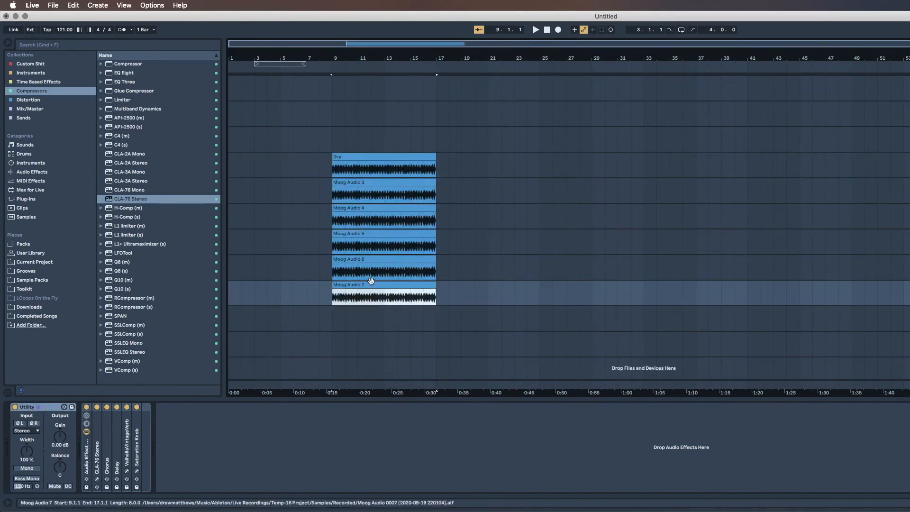
Group the six take tracks from Dry through Moog Audio 7
{"action": "left_click_drag", "start_coordinate": [370, 58], "coordinate": [679, 113]}
{"action": "scroll", "coordinate": [825, 279], "scroll_direction": "up", "scroll_amount": 5}
{"action": "scroll", "coordinate": [824, 279], "scroll_direction": "down", "scroll_amount": 6}
{"action": "scroll", "coordinate": [823, 278], "scroll_direction": "up", "scroll_amount": 2}
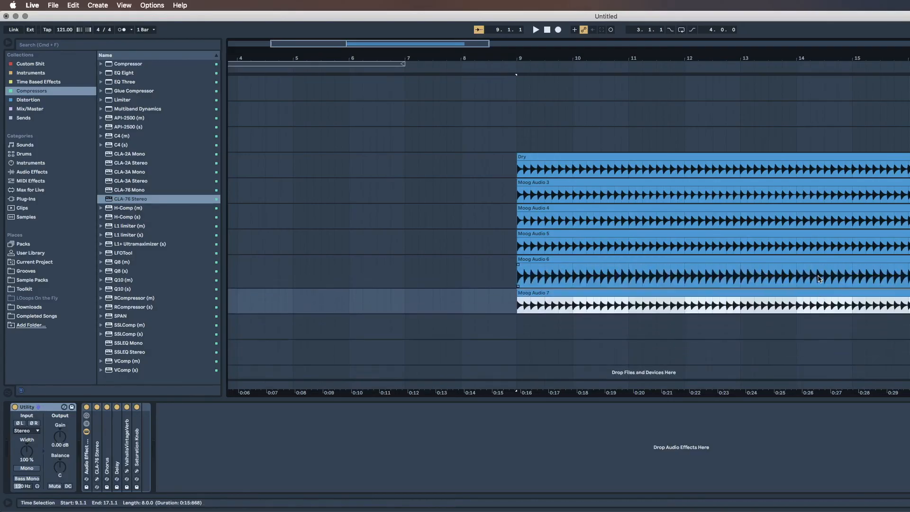
{"action": "scroll", "coordinate": [819, 278], "scroll_direction": "down", "scroll_amount": 2}
{"action": "scroll", "coordinate": [818, 279], "scroll_direction": "up", "scroll_amount": 2}
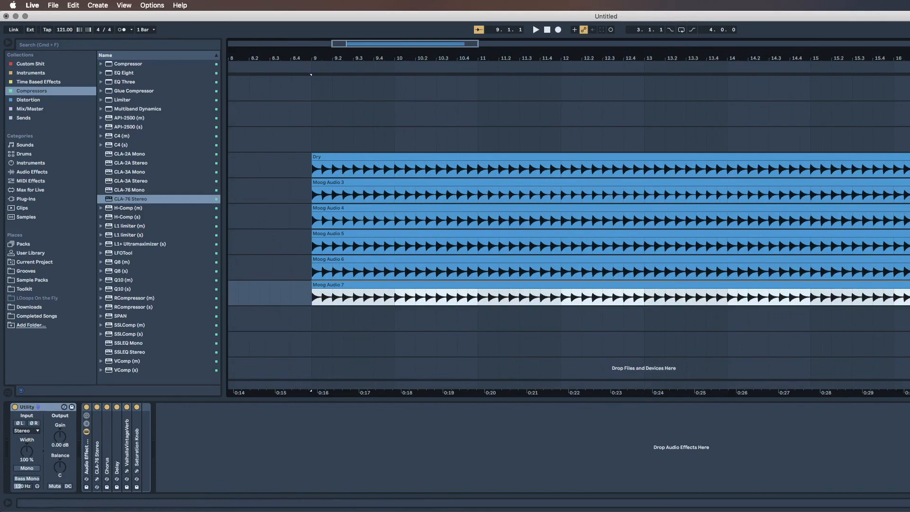
{"action": "left_click", "coordinate": [907, 156]}
{"action": "left_click", "coordinate": [907, 285]}
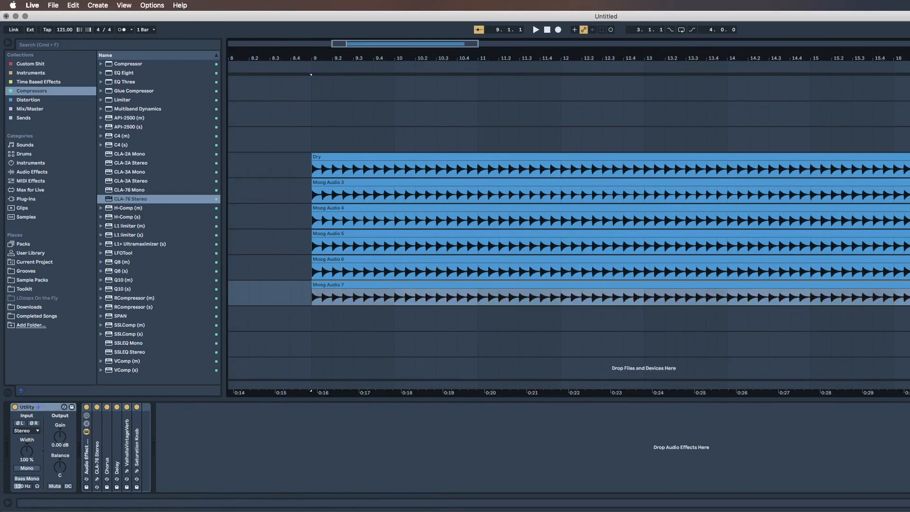
{"action": "key", "text": "super+d"}
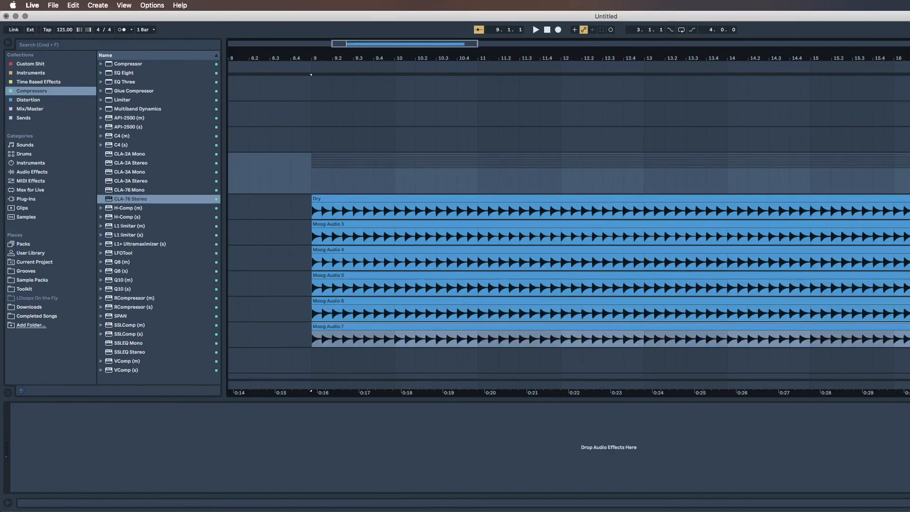
Add an empty audio track above the Dry track inside the group, and select the group
{"action": "left_click", "coordinate": [269, 206]}
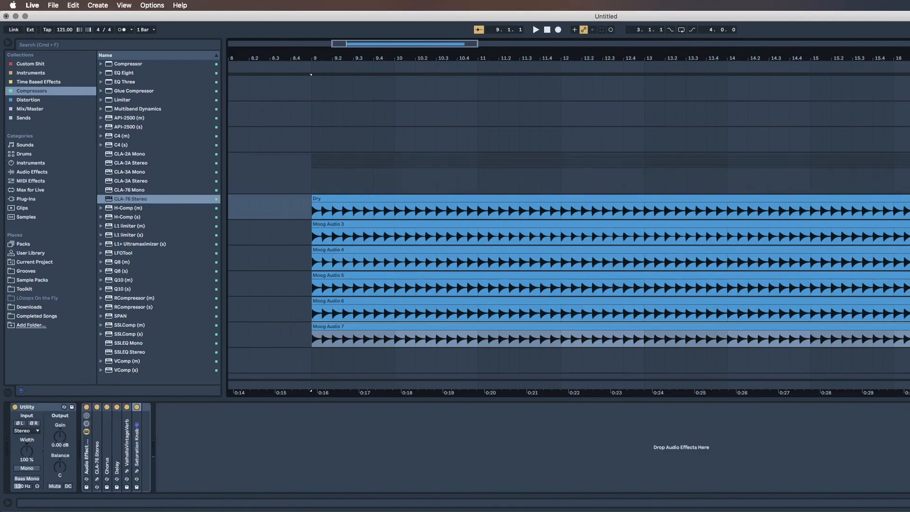
{"action": "key", "text": "super+t"}
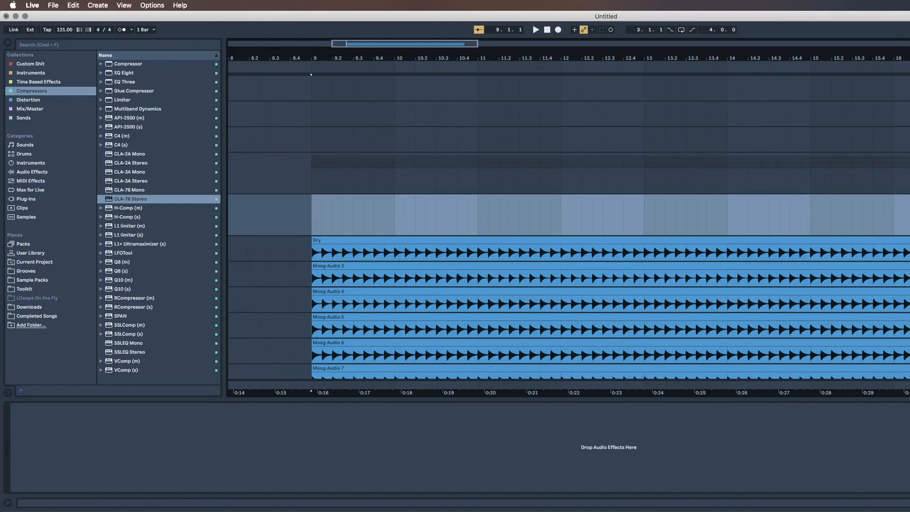
{"action": "left_click", "coordinate": [265, 173]}
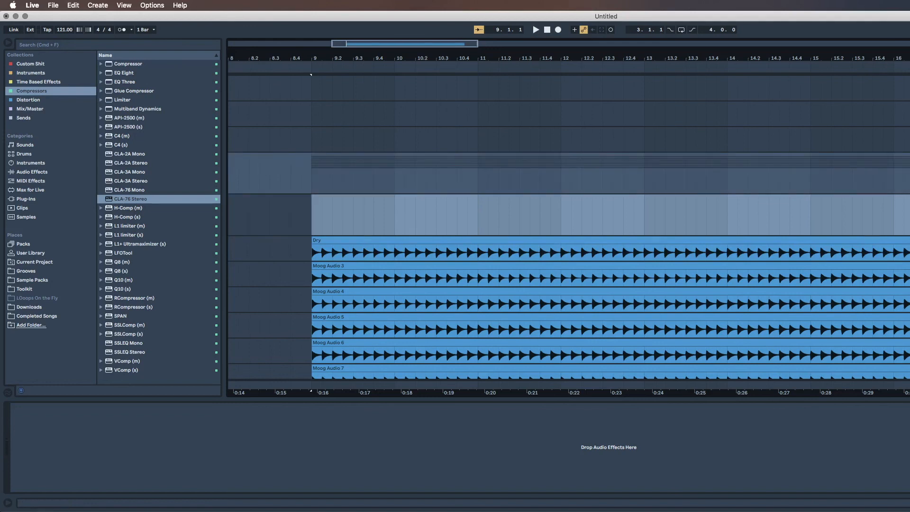
Set the arrangement loop to span the takes from bar 9 to bar 17 and turn looping on
{"action": "key", "text": "minus"}
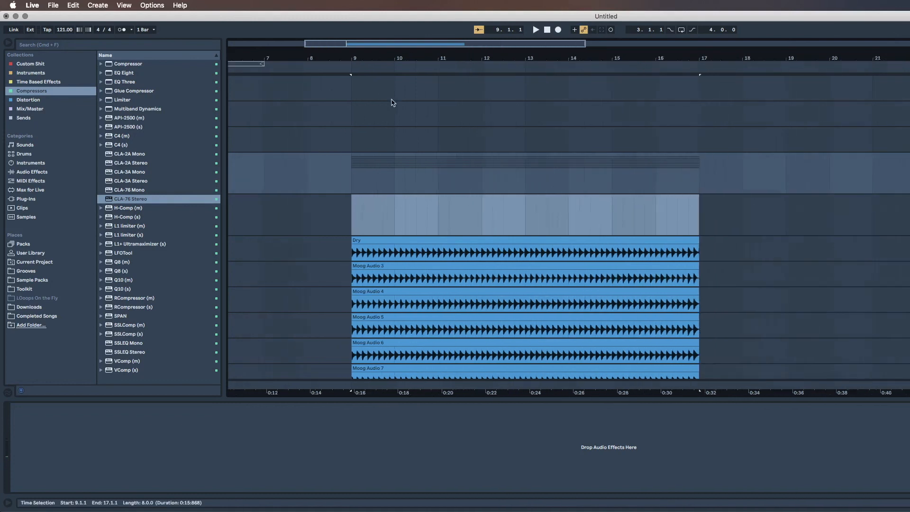
{"action": "key", "text": "minus"}
{"action": "left_click_drag", "start_coordinate": [288, 63], "coordinate": [483, 60]}
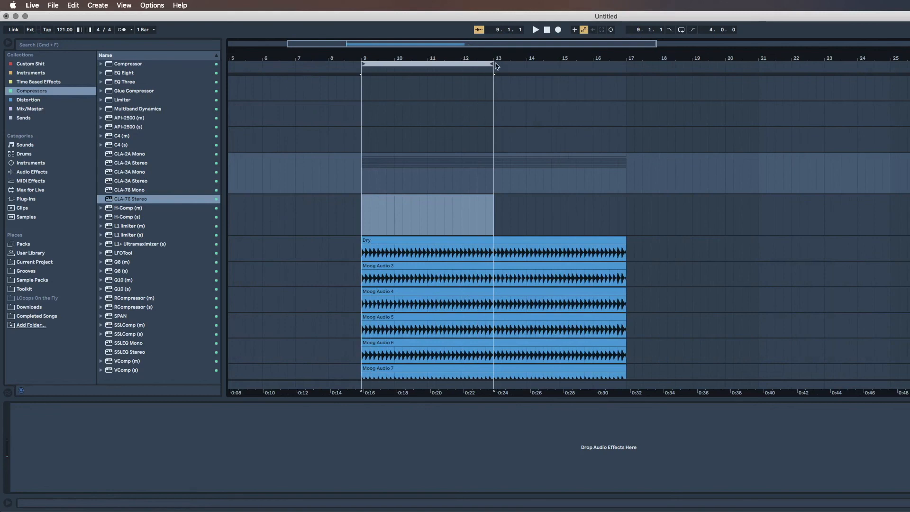
{"action": "left_click_drag", "start_coordinate": [491, 63], "coordinate": [622, 72]}
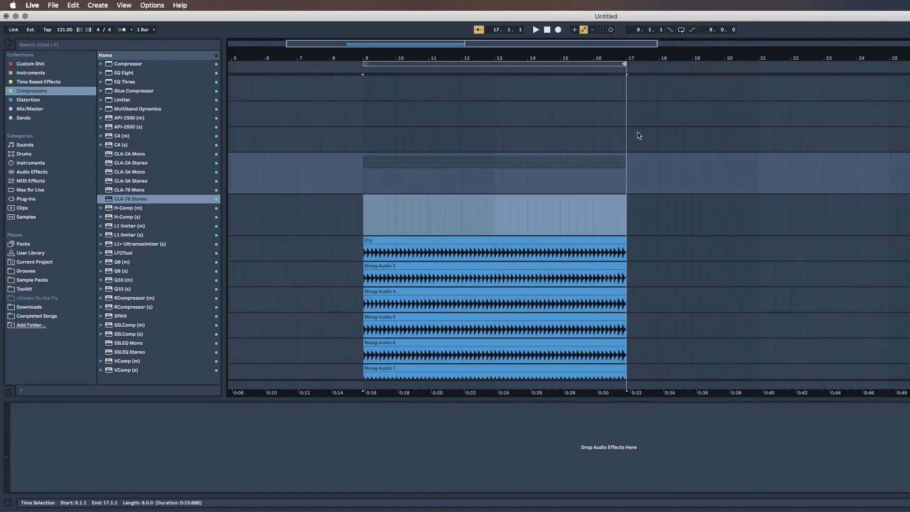
{"action": "key", "text": "minus"}
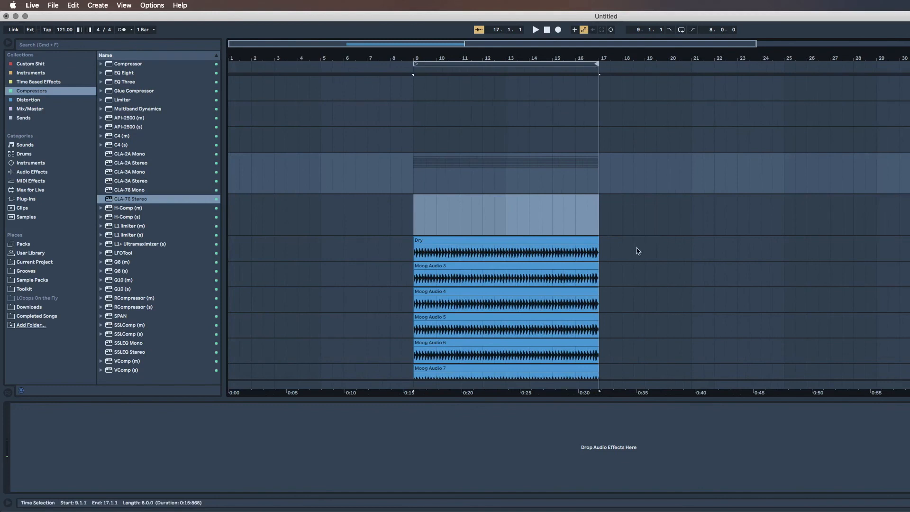
{"action": "left_click", "coordinate": [502, 241]}
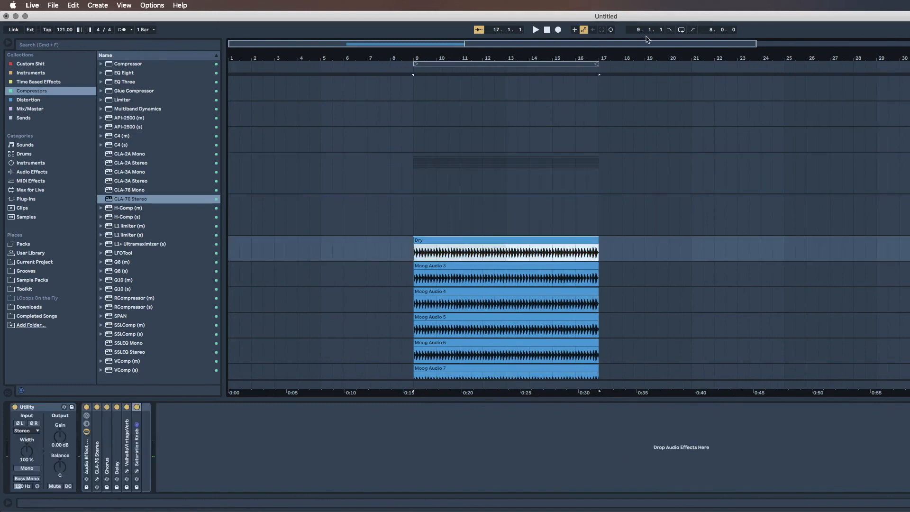
{"action": "left_click", "coordinate": [681, 29]}
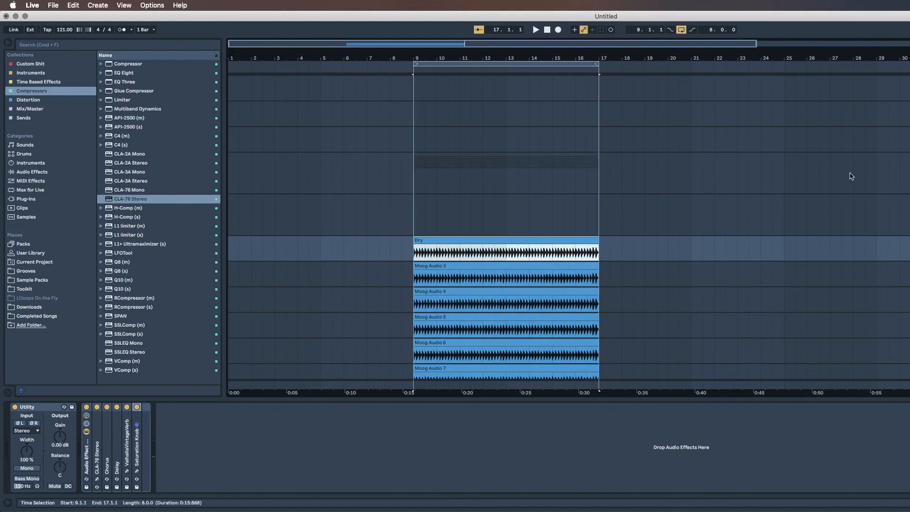
Play the looped section to listen to the stacked takes
{"action": "key", "text": "space"}
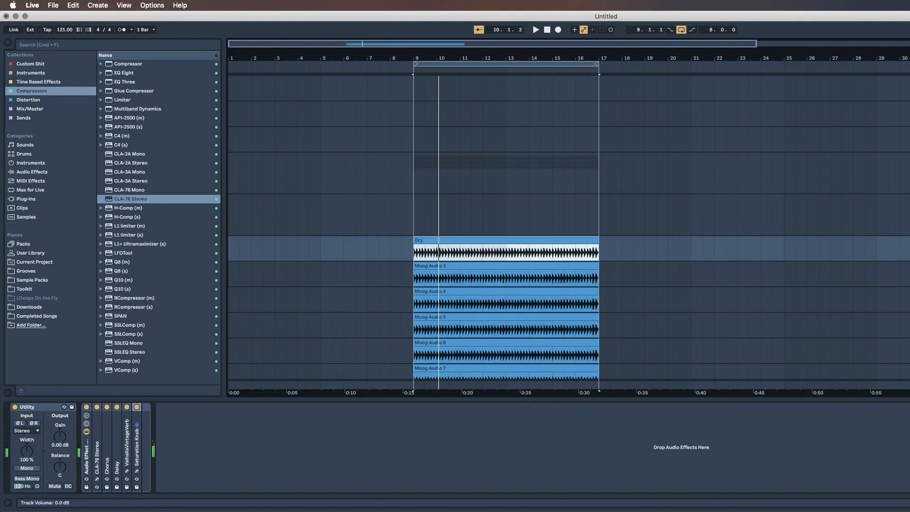
{"action": "key", "text": "space"}
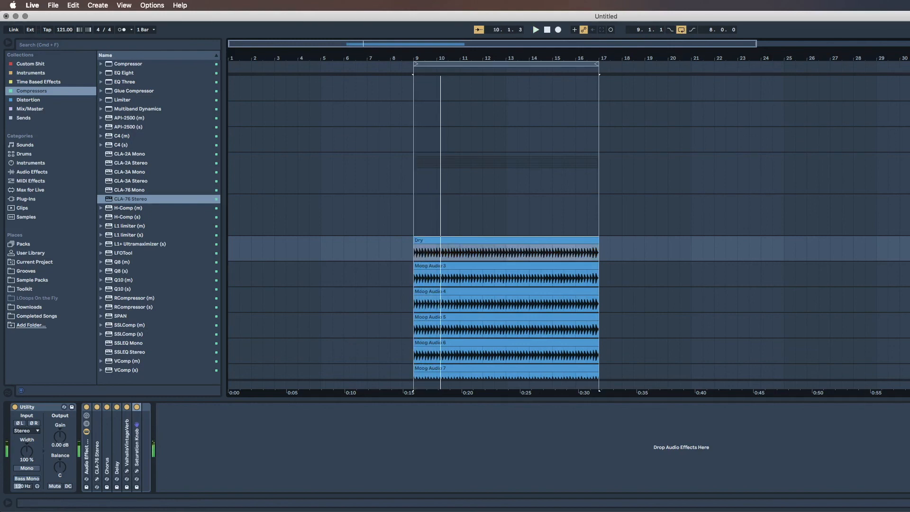
{"action": "key", "text": "space"}
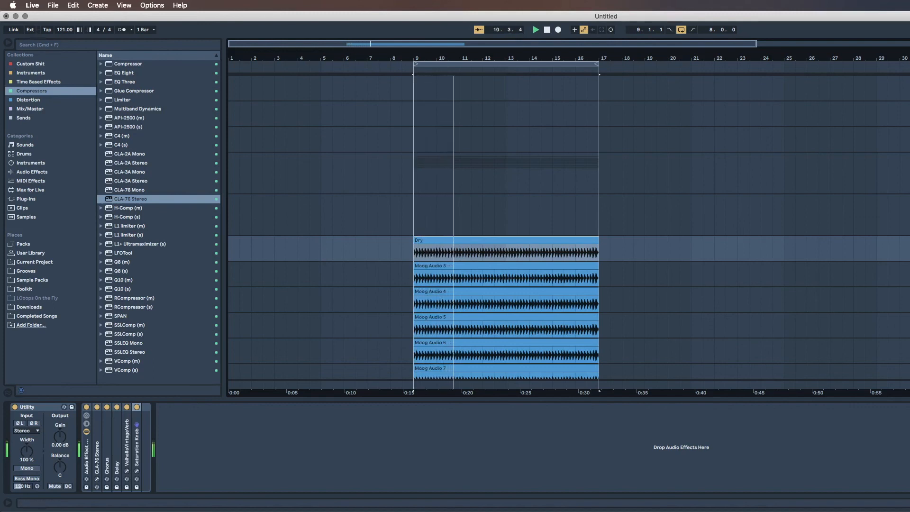
Select the slice of the Moog Audio 3 take from 9.1.3 to 9.2.1
{"action": "scroll", "coordinate": [569, 232], "scroll_direction": "down", "scroll_amount": 2}
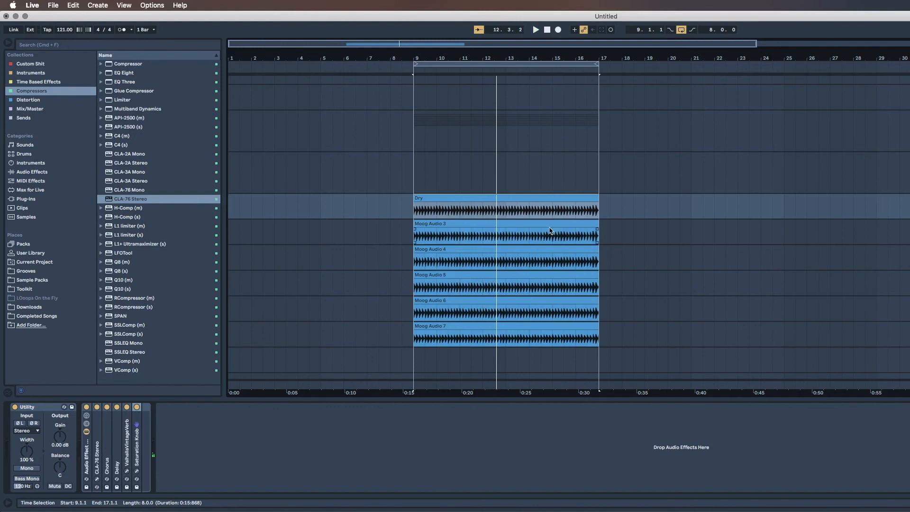
{"action": "scroll", "coordinate": [508, 218], "scroll_direction": "up", "scroll_amount": 3}
{"action": "scroll", "coordinate": [509, 219], "scroll_direction": "up", "scroll_amount": 5}
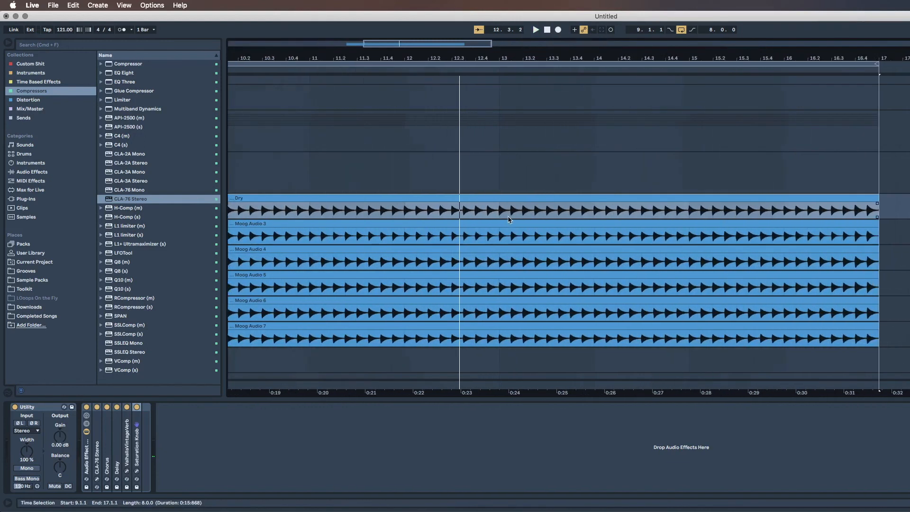
{"action": "scroll", "coordinate": [508, 219], "scroll_direction": "left", "scroll_amount": 8}
{"action": "scroll", "coordinate": [508, 218], "scroll_direction": "left", "scroll_amount": 2}
{"action": "left_click", "coordinate": [525, 235]}
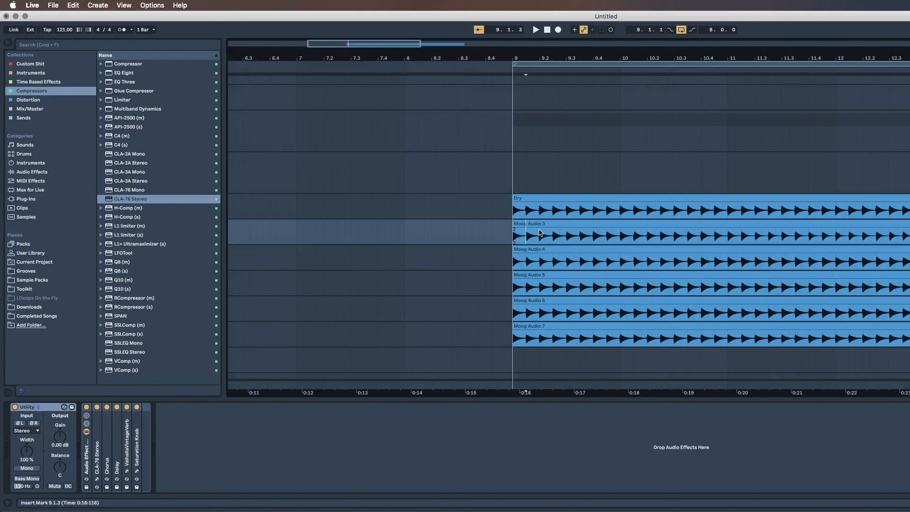
{"action": "left_click", "coordinate": [539, 233], "text": "shift"}
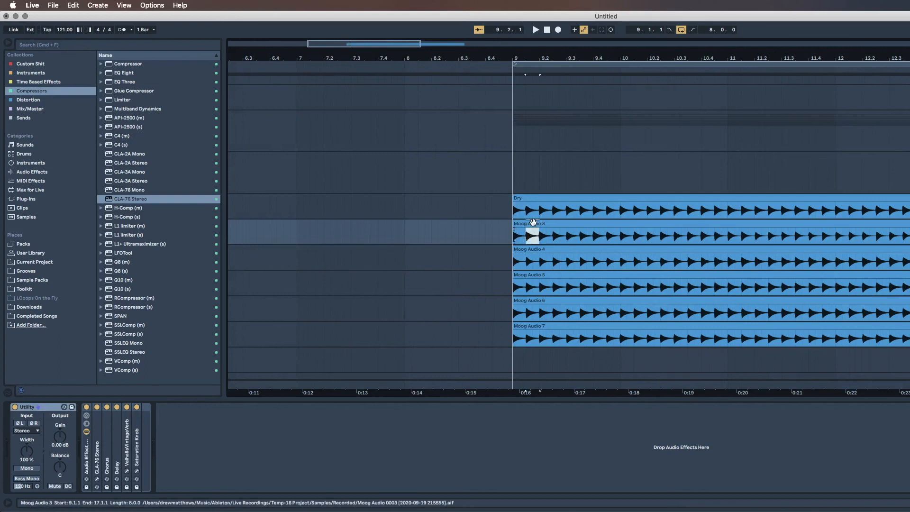
{"action": "left_click_drag", "start_coordinate": [532, 223], "coordinate": [534, 211]}
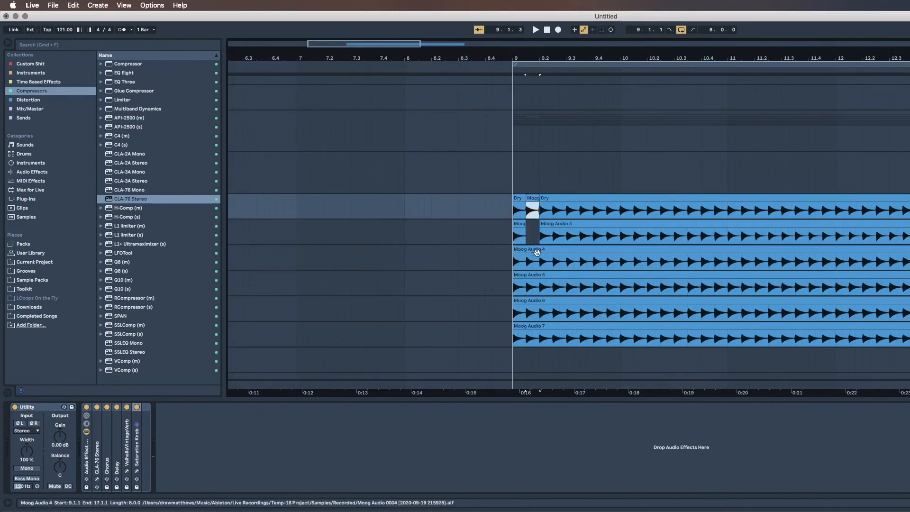
{"action": "left_click", "coordinate": [540, 259]}
{"action": "key", "text": "super+z"}
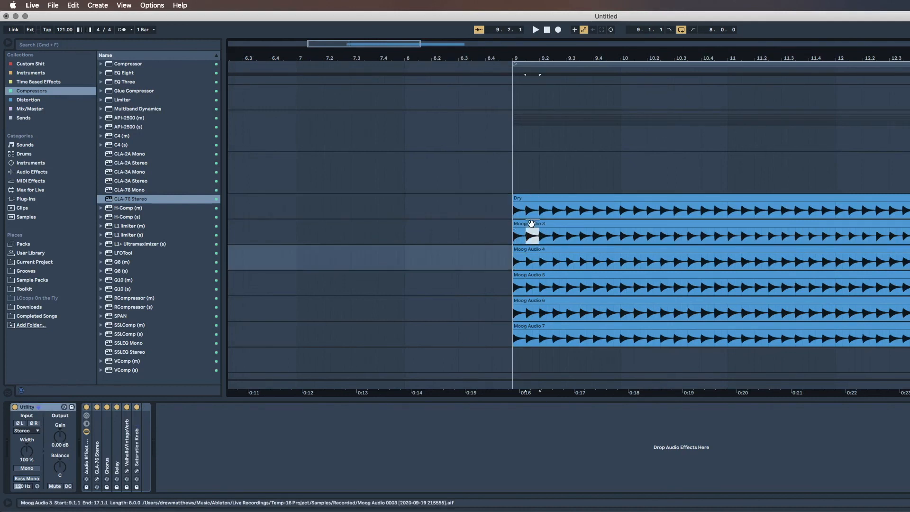
Copy successive eighth-note slices from Moog Audio 3, Moog Audio 4 and Moog Audio 5 onto the Dry track, filling 9.1.3 to 9.3.1
{"action": "left_click_drag", "start_coordinate": [531, 225], "coordinate": [533, 209]}
{"action": "left_click_drag", "start_coordinate": [540, 258], "coordinate": [546, 204]}
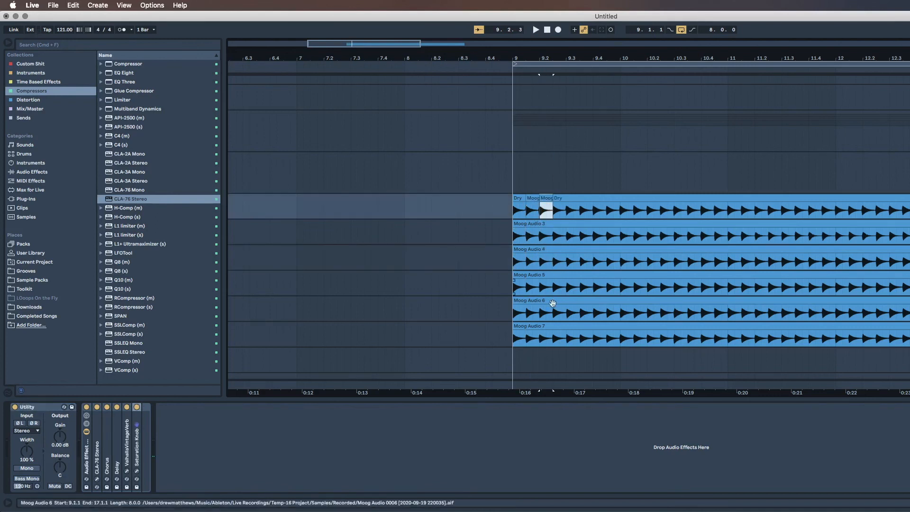
{"action": "left_click_drag", "start_coordinate": [553, 285], "coordinate": [561, 210]}
Play the spliced opening of the Dry track and place the insert marker at 9.1.1
{"action": "key", "text": "space"}
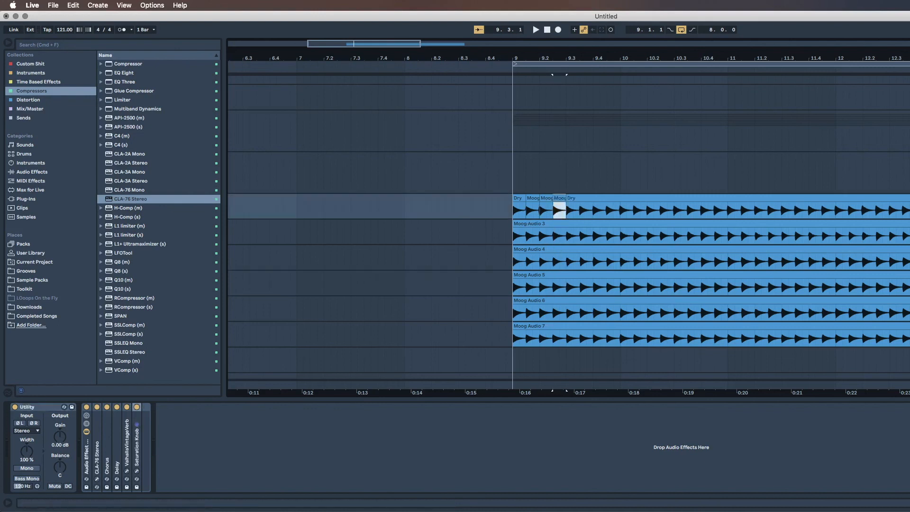
{"action": "key", "text": "space"}
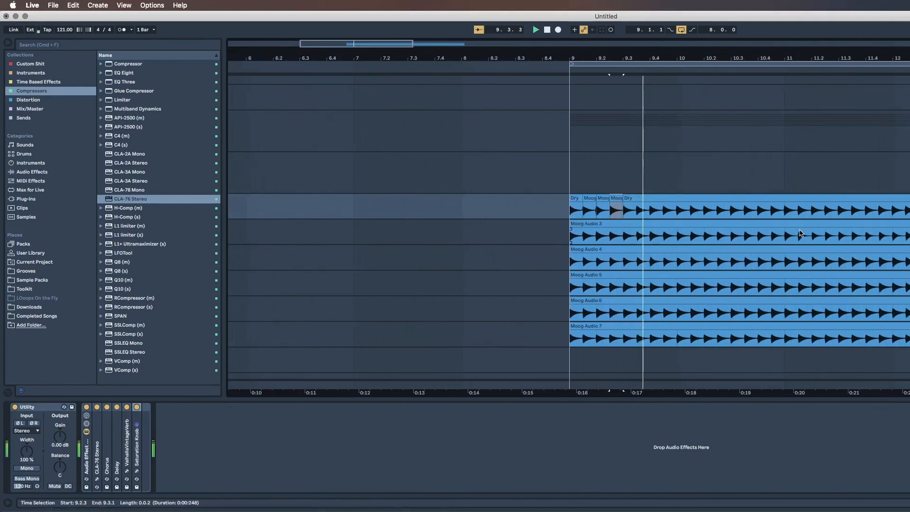
{"action": "left_click", "coordinate": [550, 216]}
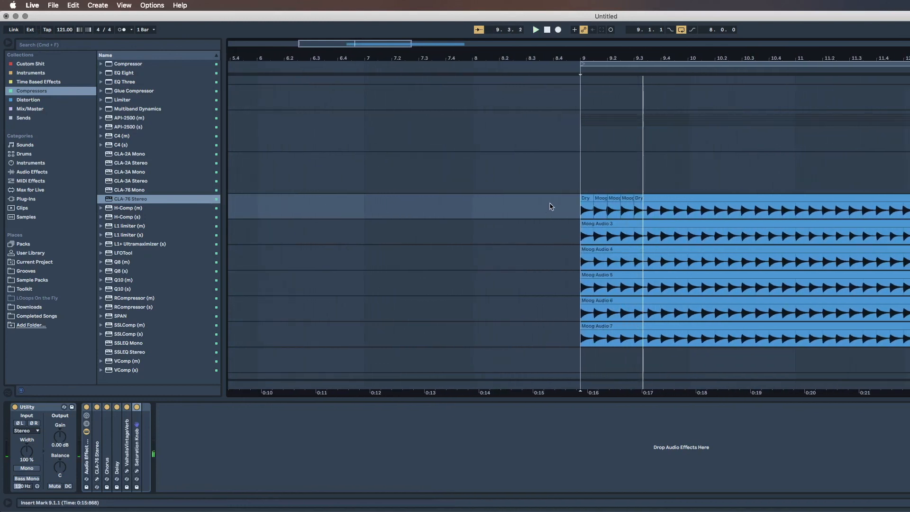
Consolidate the Dry track's spliced bar from 9.1.1 to 10.1.1 and copy the Moog Audio 3 eighth-note slice onto it at 10.1.1
{"action": "scroll", "coordinate": [780, 246], "scroll_direction": "right", "scroll_amount": 3}
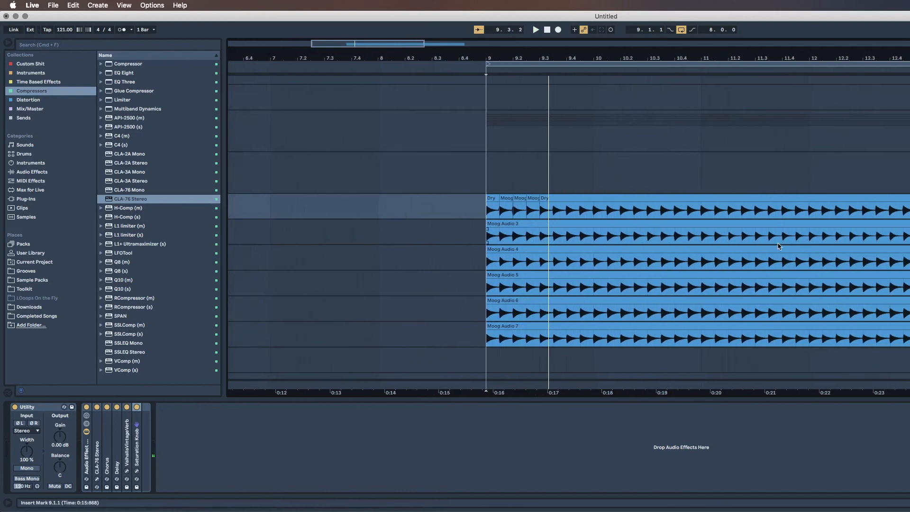
{"action": "scroll", "coordinate": [736, 292], "scroll_direction": "down", "scroll_amount": 5}
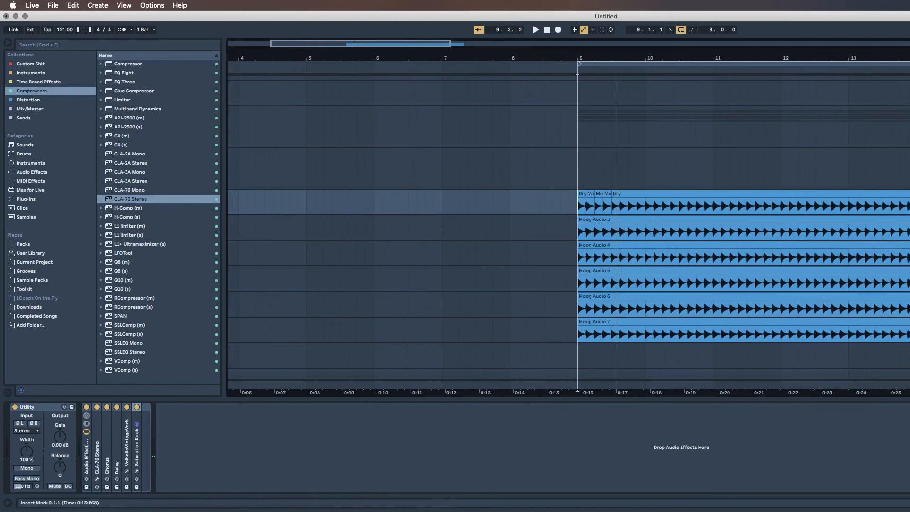
{"action": "left_click", "coordinate": [622, 333]}
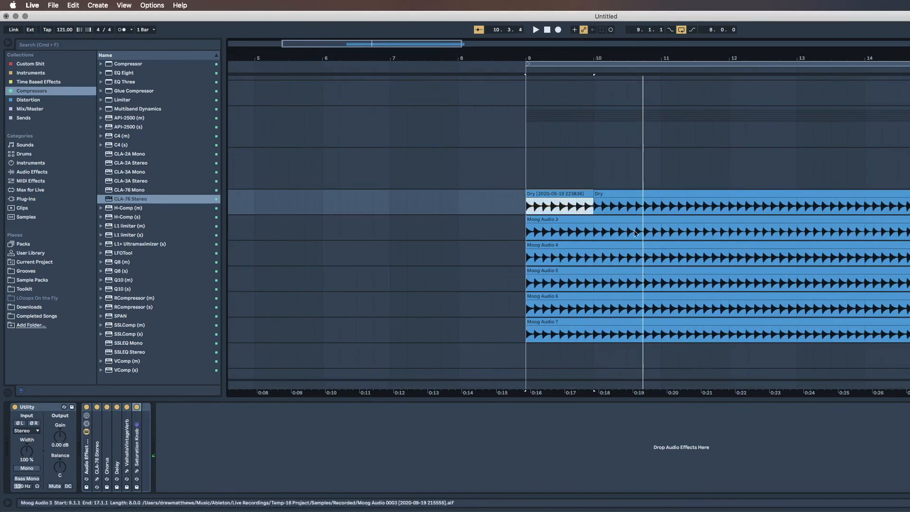
{"action": "left_click_drag", "start_coordinate": [595, 234], "coordinate": [597, 207]}
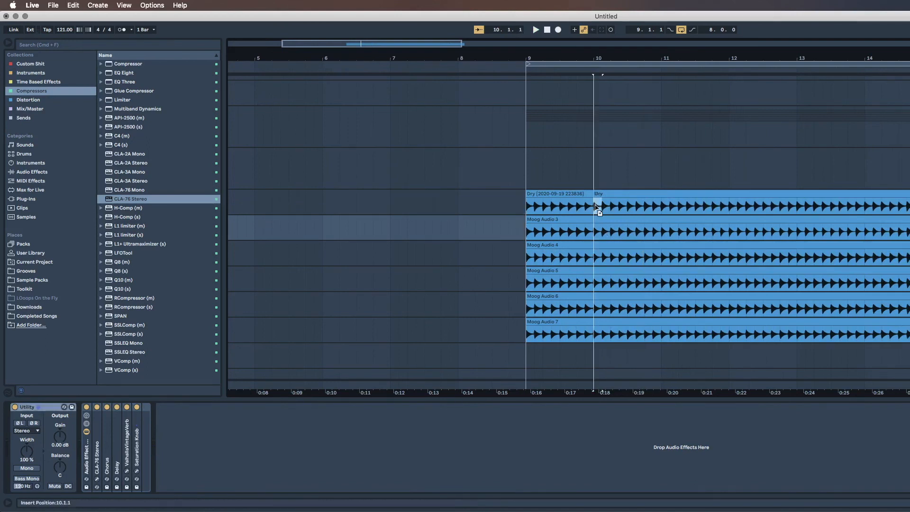
{"action": "left_click_drag", "start_coordinate": [602, 257], "coordinate": [608, 208]}
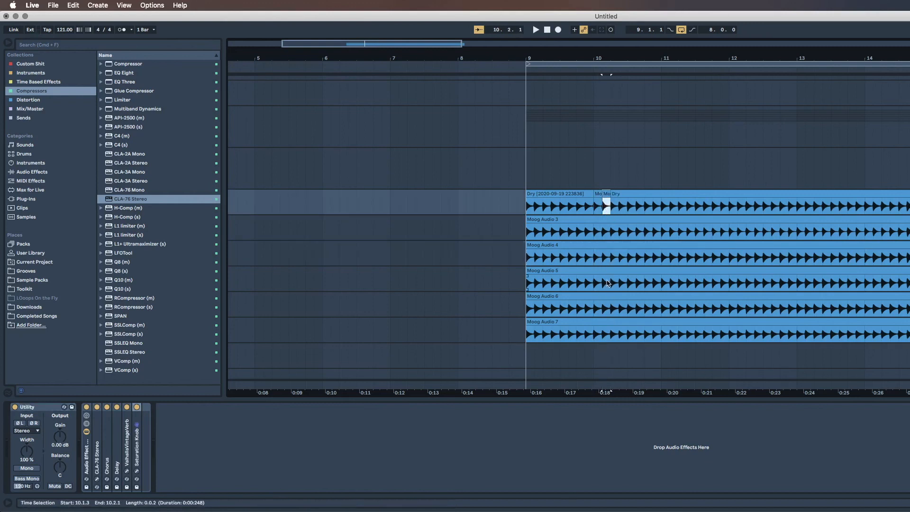
{"action": "left_click_drag", "start_coordinate": [610, 282], "coordinate": [613, 204]}
{"action": "left_click", "coordinate": [607, 193]}
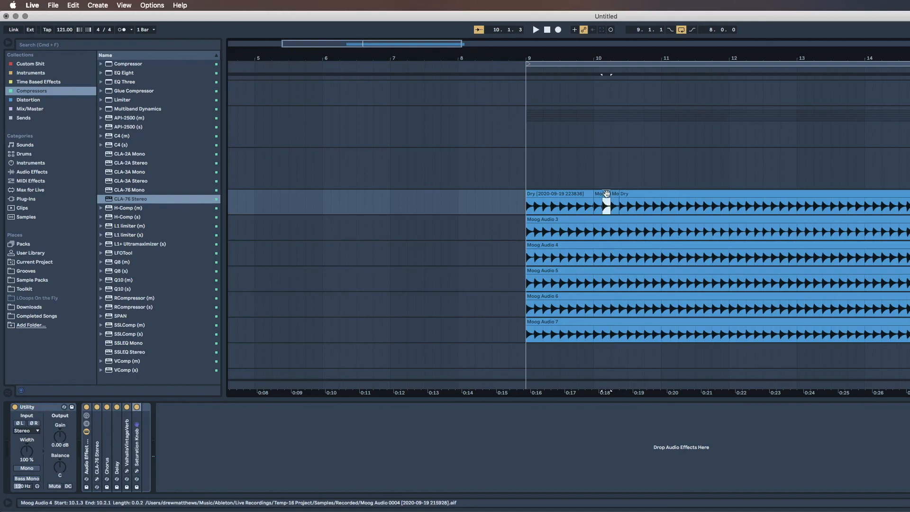
{"action": "left_click_drag", "start_coordinate": [607, 193], "coordinate": [606, 244]}
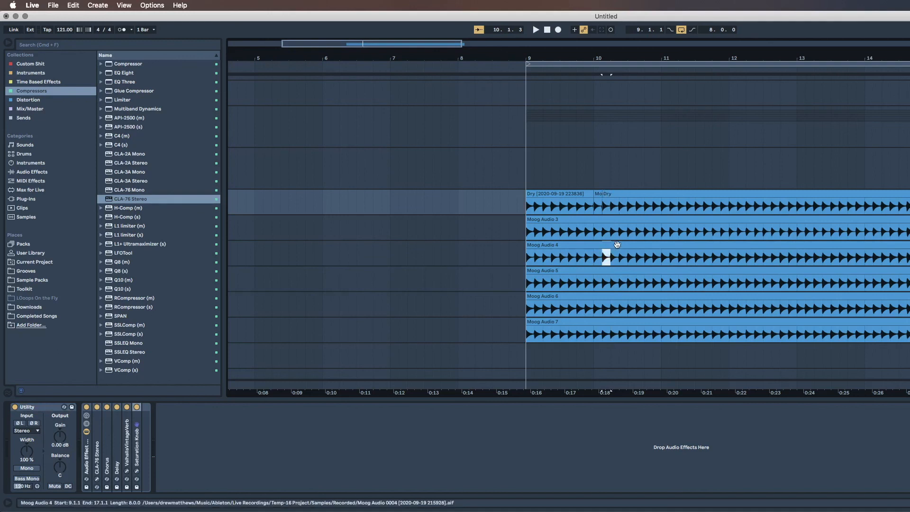
Copy onto Dry an eighth-note slice of Moog Audio 4 at 10.1.3, one of Moog Audio 3 at 10.2.3, and Moog Audio 7 from 10.3.1 to 11.1.1
{"action": "left_click", "coordinate": [606, 256]}
{"action": "left_click_drag", "start_coordinate": [611, 258], "coordinate": [608, 214]}
{"action": "left_click", "coordinate": [611, 237]}
{"action": "left_click_drag", "start_coordinate": [618, 235], "coordinate": [624, 207]}
{"action": "left_click_drag", "start_coordinate": [624, 209], "coordinate": [625, 208]}
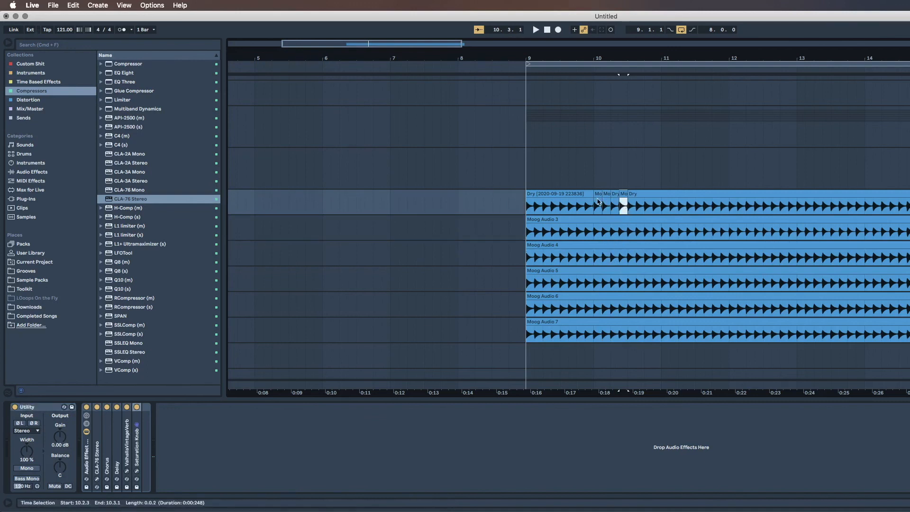
{"action": "left_click", "coordinate": [633, 334]}
{"action": "left_click_drag", "start_coordinate": [634, 335], "coordinate": [639, 199]}
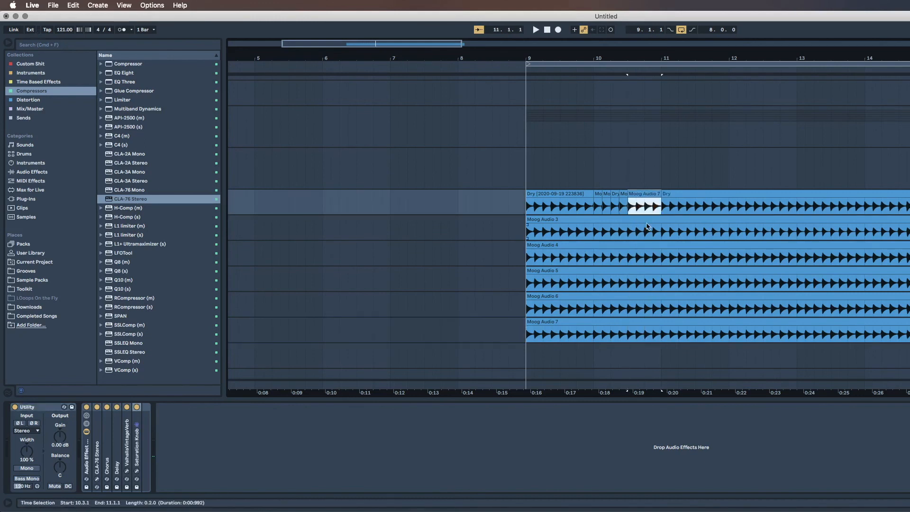